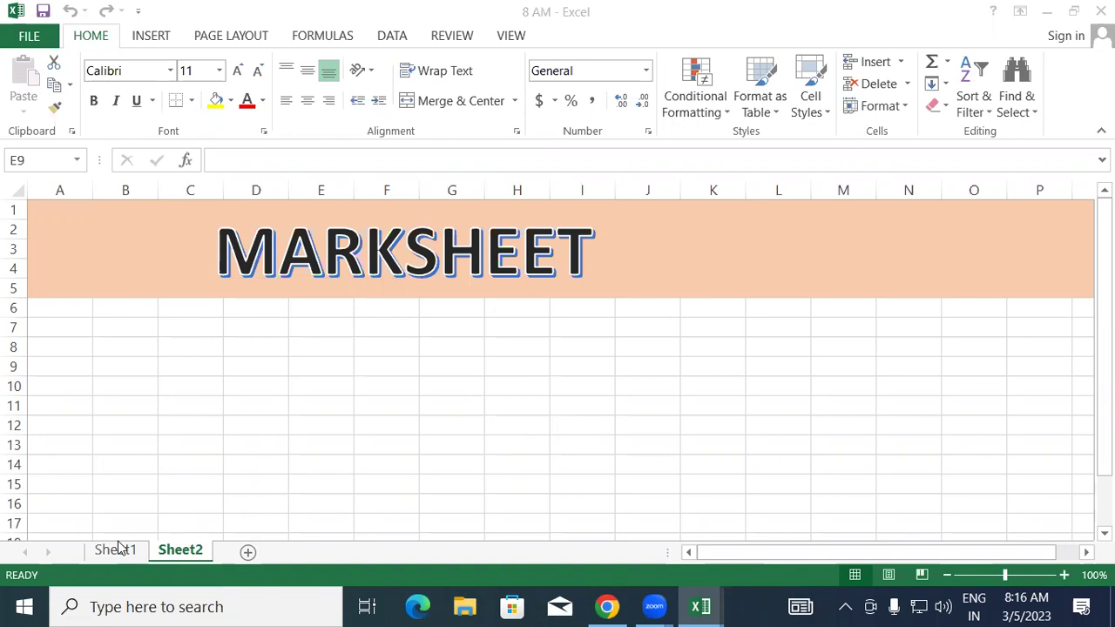
Enter the headings SR.NO in B7 and STUDENT NAME in C7 of Sheet2.
left_click(187, 408)
left_click(138, 332)
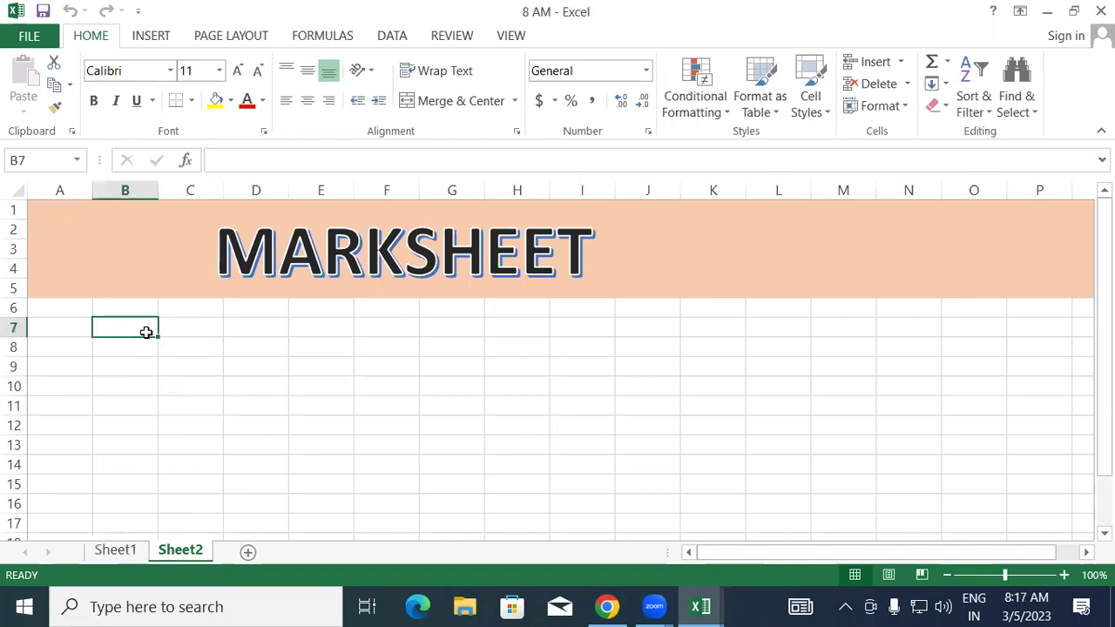
type("SR")
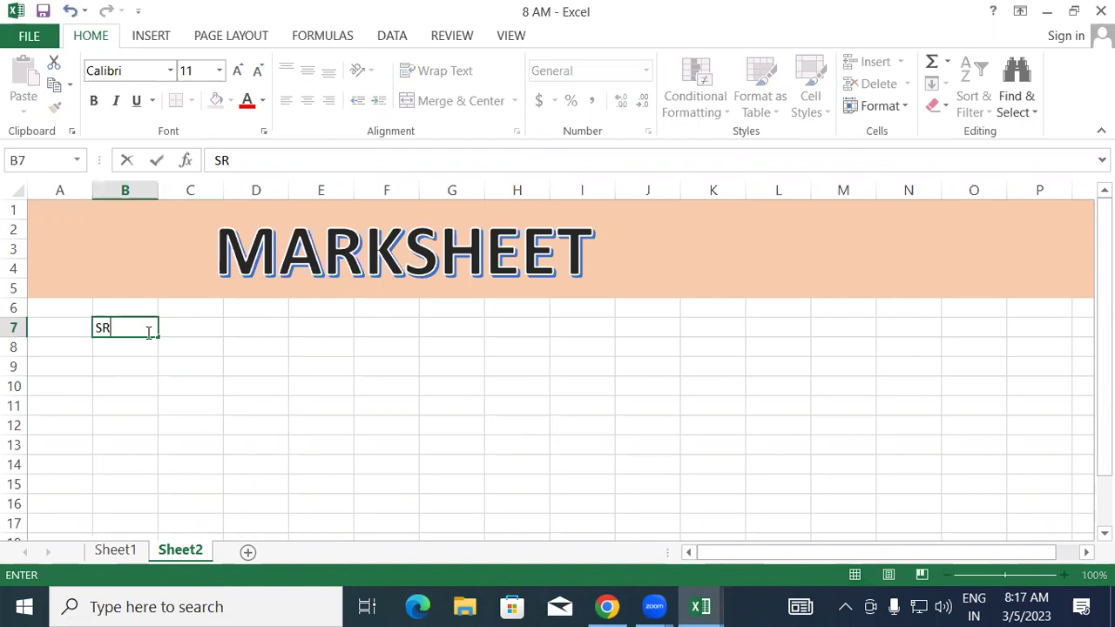
type(".NO")
key("Tab")
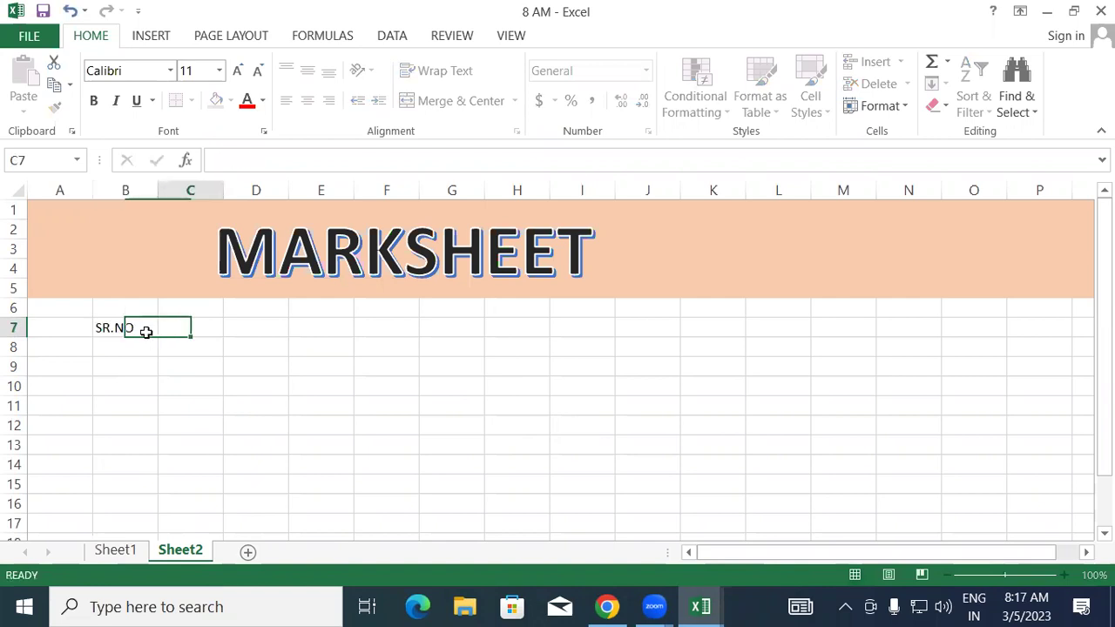
type("STUDE")
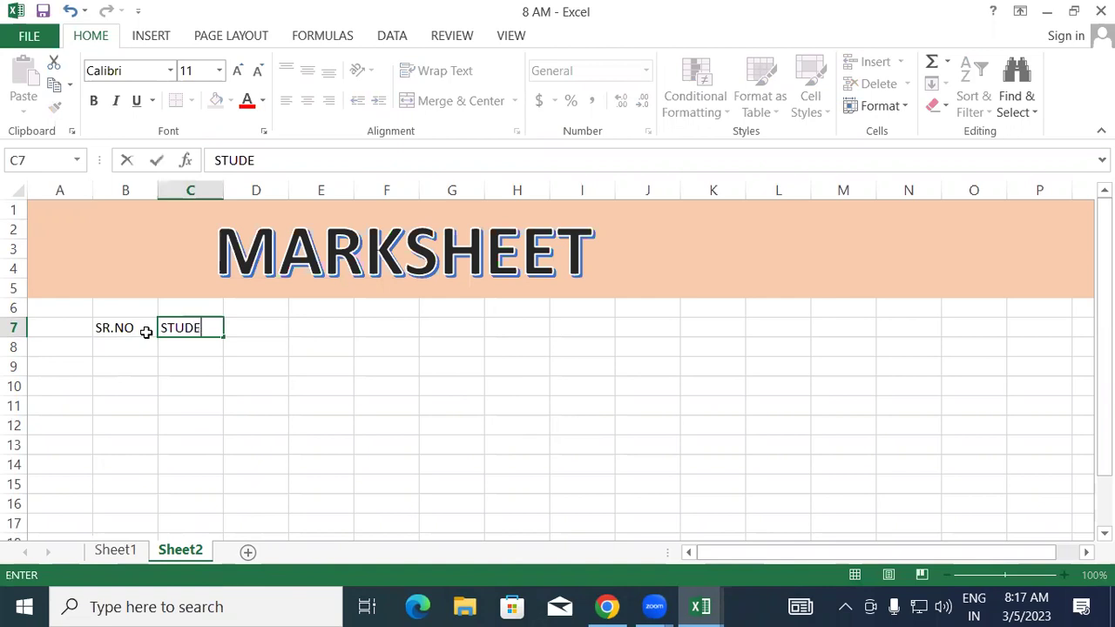
type("NT NAME")
key("Tab")
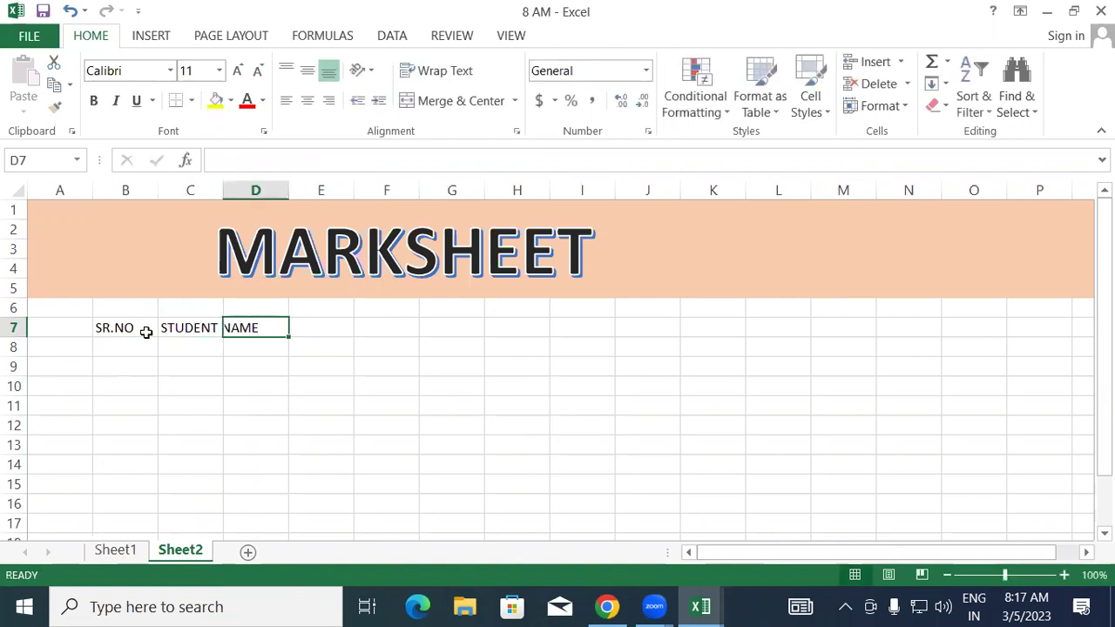
Enter the subject headings HINDI, ENGLISH and MATHS in cells D7 to F7.
type("HINDI")
key("Tab")
type("E")
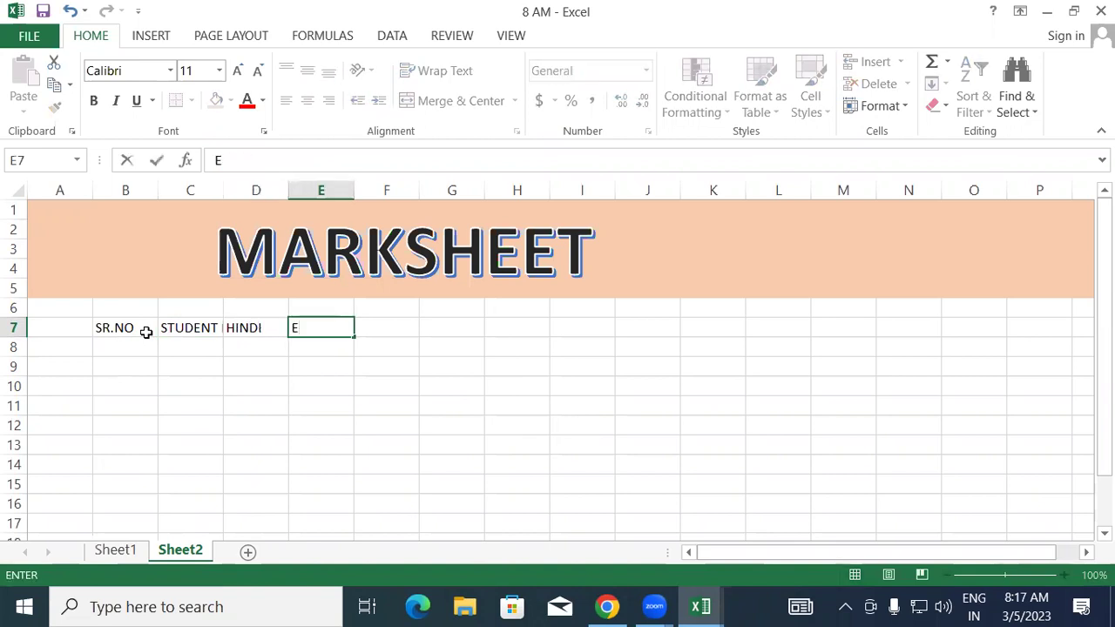
type("NGLISH")
key("Tab")
type("MA")
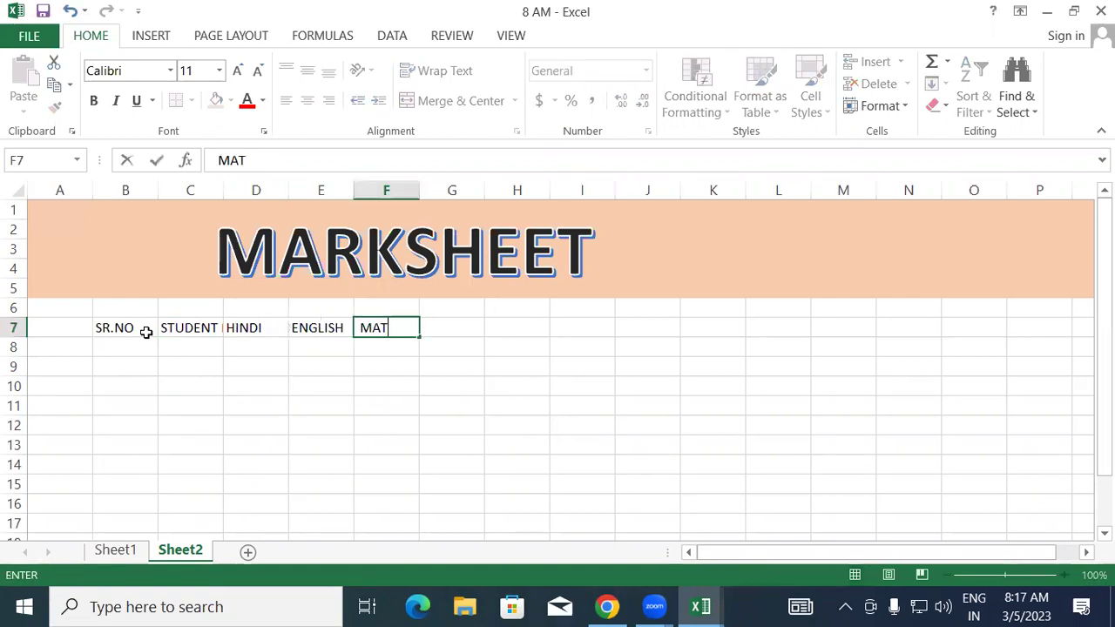
type("THS")
key("Tab")
Enter the subject headings SCIENCE, SST and ART in cells G7 to I7.
type("S")
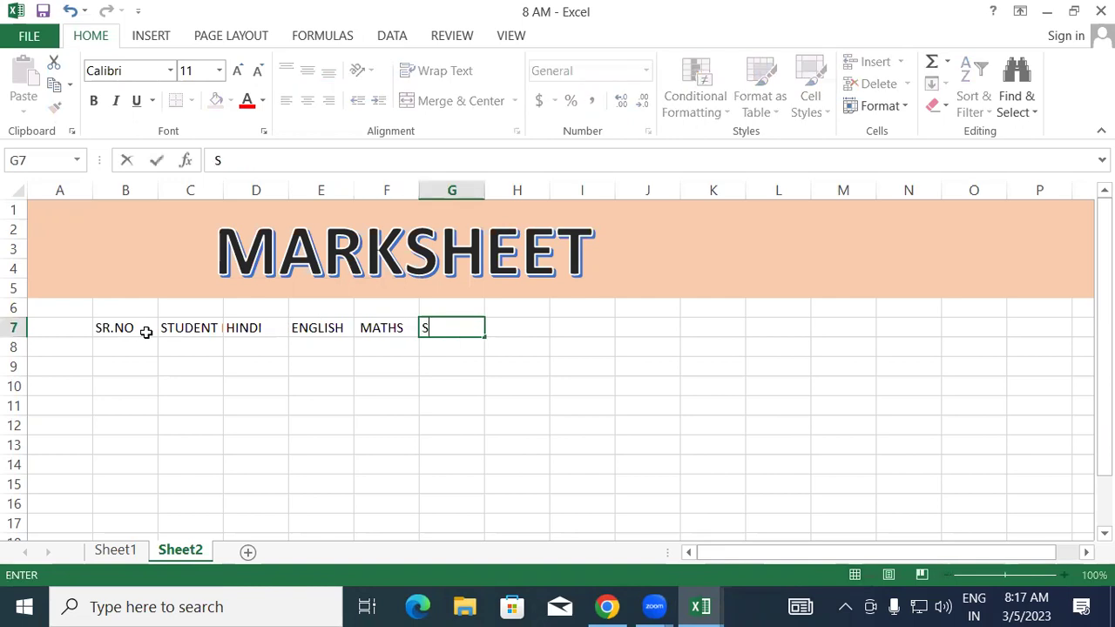
type("CIENCE")
key("Tab")
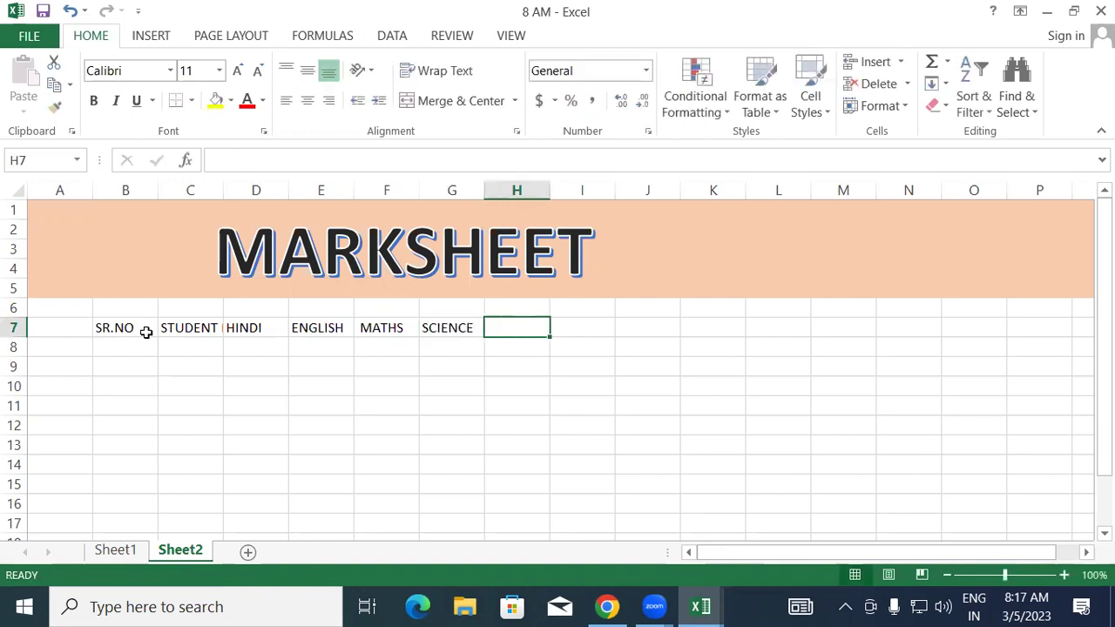
type("SST")
key("Tab")
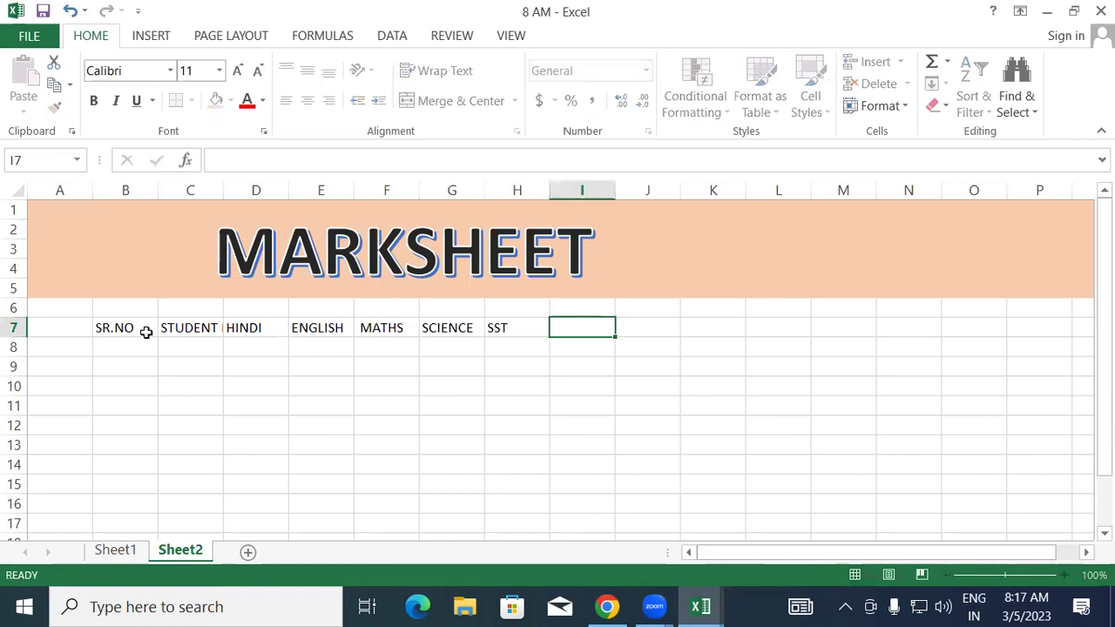
type("ART")
key("Tab")
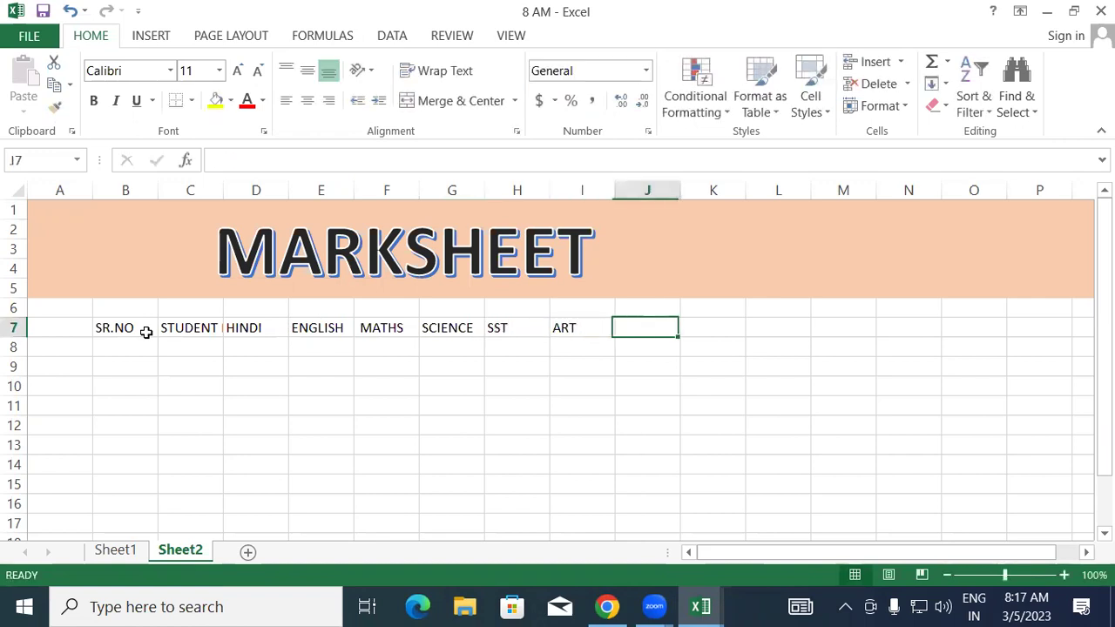
Enter the headings OBT MARK, TOTAL MARK and PERCENTAGE in cells J7 to L7.
type("OBT MARK")
key("Tab")
type("T")
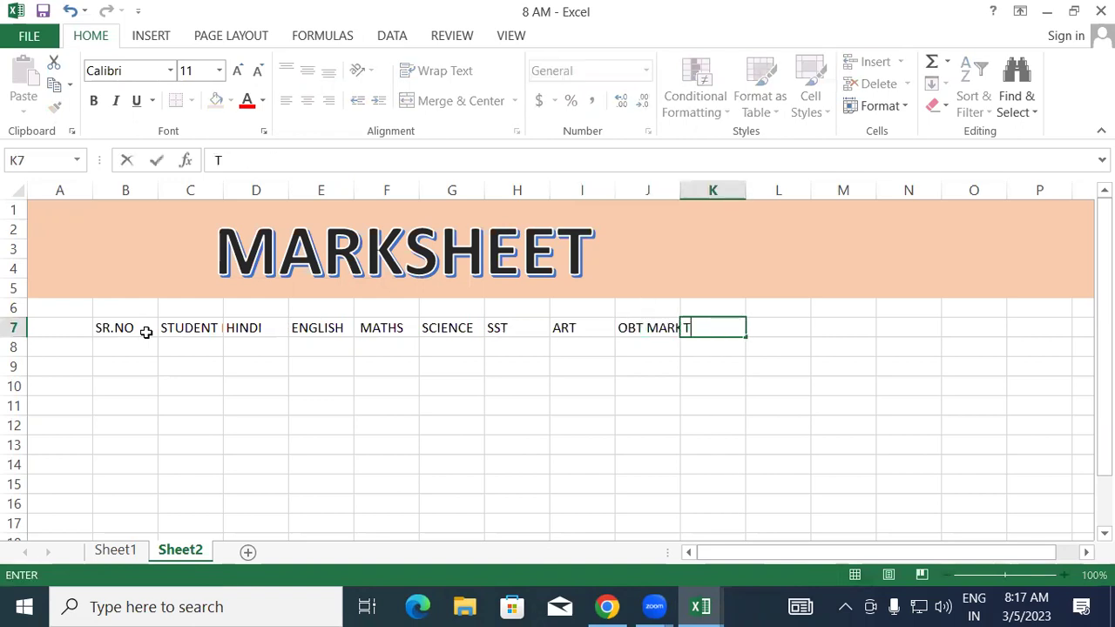
type("OTAL MARK")
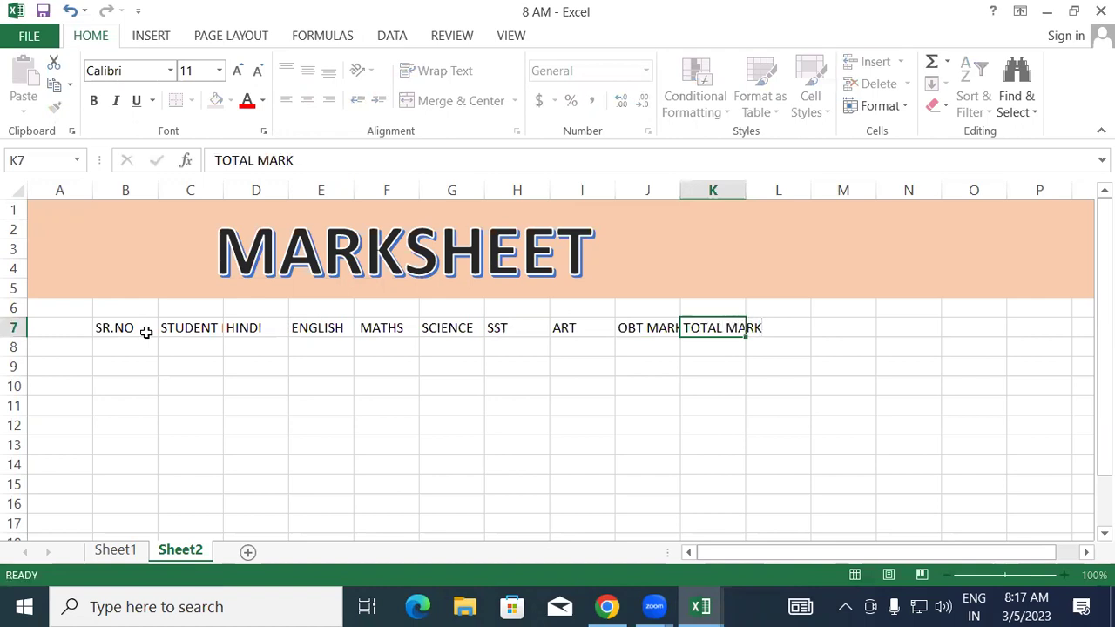
key("Tab")
type("PERCENTAGE")
key("Tab")
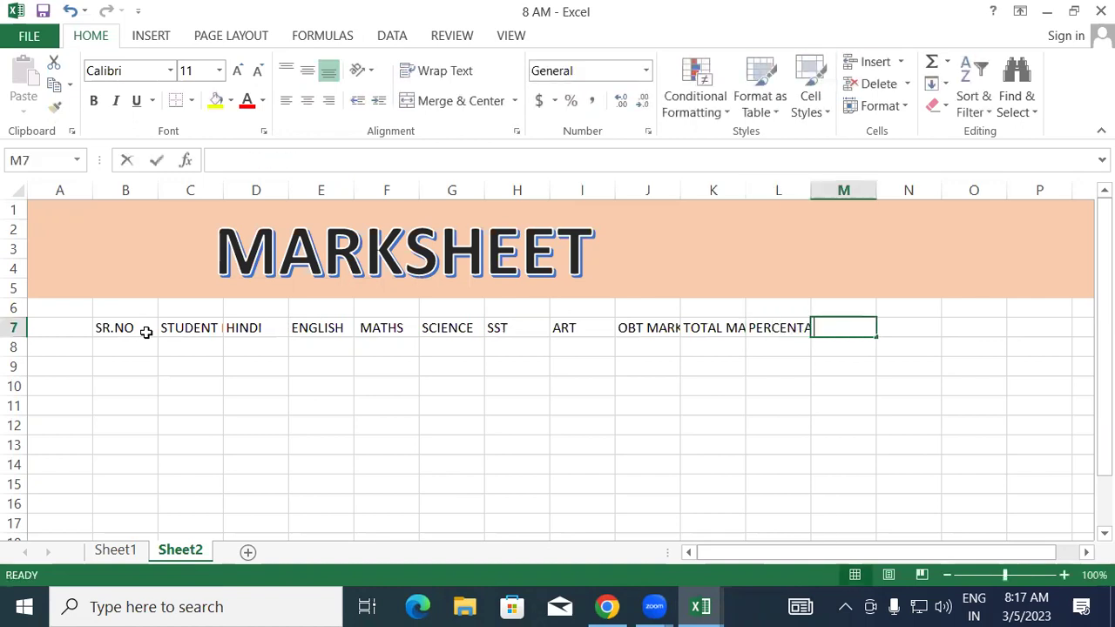
Enter the headings MIN, MAX and COUNT in cells M7 to O7.
type("MIN")
key("Tab")
type("MAZ")
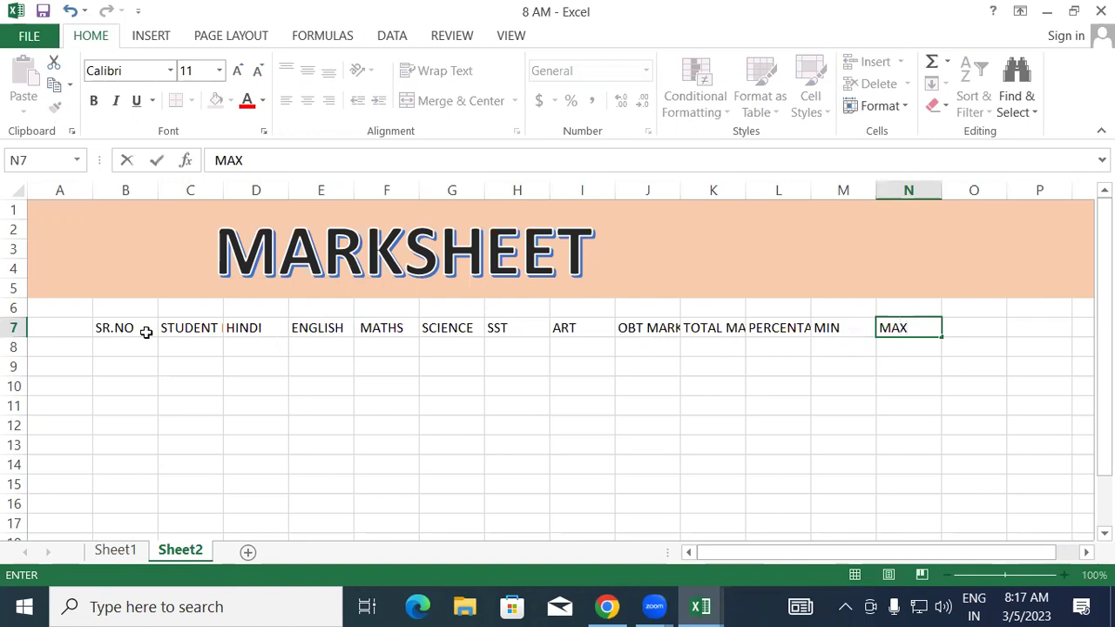
key("Tab")
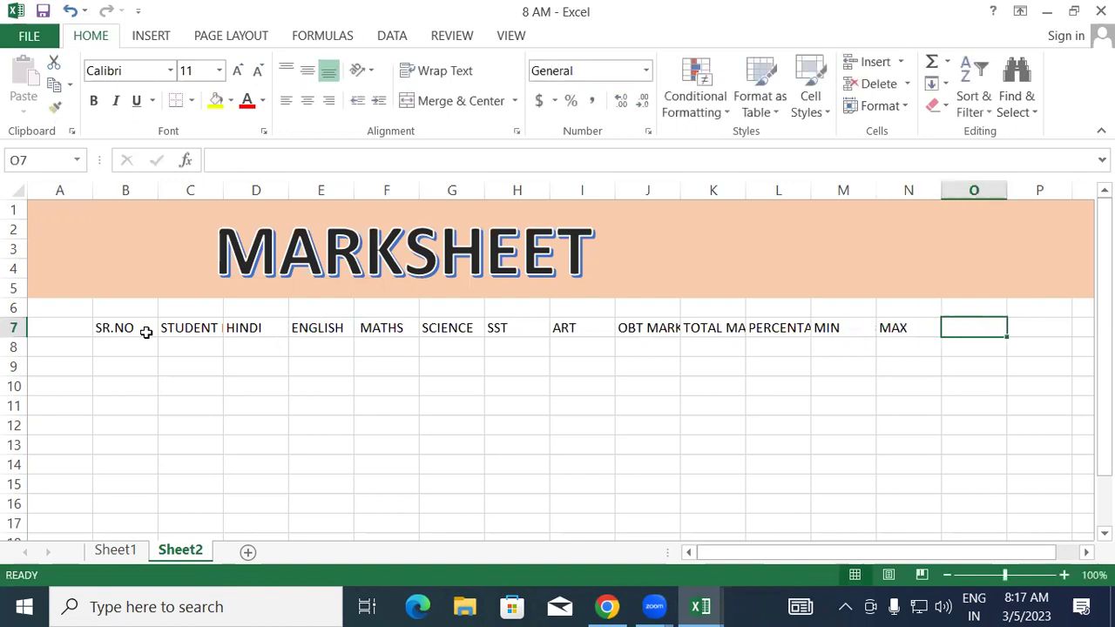
type("COUNT")
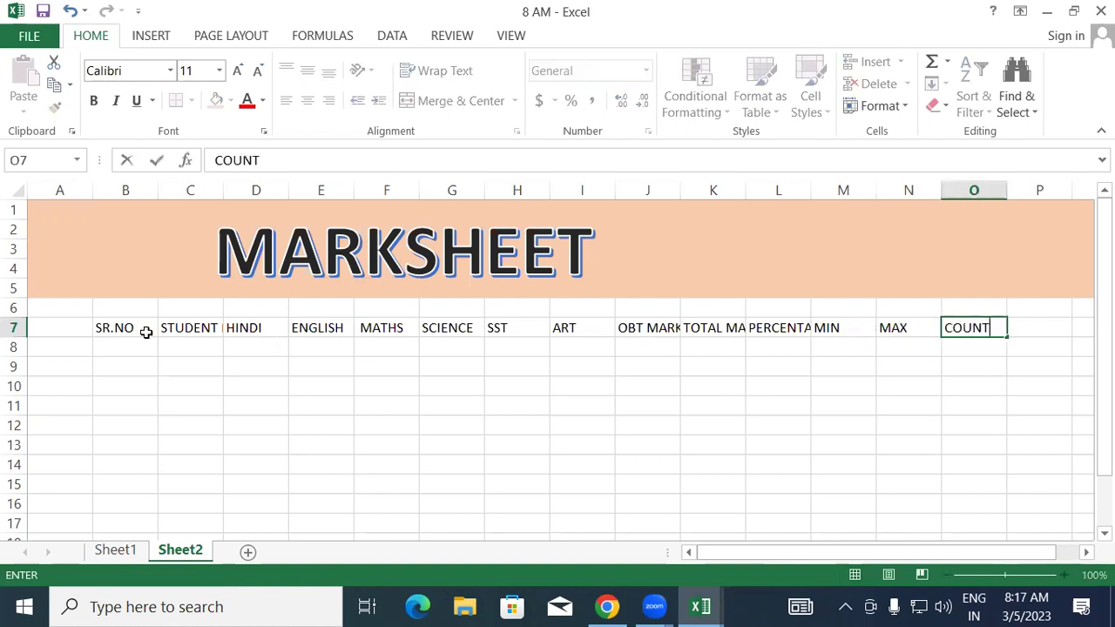
key("Tab")
Enter the headings STATUS in P7 and DIVISION in Q7.
type("STATUS")
key("Tab")
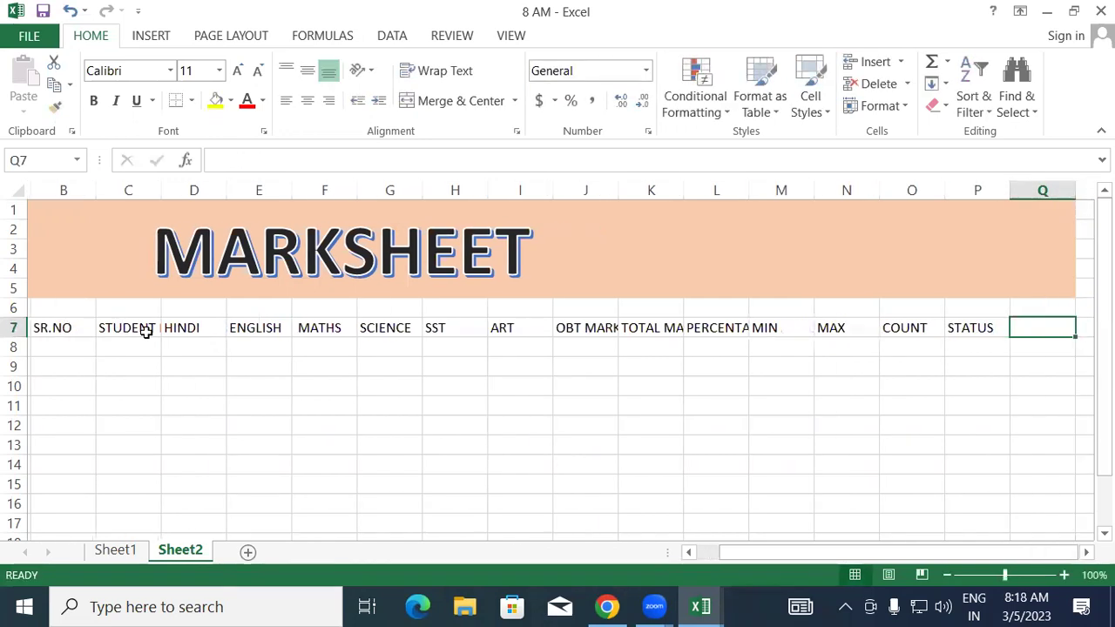
type("DI")
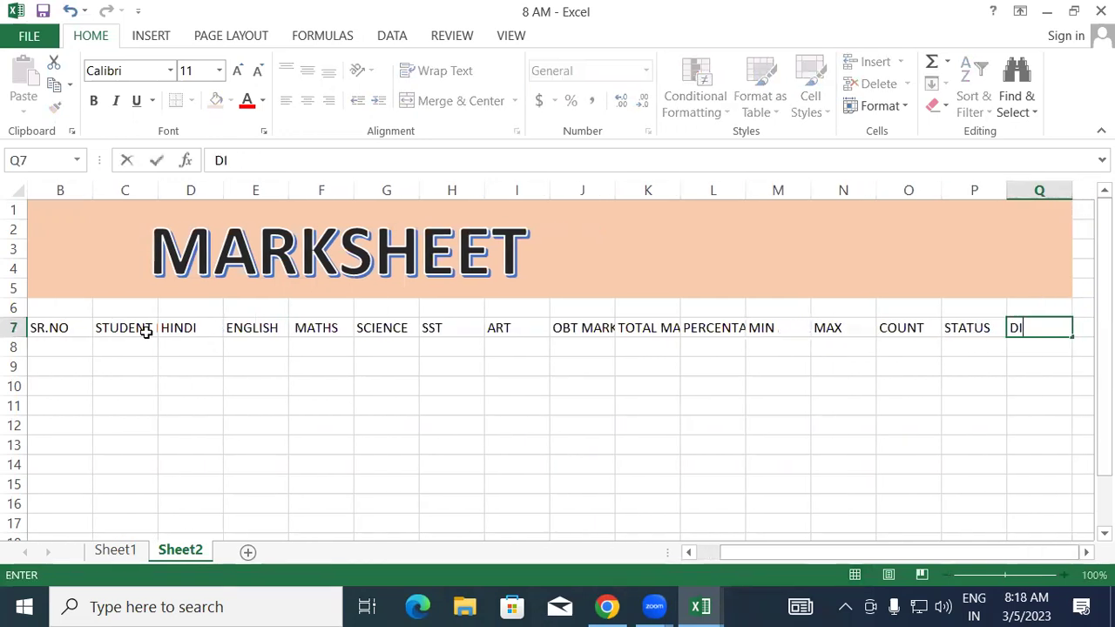
type("VISION")
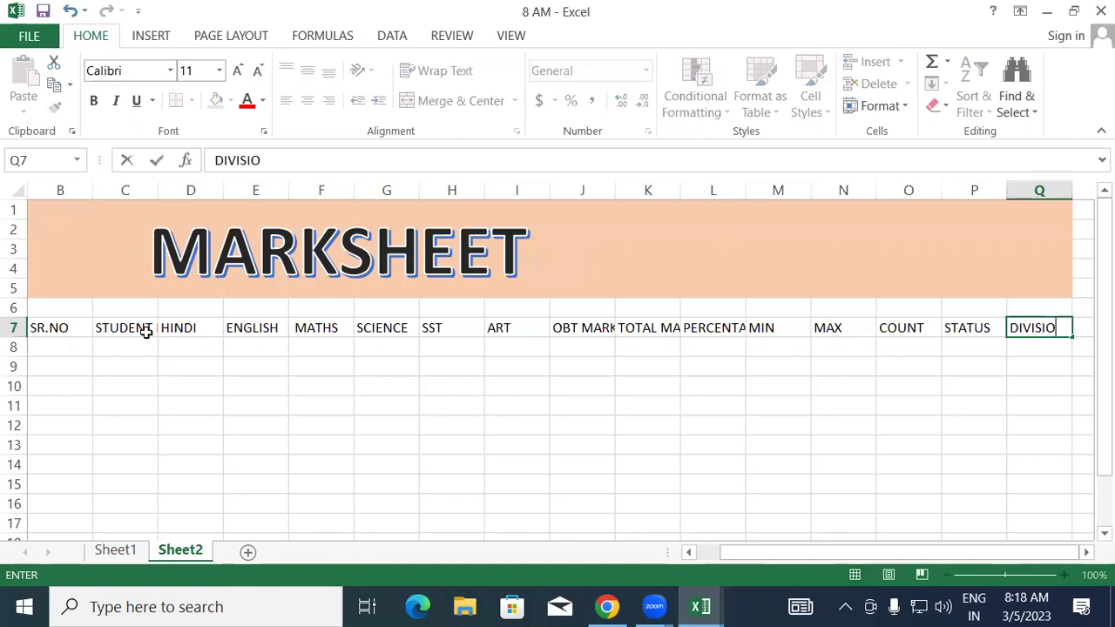
left_click(375, 426)
Format the heading row B7:Q7 as bold with font size 16.
left_click_drag(60, 325, 1056, 327)
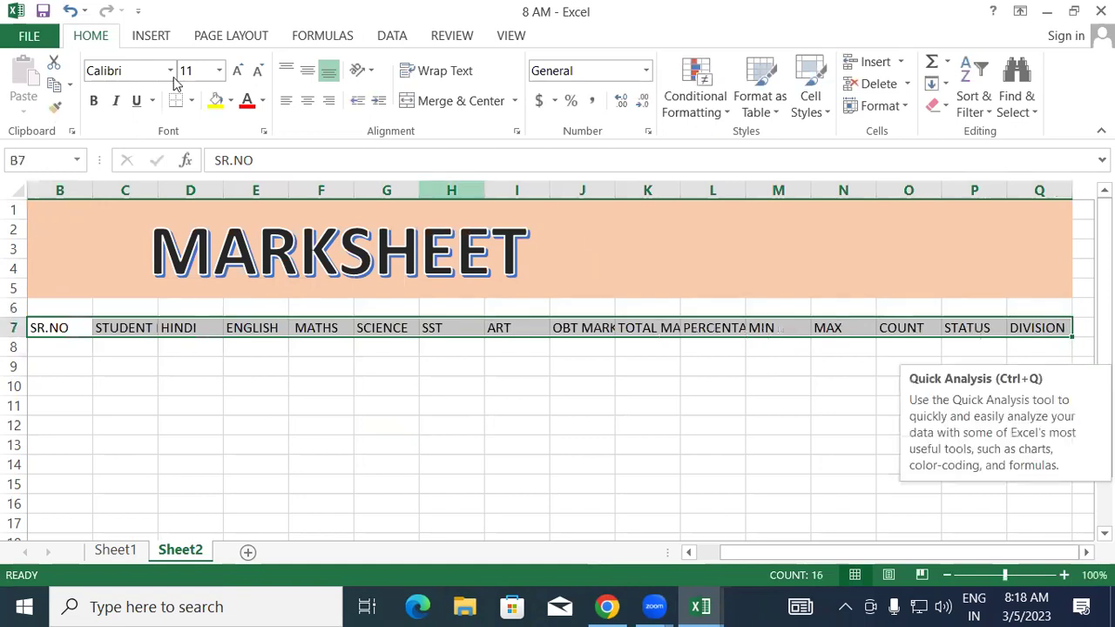
left_click(238, 70)
left_click(238, 71)
left_click(238, 70)
Auto-fit the widths of columns B to Q to their headings.
left_click_drag(77, 183, 1045, 193)
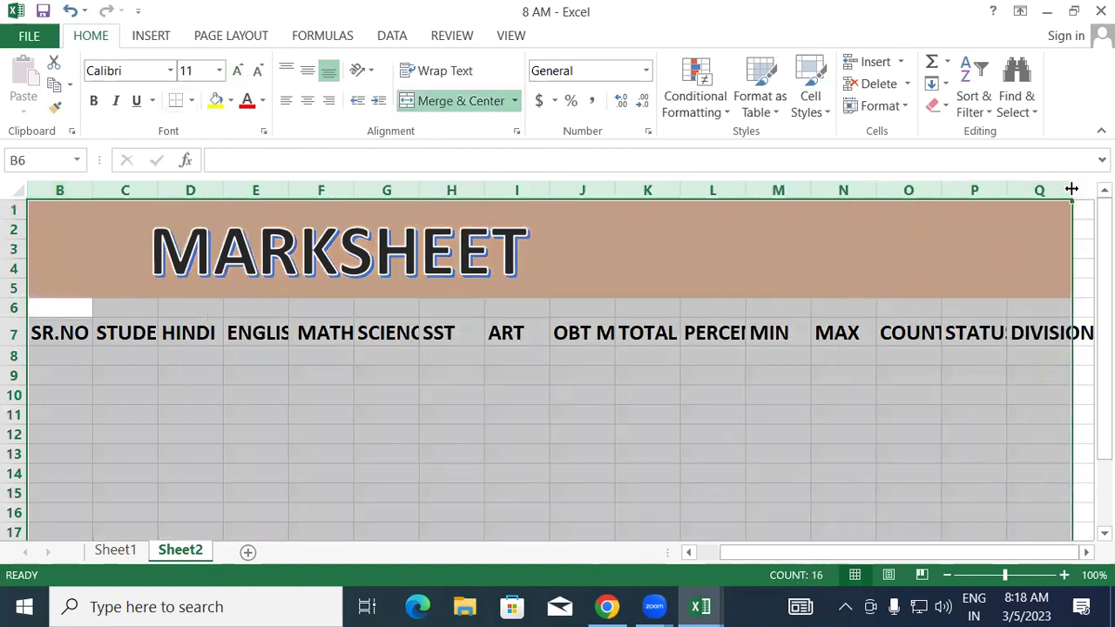
double_click(1071, 189)
left_click(842, 413)
Apply All Borders to the heading row B7:Q7.
left_click_drag(80, 331, 993, 333)
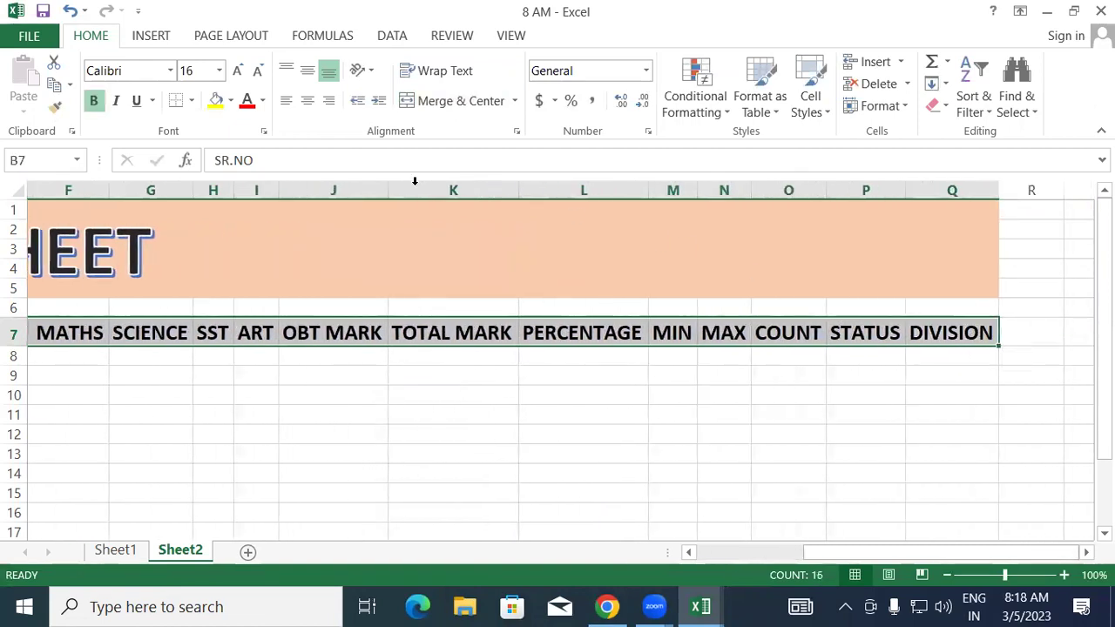
left_click(191, 100)
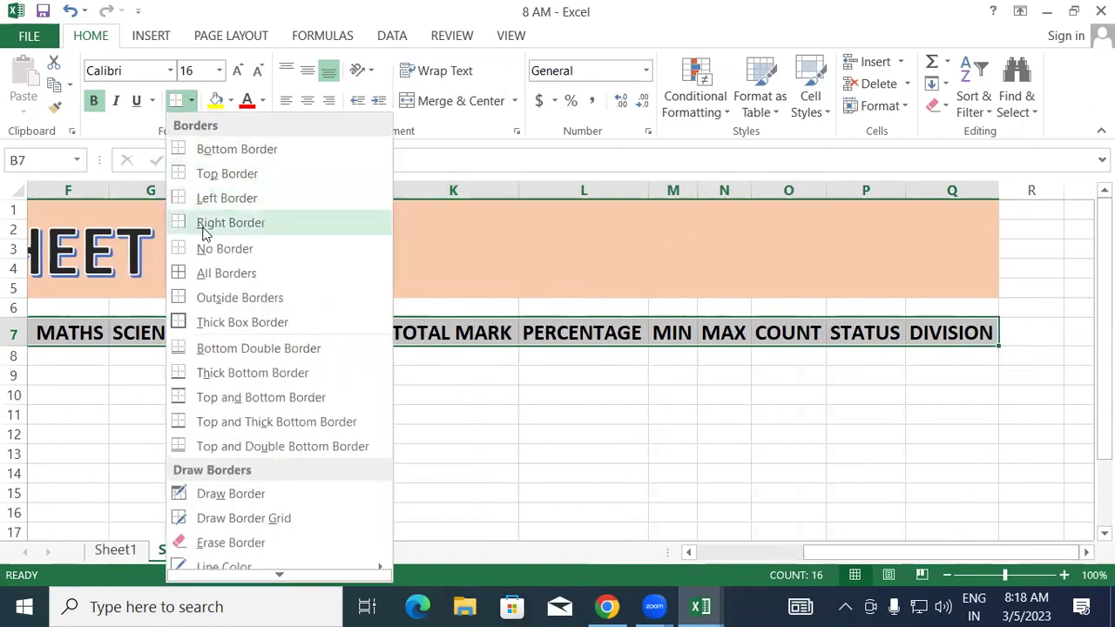
left_click(212, 274)
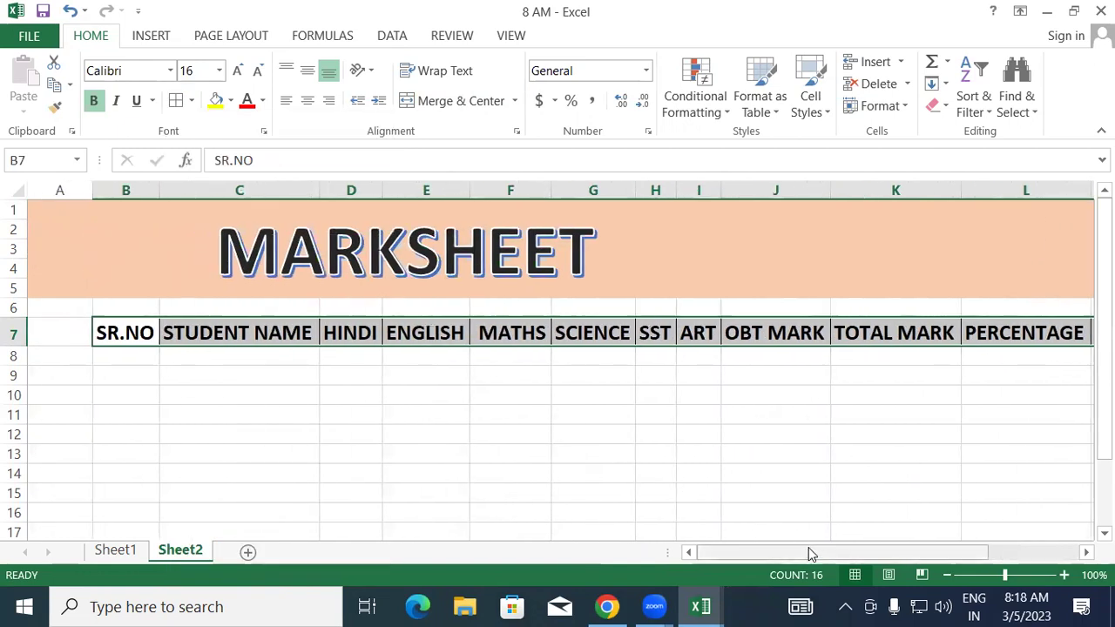
left_click(523, 451)
Number the rows 1 to 10 in B8:B17 by entering 1 and 2 and filling the series down.
left_click(115, 358)
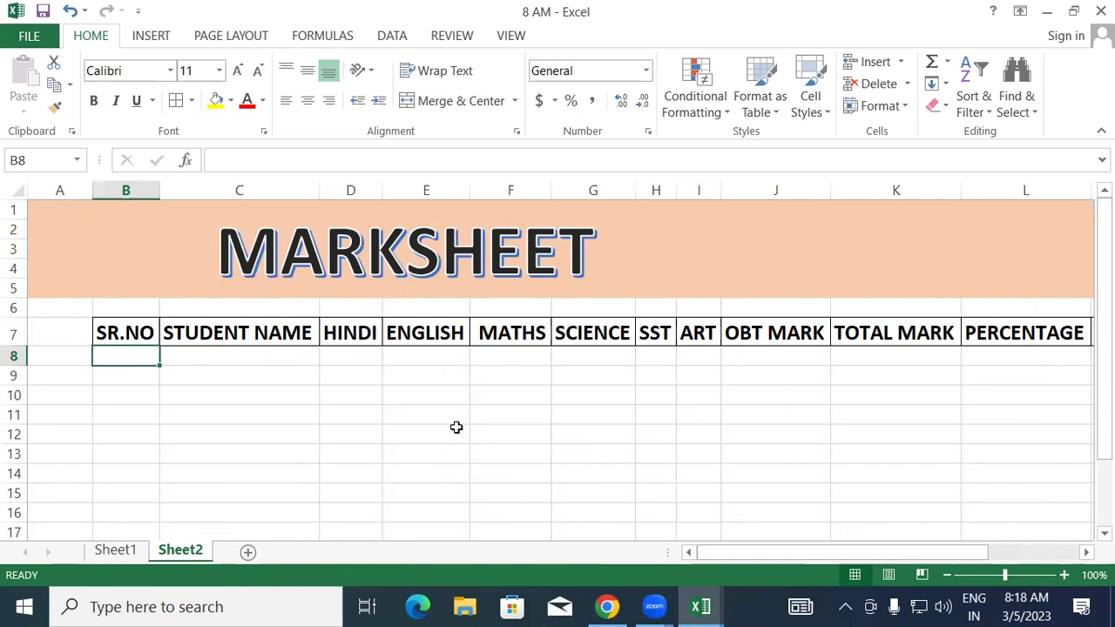
type("1")
key("Return")
type("2")
key("Return")
left_click_drag(113, 352, 167, 436)
left_click(279, 416)
Copy the ten student names from C6:C15 on Sheet1 and paste them into Sheet2 starting at C8.
left_click(115, 550)
left_click_drag(228, 320, 236, 503)
key("ctrl+c")
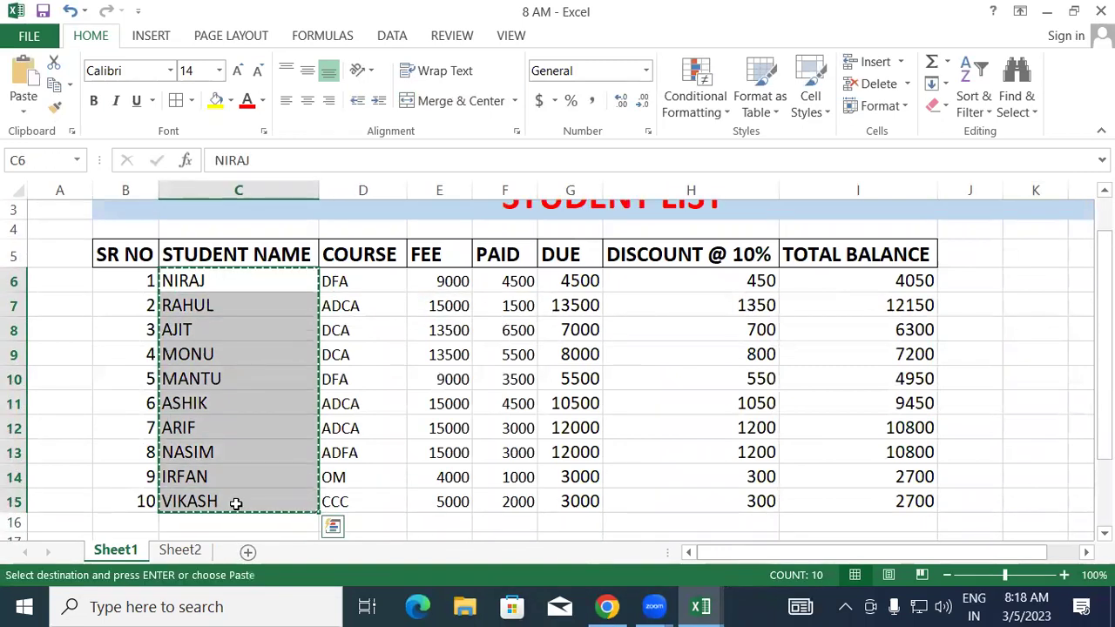
left_click(185, 550)
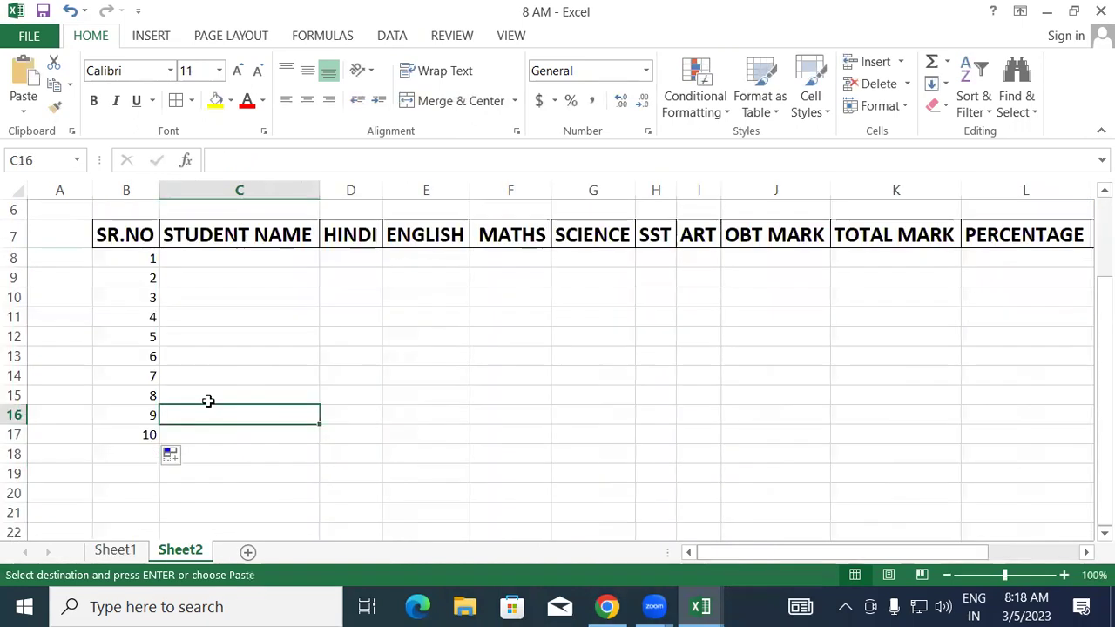
left_click(224, 256)
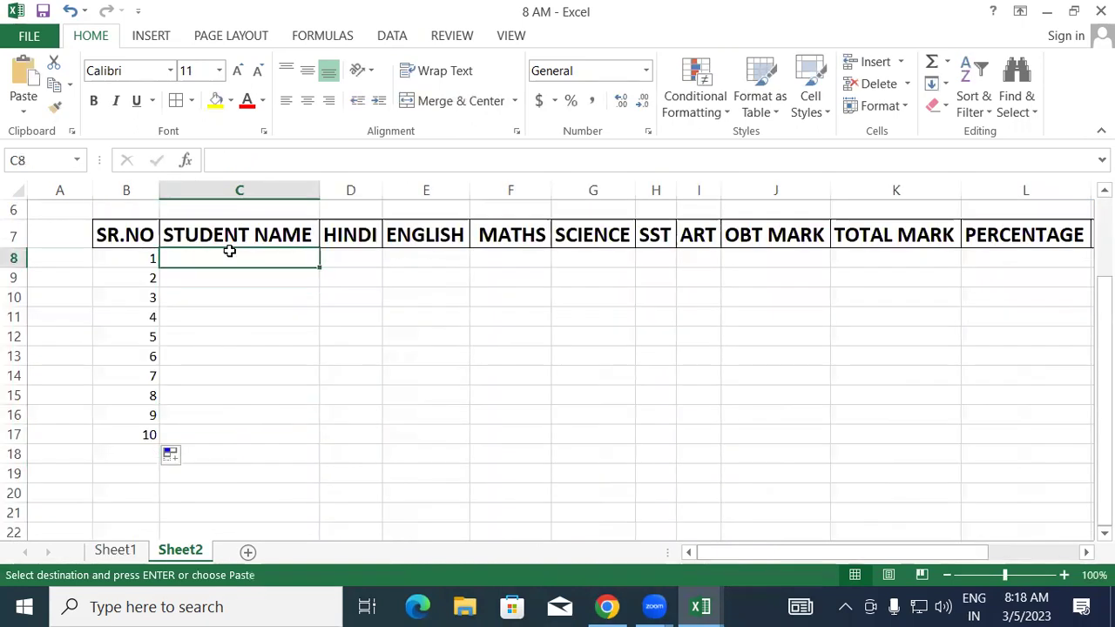
key("ctrl+v")
Increase the font size of the serial numbers in B8:B17 by two steps to match the student names.
left_click_drag(142, 254, 146, 484)
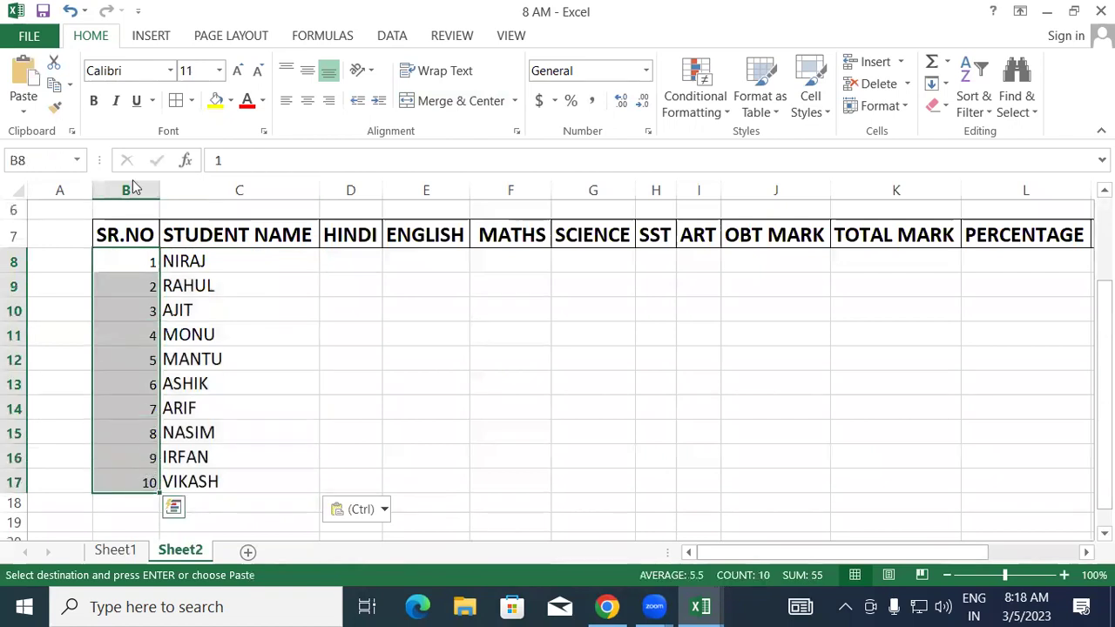
left_click(239, 71)
left_click(239, 71)
Enter =RANDBETWEEN(35,90) in D8 and fill the formula across all subject columns down to I17.
left_click(346, 268)
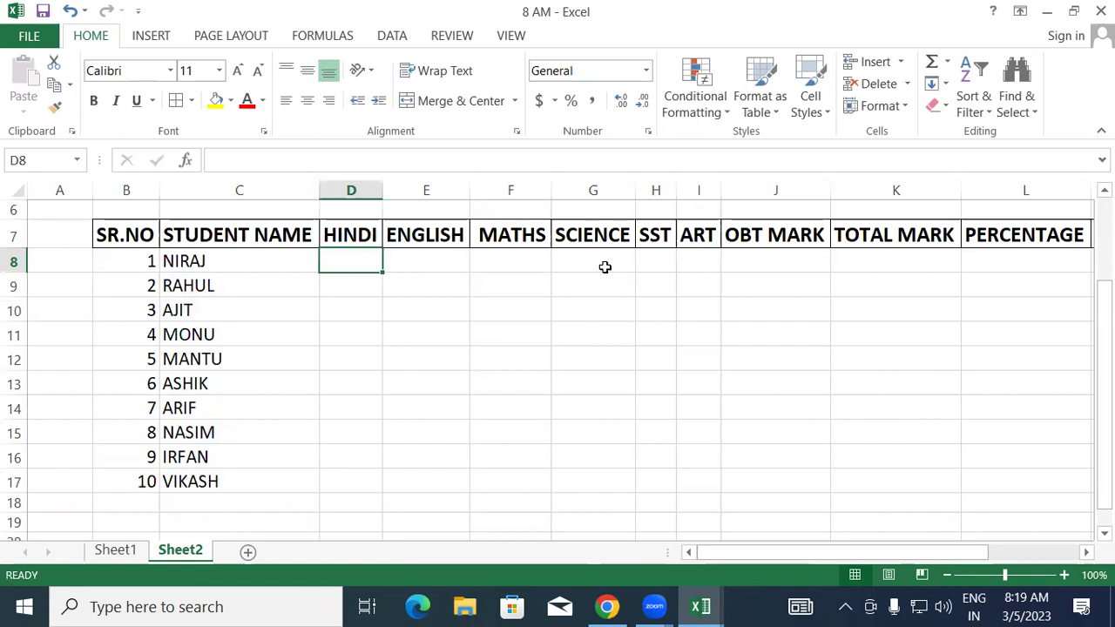
type("=RAN")
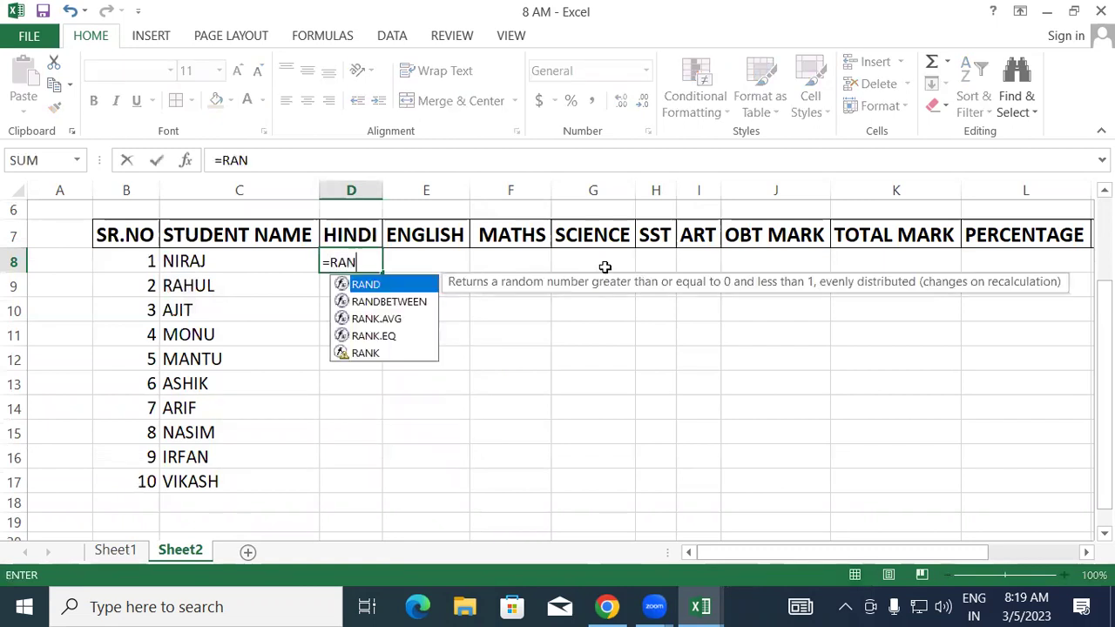
type("D")
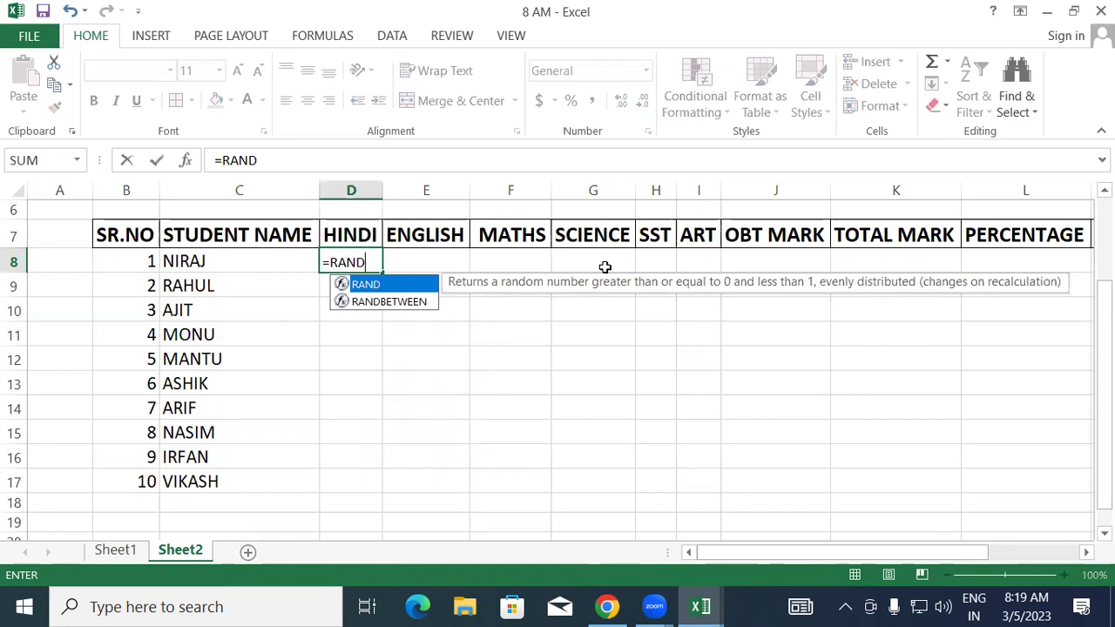
key("Down")
key("Tab")
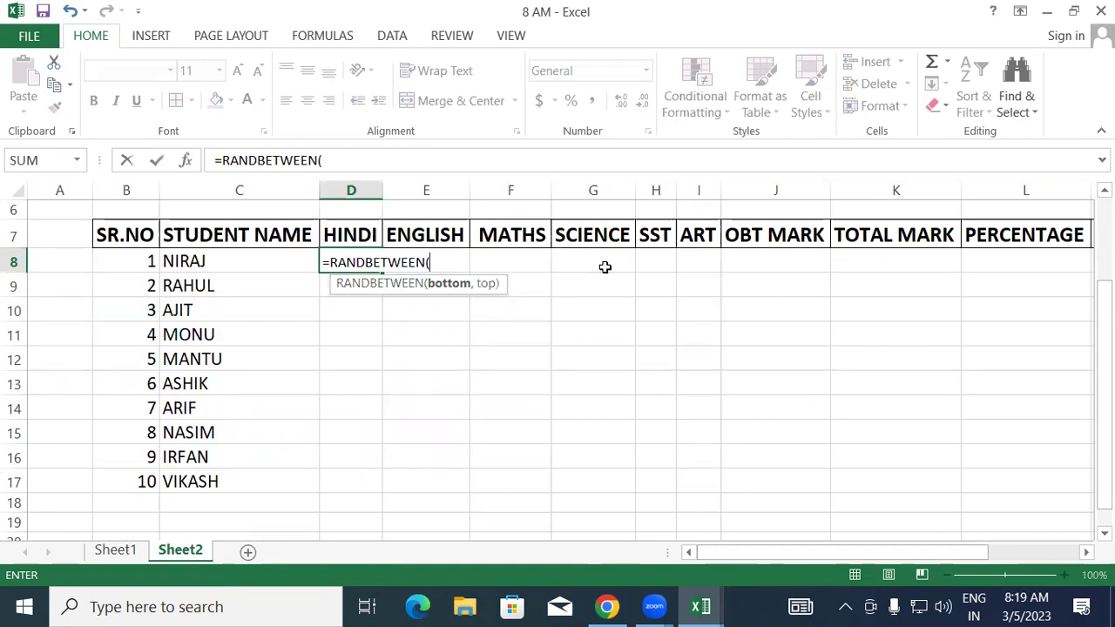
type("35,90")
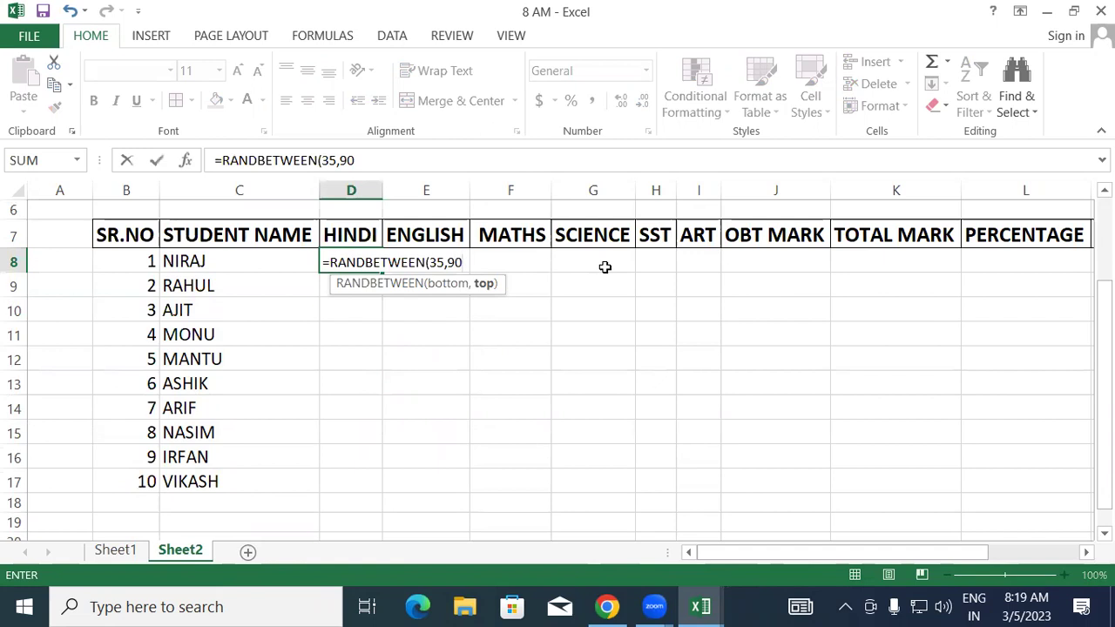
key("Return")
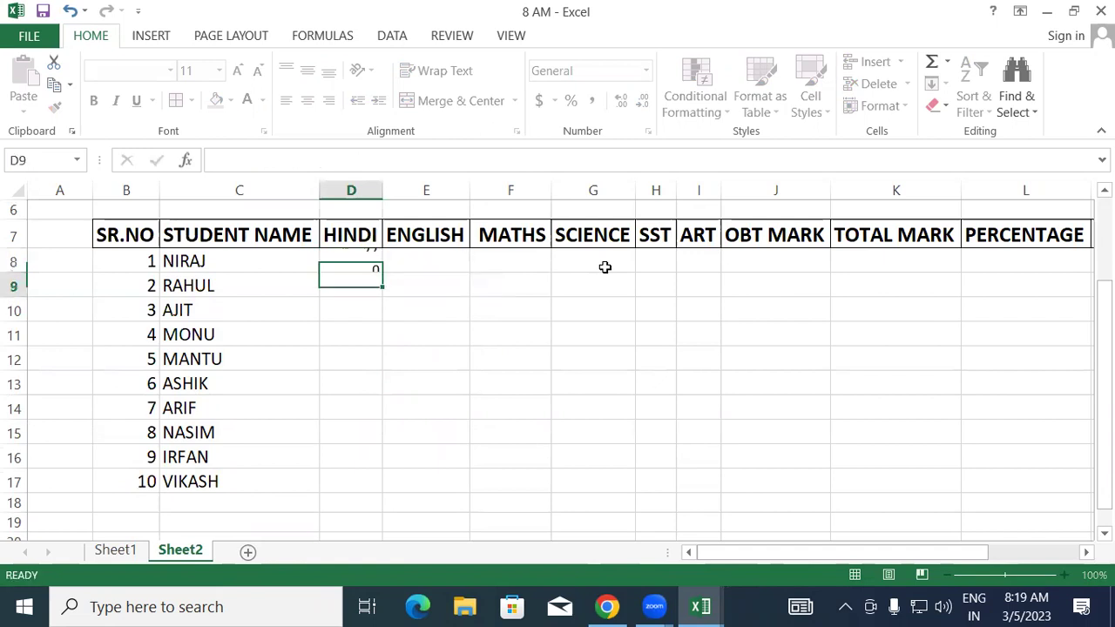
left_click(370, 268)
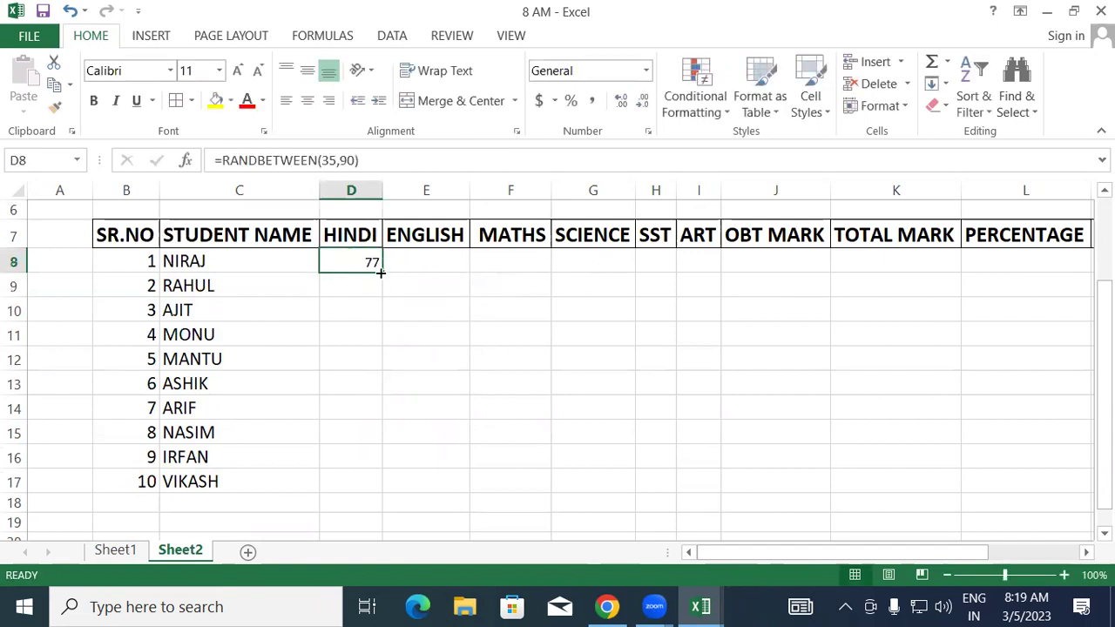
left_click_drag(383, 274, 707, 471)
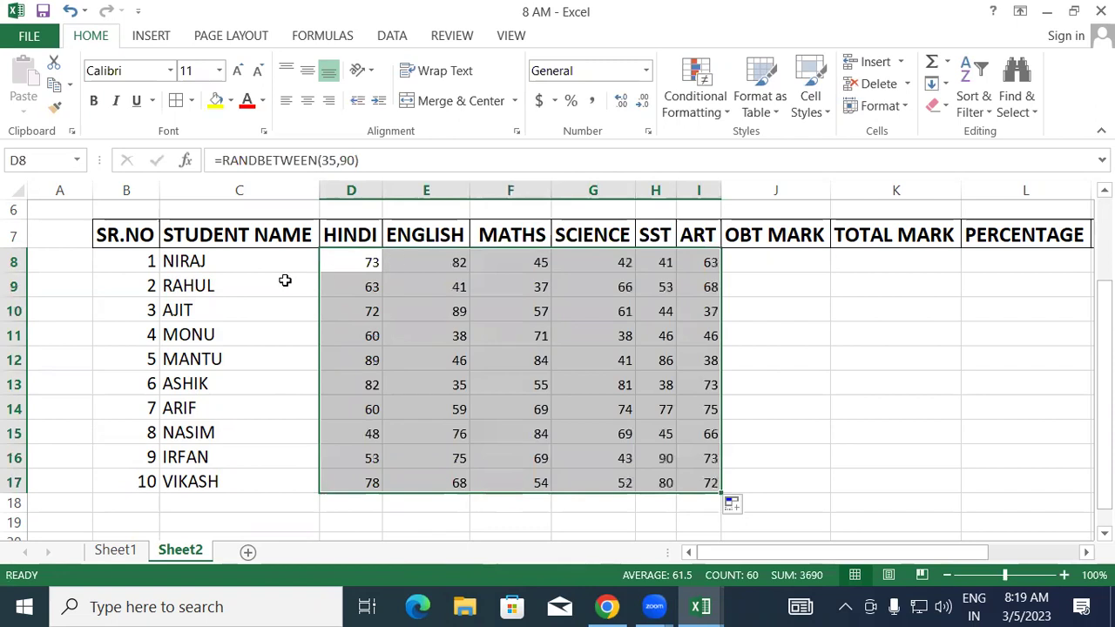
Enter and leave empty cells in the TOTAL MARK column repeatedly to examine how the random subject marks recalculate.
left_click_drag(719, 314, 931, 326)
left_click(931, 326)
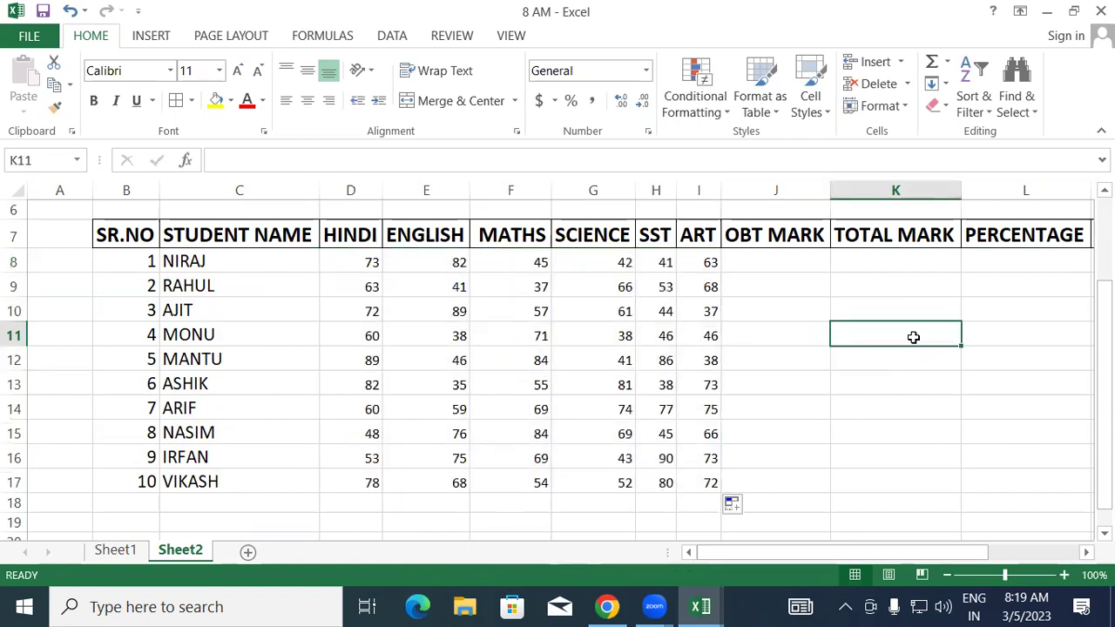
left_click(904, 374)
double_click(904, 374)
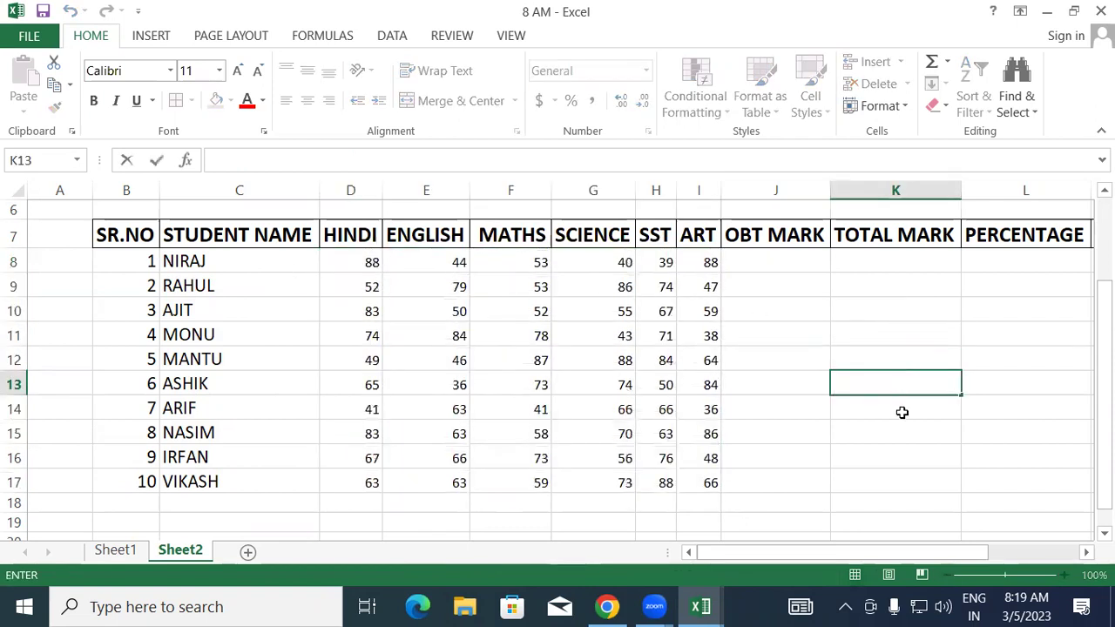
double_click(902, 412)
left_click(893, 364)
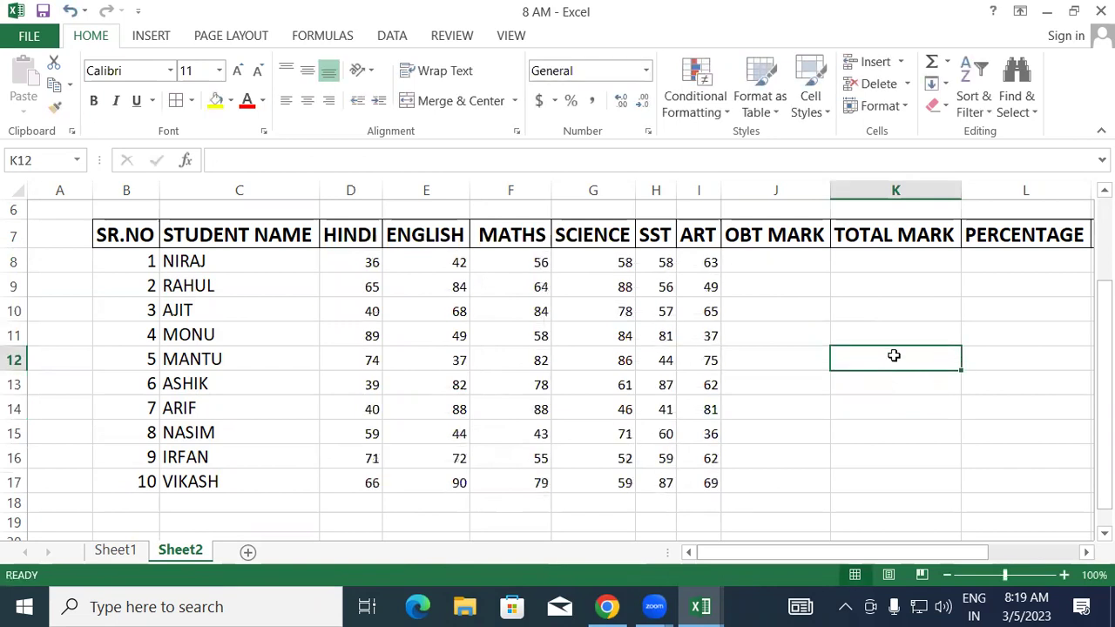
double_click(910, 314)
left_click(904, 388)
double_click(903, 389)
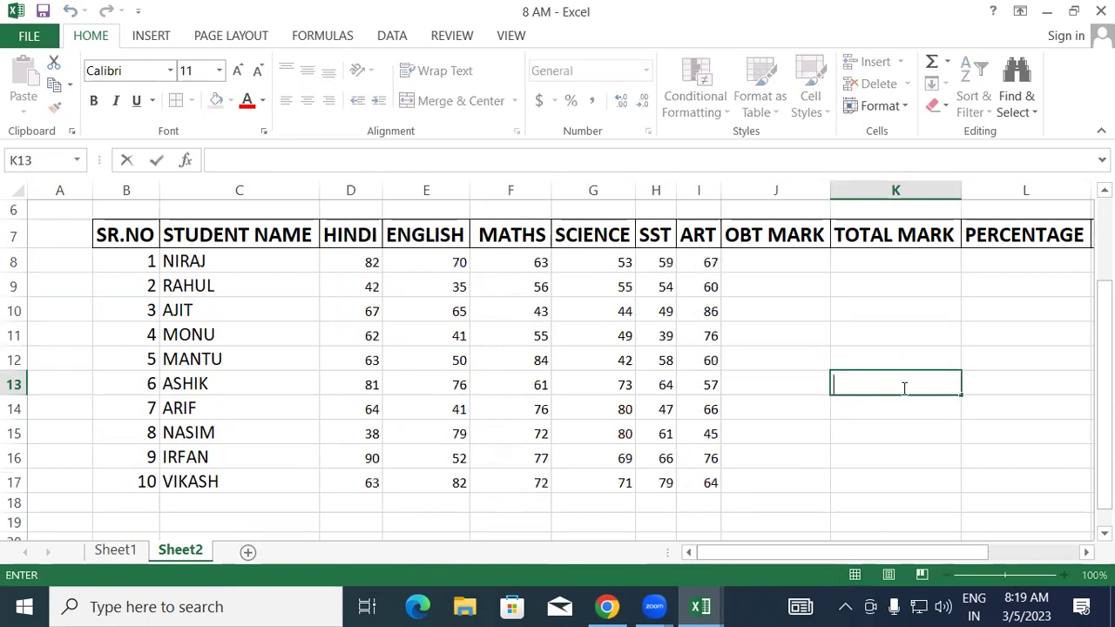
left_click(889, 339)
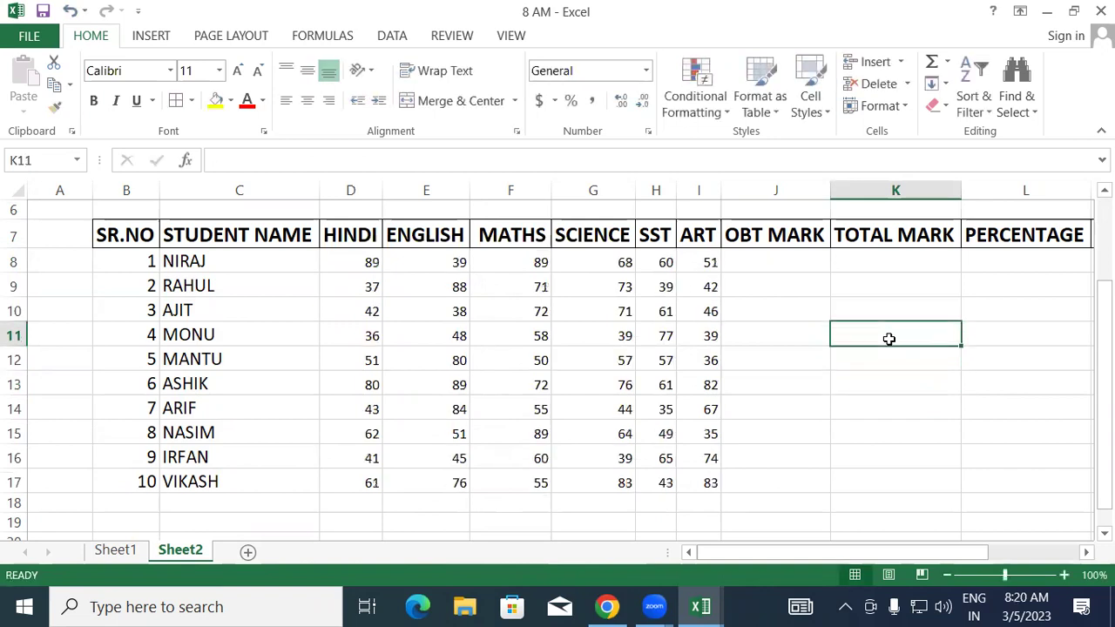
double_click(898, 384)
left_click(896, 433)
double_click(896, 433)
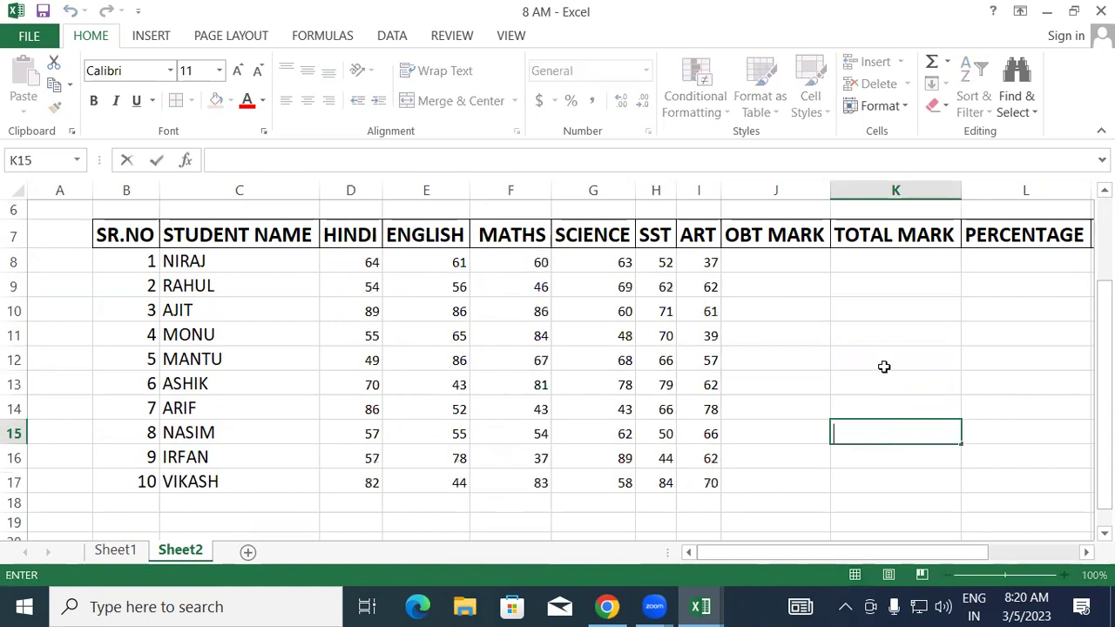
double_click(883, 366)
double_click(883, 437)
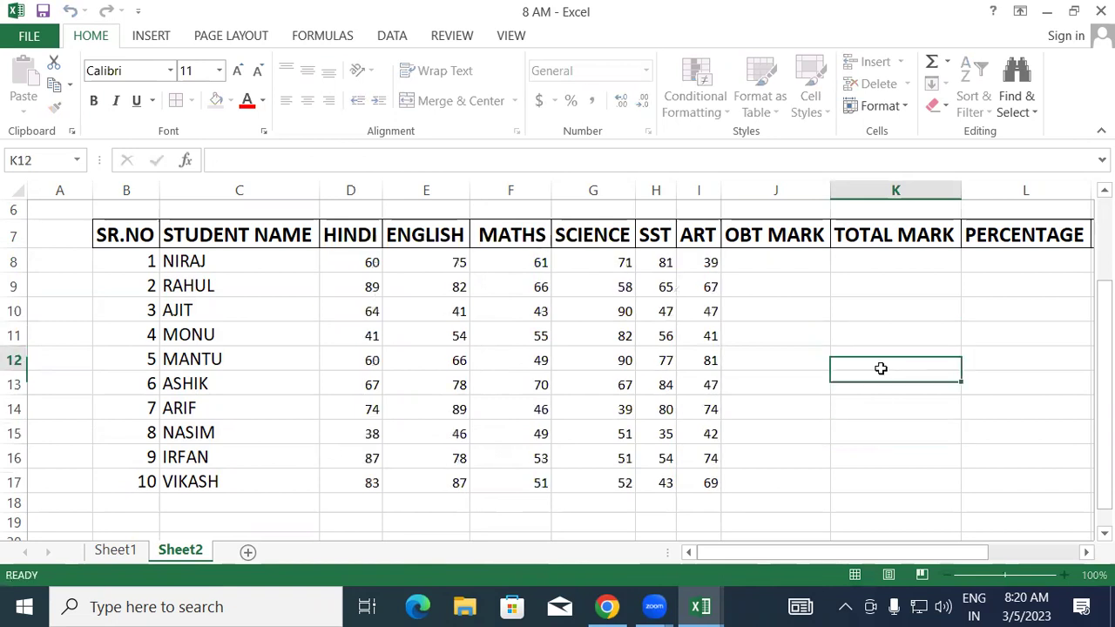
left_click(878, 367)
left_click(849, 433)
left_click(858, 452)
double_click(897, 366)
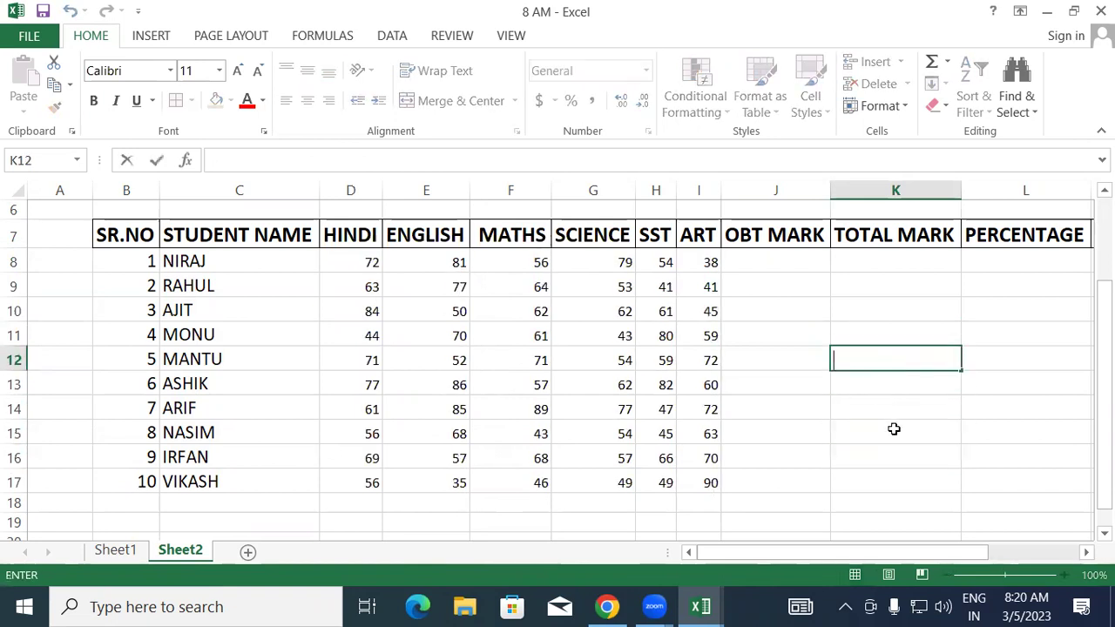
left_click(893, 430)
left_click(894, 359)
double_click(894, 360)
left_click(893, 434)
left_click(897, 384)
left_click(901, 408)
left_click(898, 381)
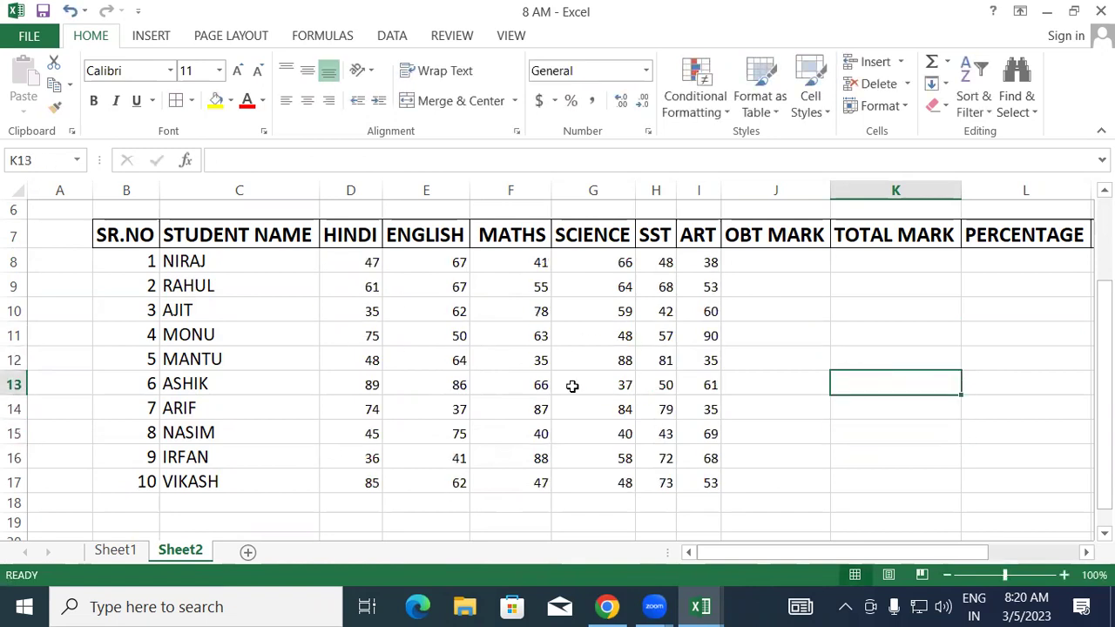
double_click(929, 316)
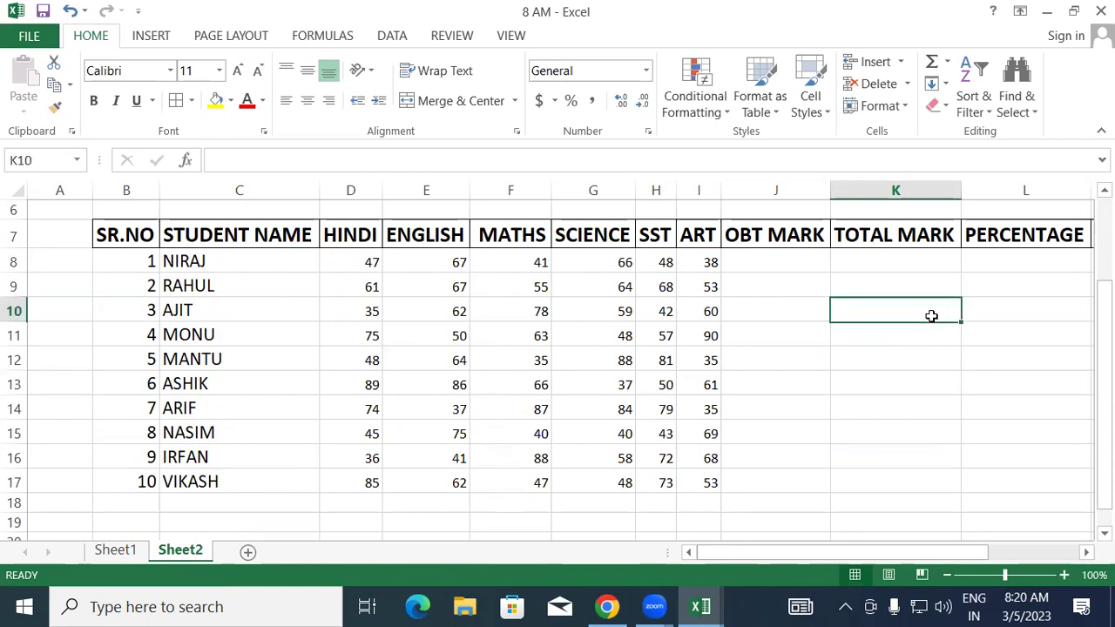
left_click(935, 344)
Copy the subject marks in D8:I17 and use Paste Special with Values to replace their formulas in place.
left_click_drag(365, 266, 684, 477)
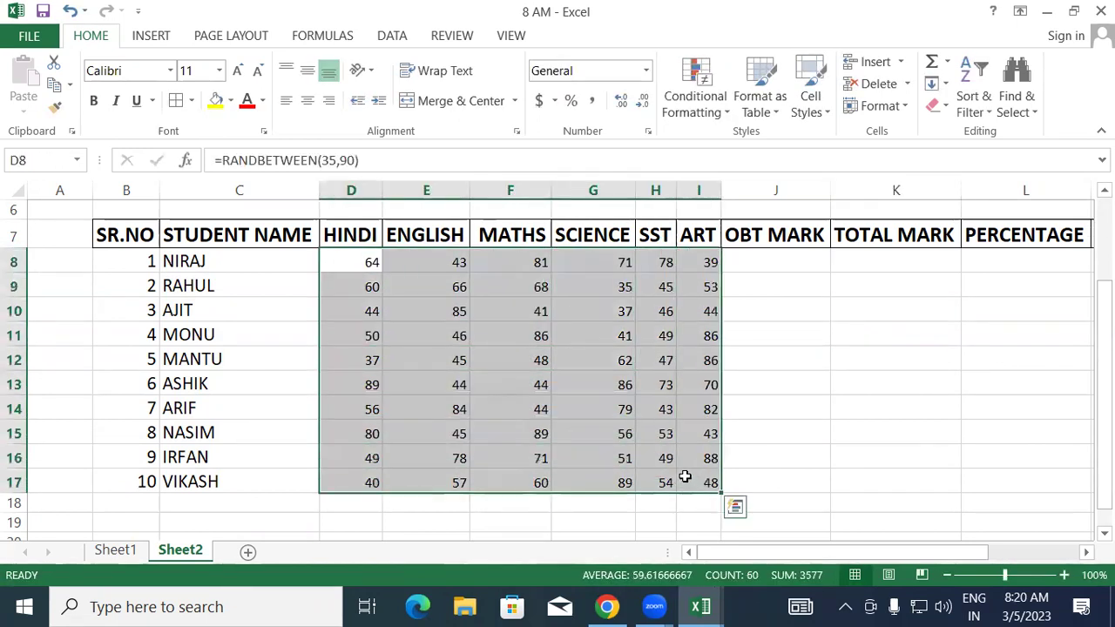
right_click(437, 311)
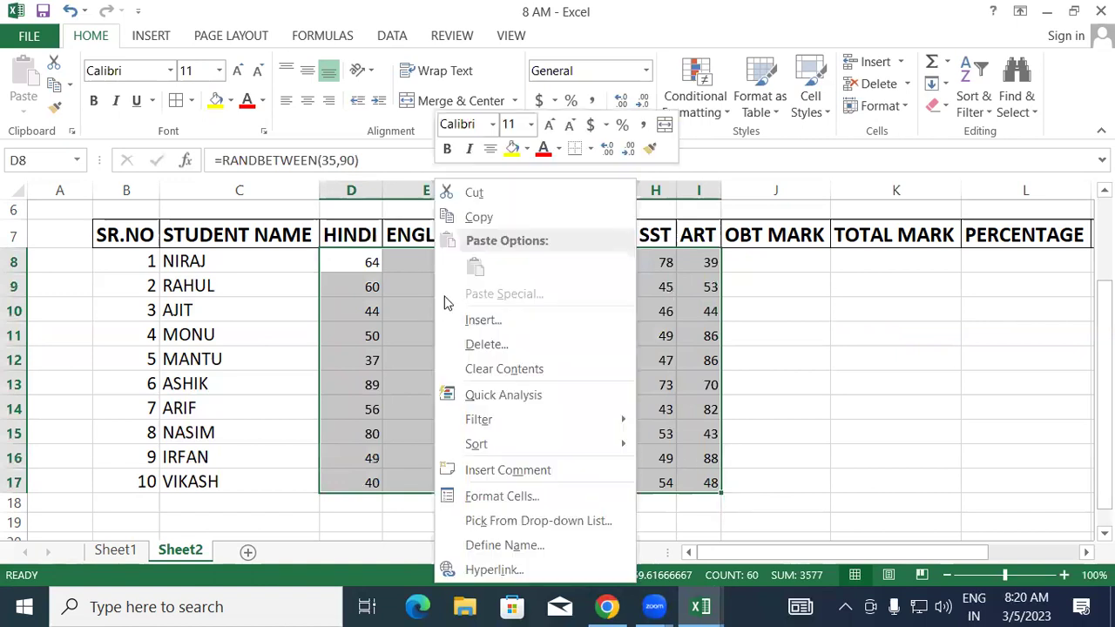
left_click(478, 216)
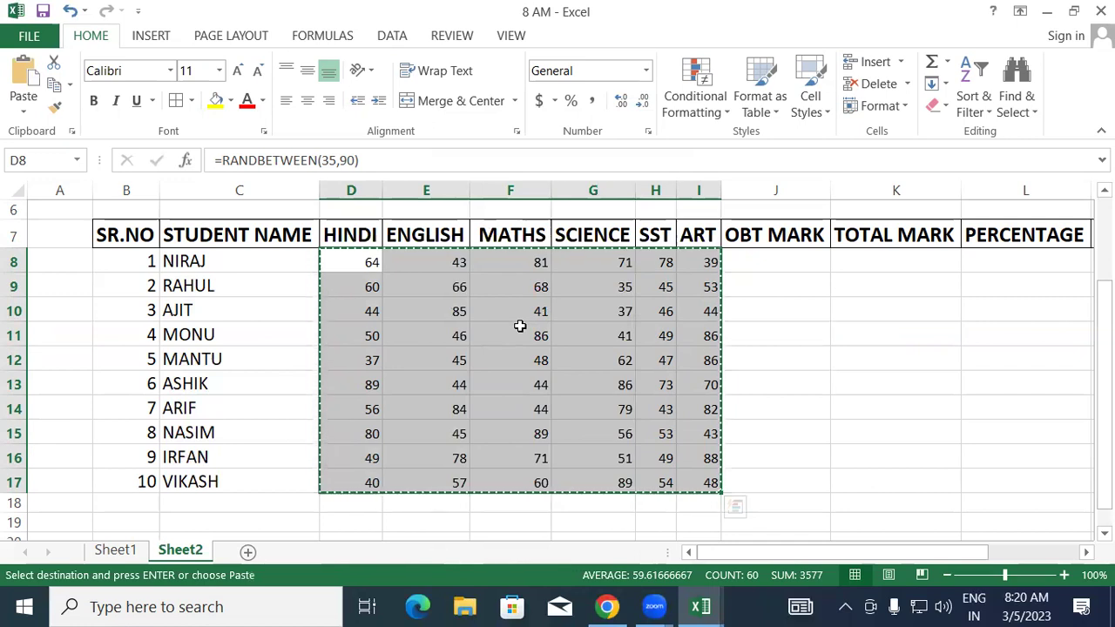
right_click(519, 330)
mouse_move(558, 307)
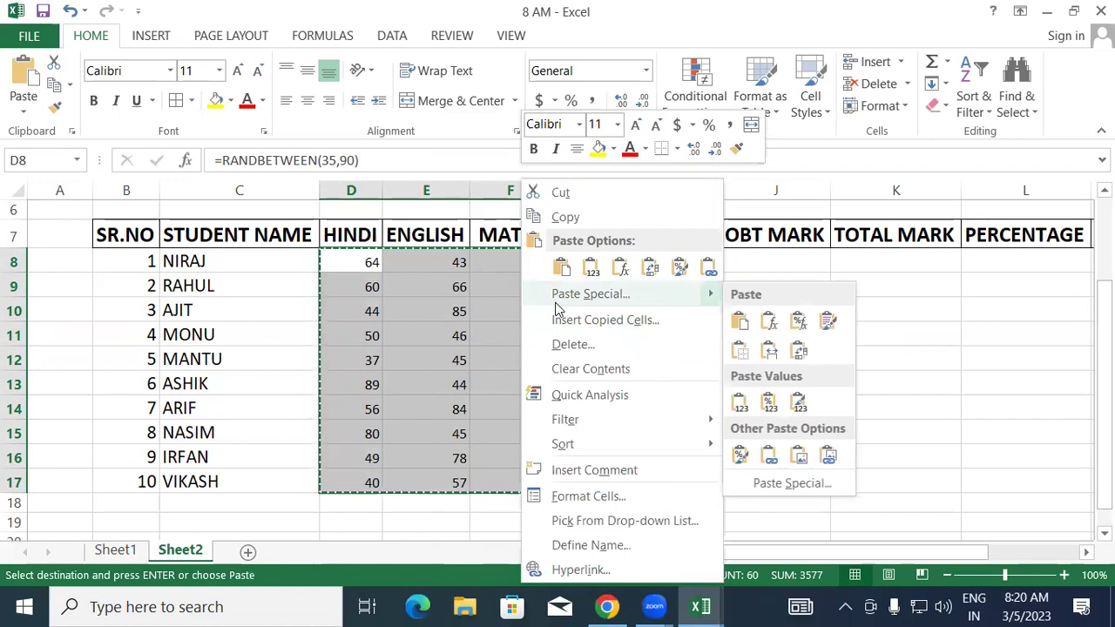
left_click(557, 301)
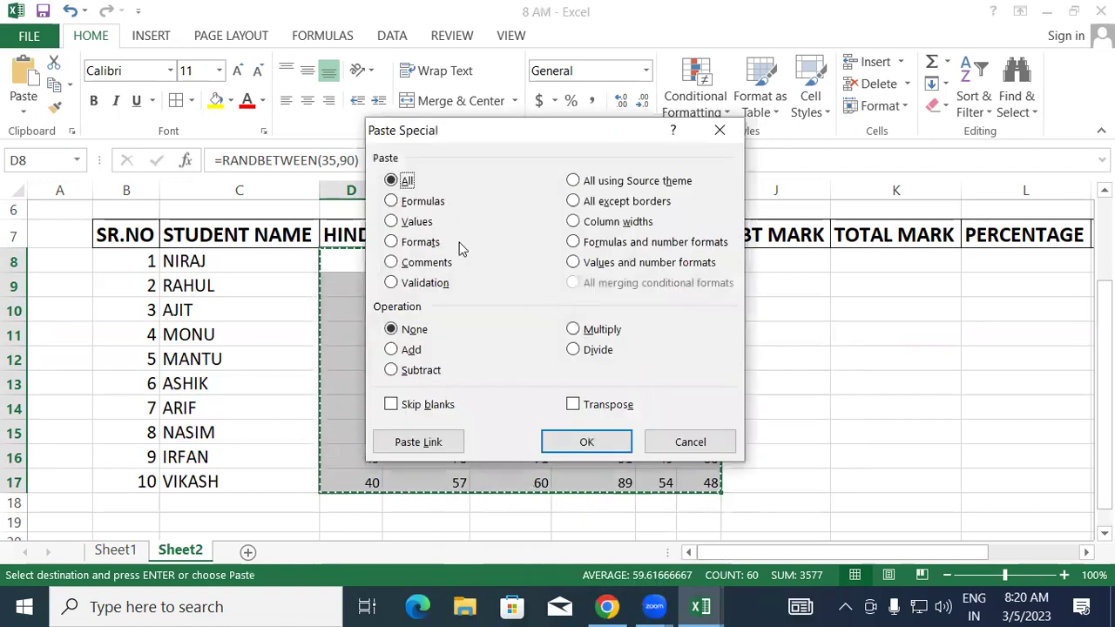
left_click(416, 222)
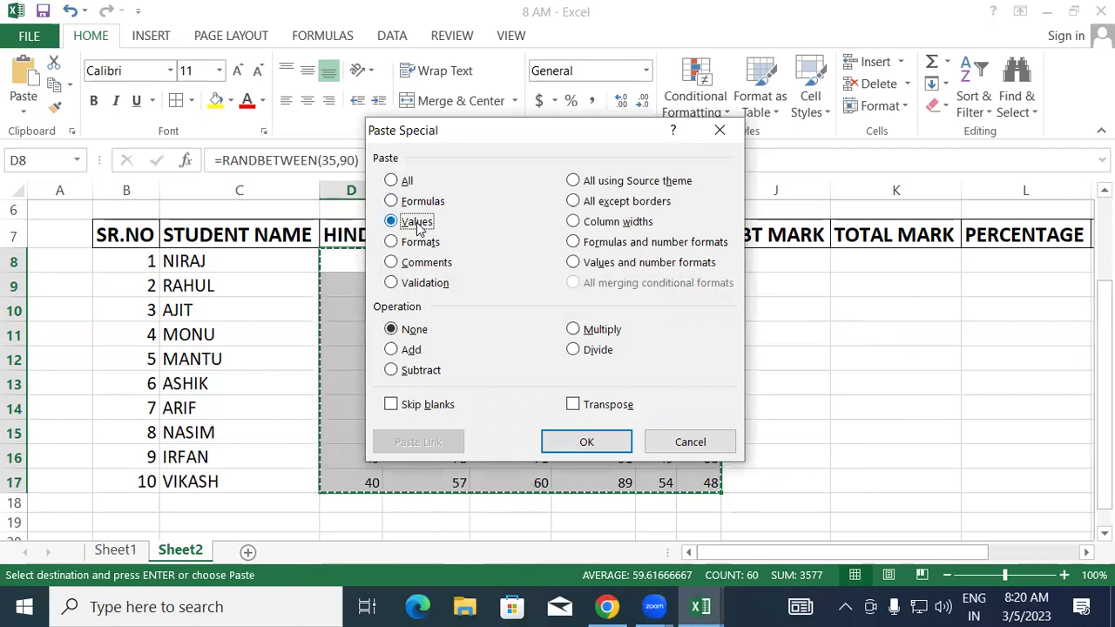
left_click(554, 442)
Enter and leave several empty TOTAL MARK cells to check whether the pasted marks still recalculate.
left_click(859, 375)
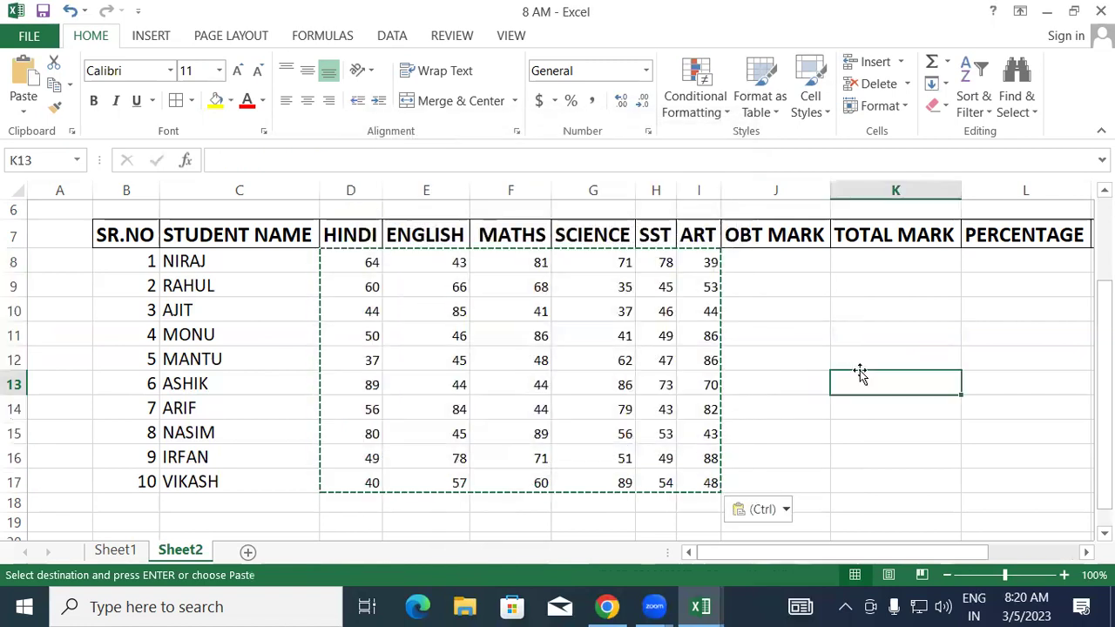
double_click(856, 314)
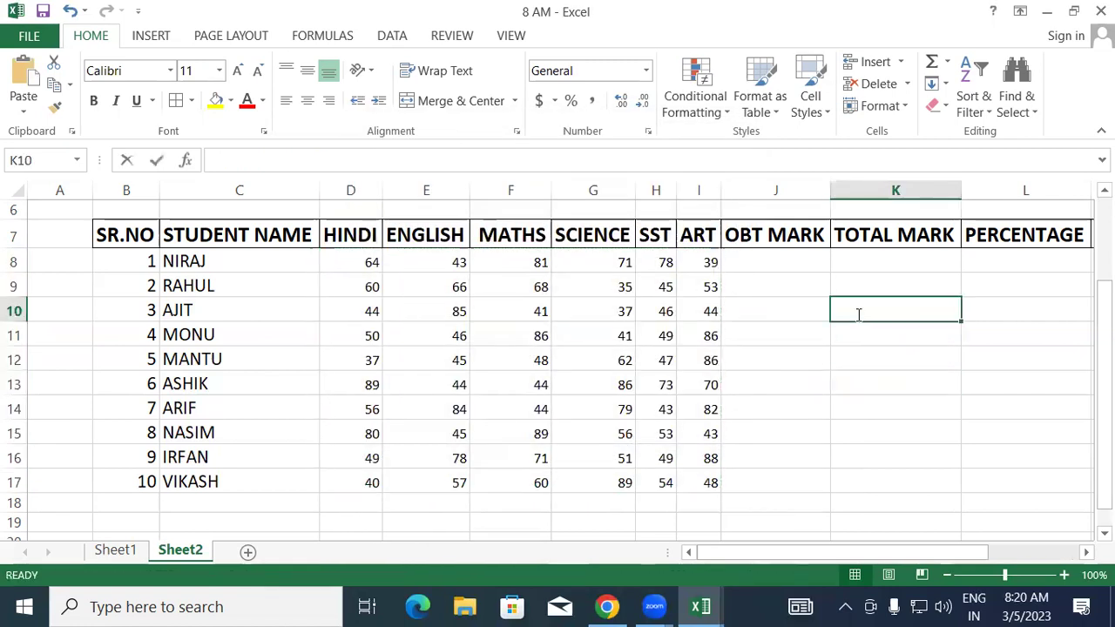
double_click(862, 332)
left_click(869, 311)
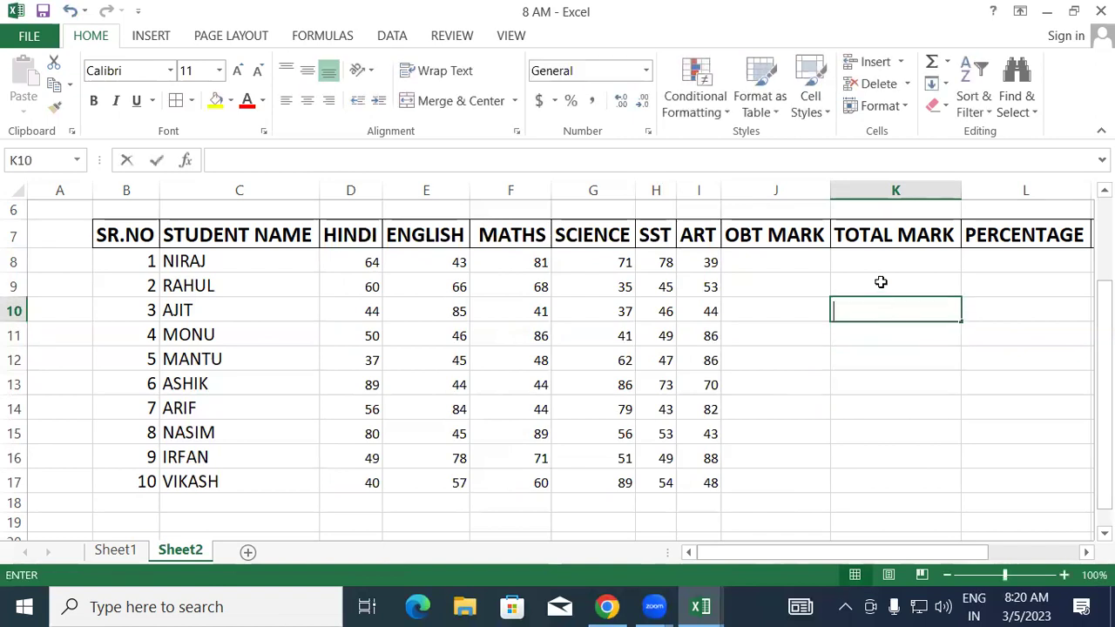
left_click(880, 284)
left_click(873, 309)
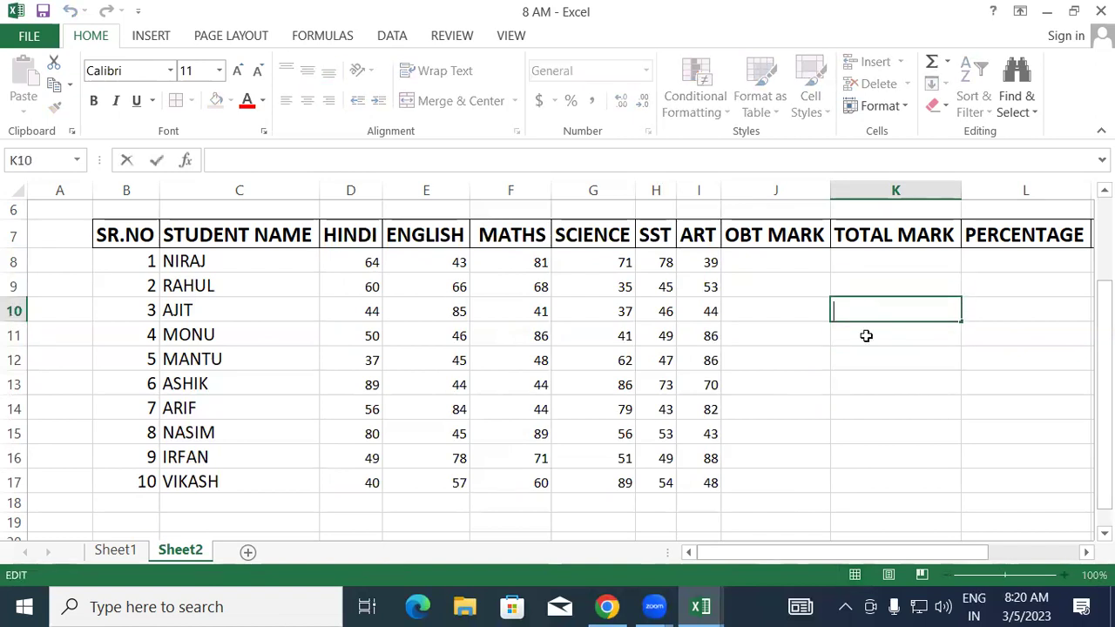
double_click(865, 336)
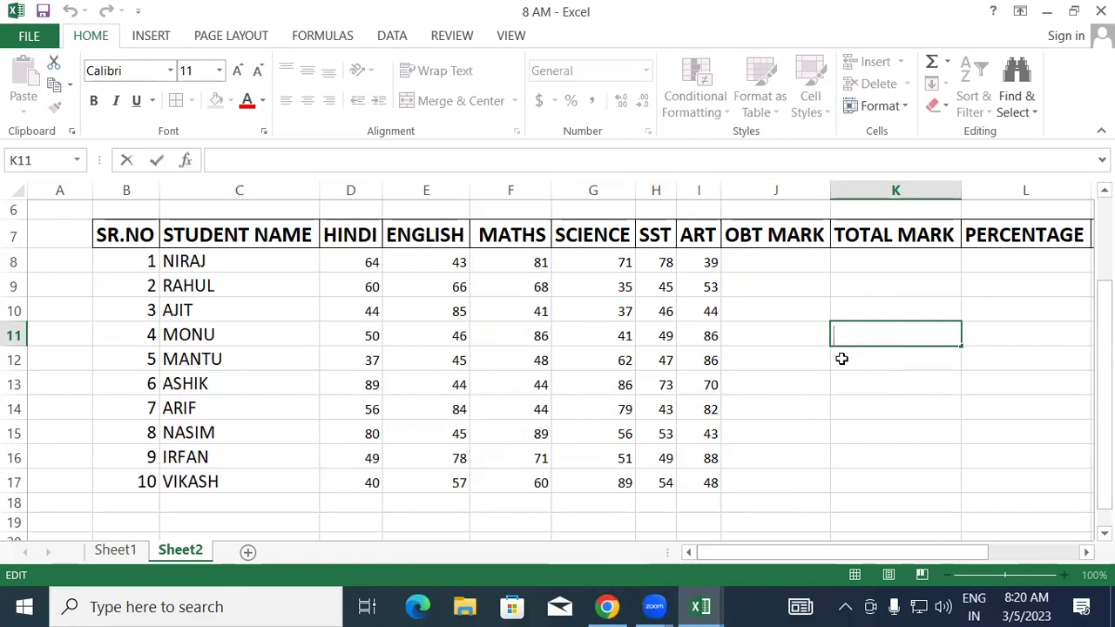
Increase the font size of the marks in D8:I17 to 14 and apply All Borders to the student rows B8:I17.
left_click_drag(361, 261, 727, 492)
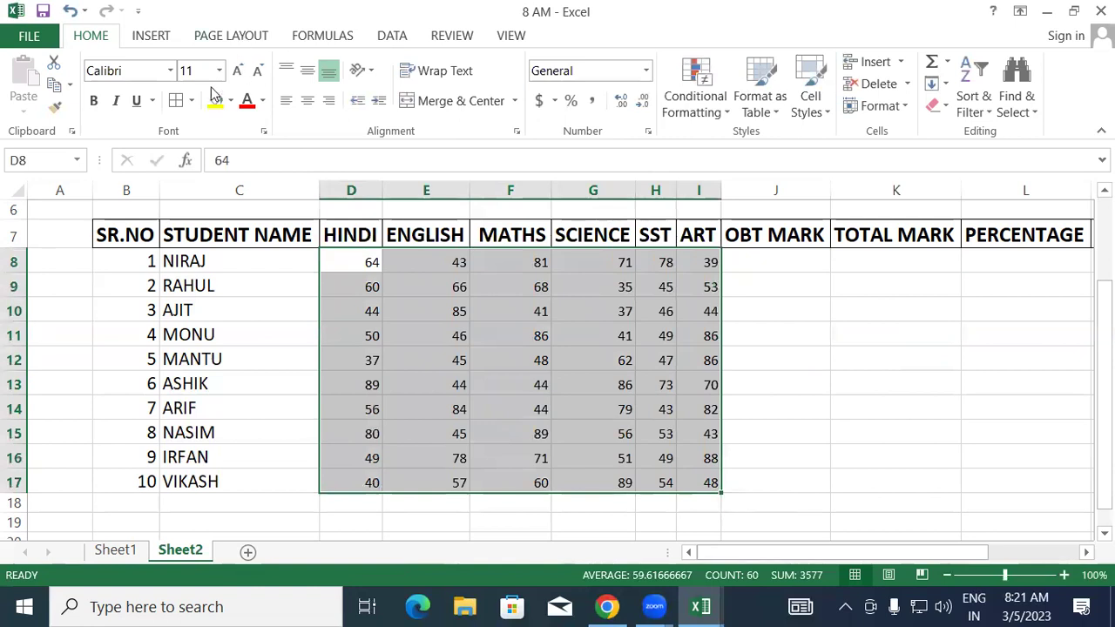
left_click(237, 70)
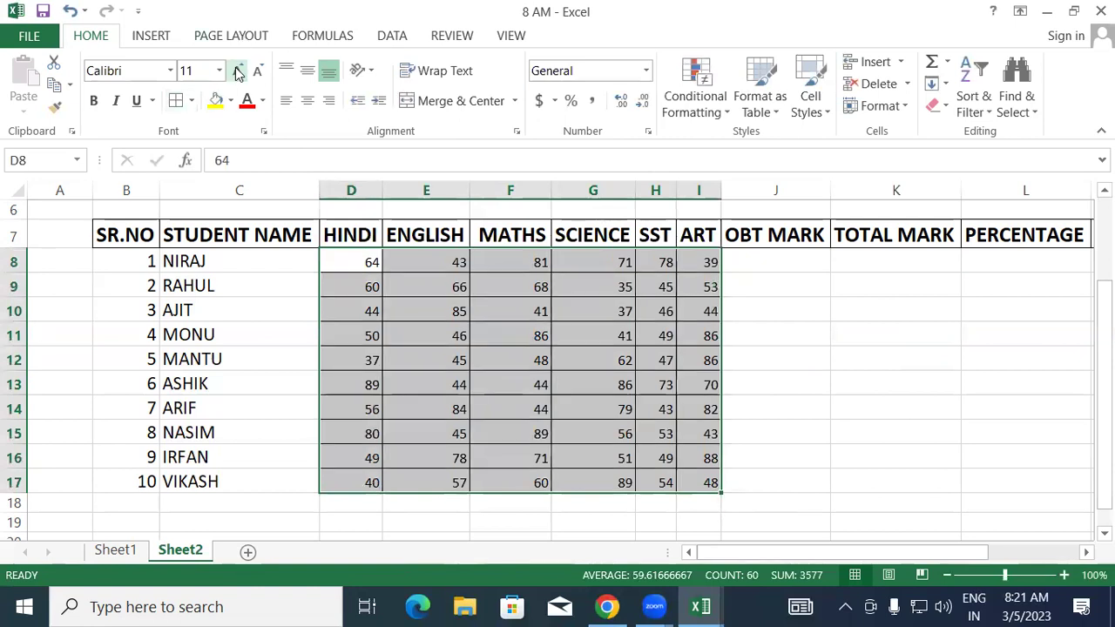
left_click(237, 70)
left_click_drag(142, 260, 493, 482)
left_click(176, 100)
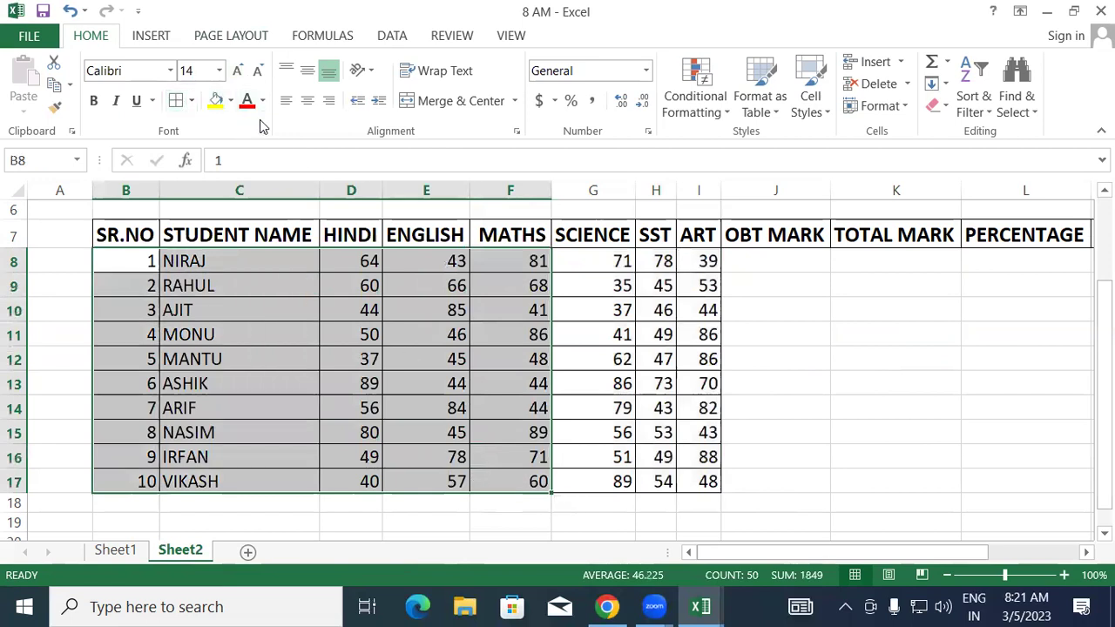
Enter an AutoSum of D8:I8 in the first OBT MARK cell J8 and delete it again.
left_click(806, 263)
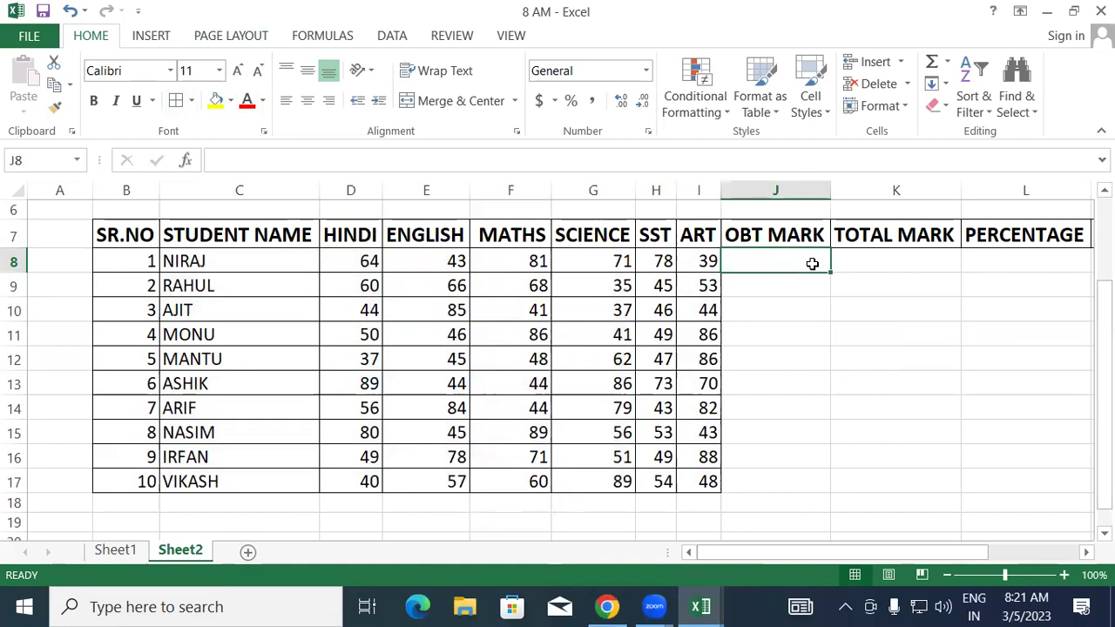
key("alt")
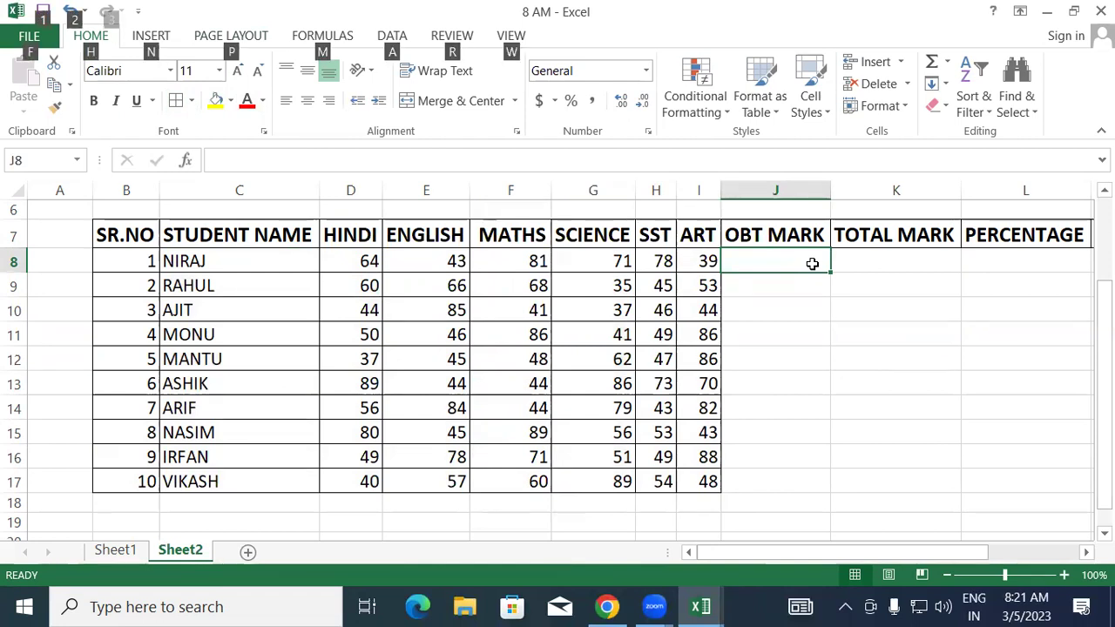
key("alt+equal")
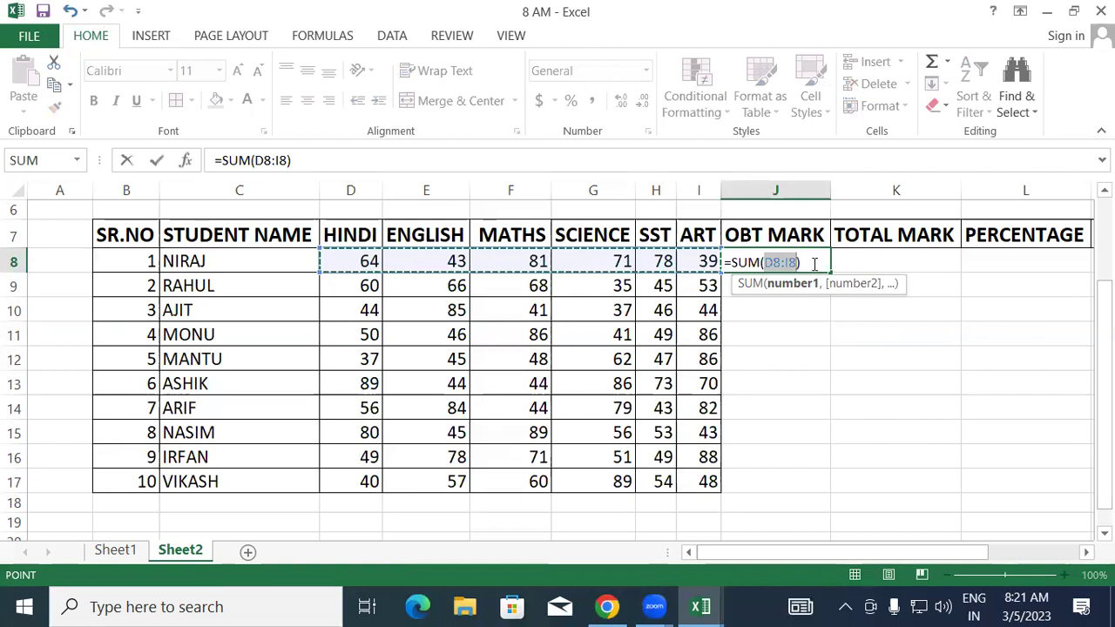
key("Return")
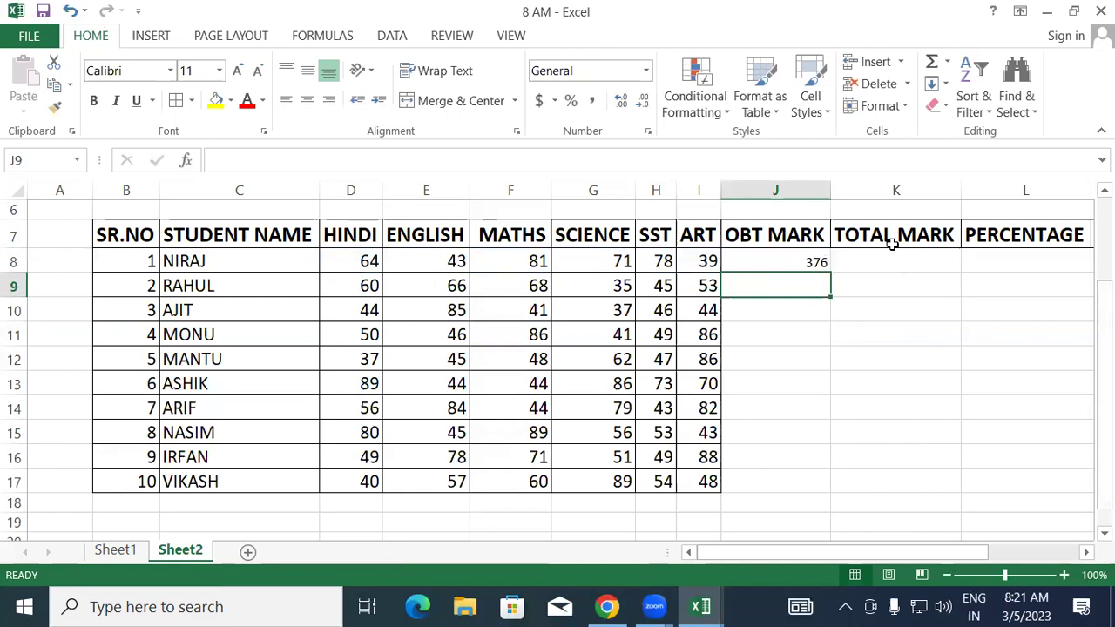
left_click(800, 265)
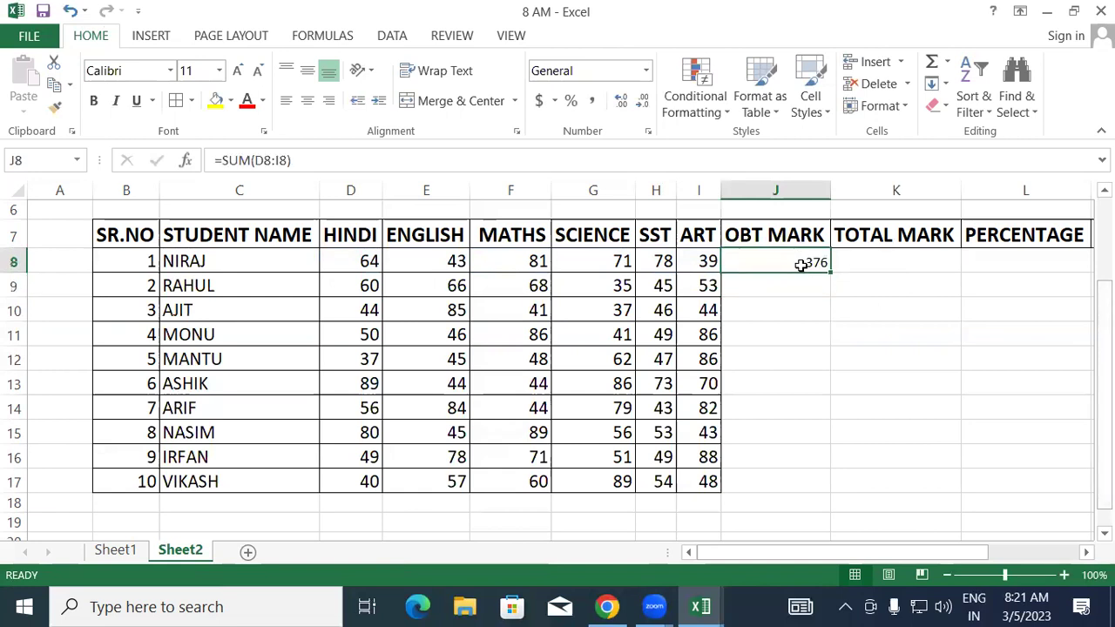
key("Delete")
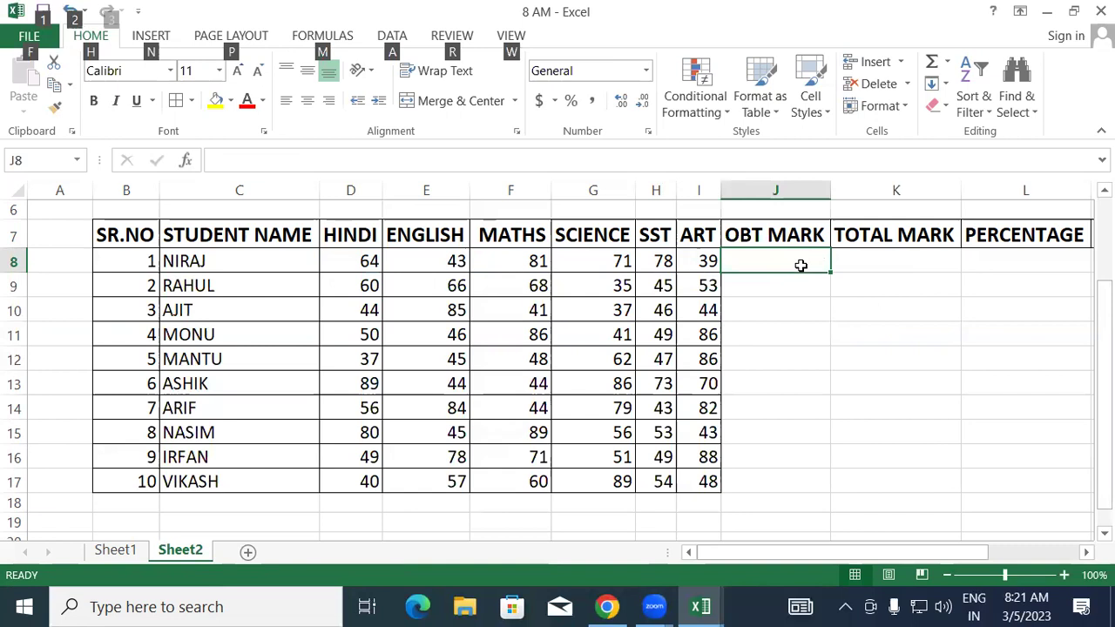
Enter =SUM(D8:I8) in J8 with AutoSum, fill it down the OBT MARK column and increase its font size to 14.
key("alt+equal")
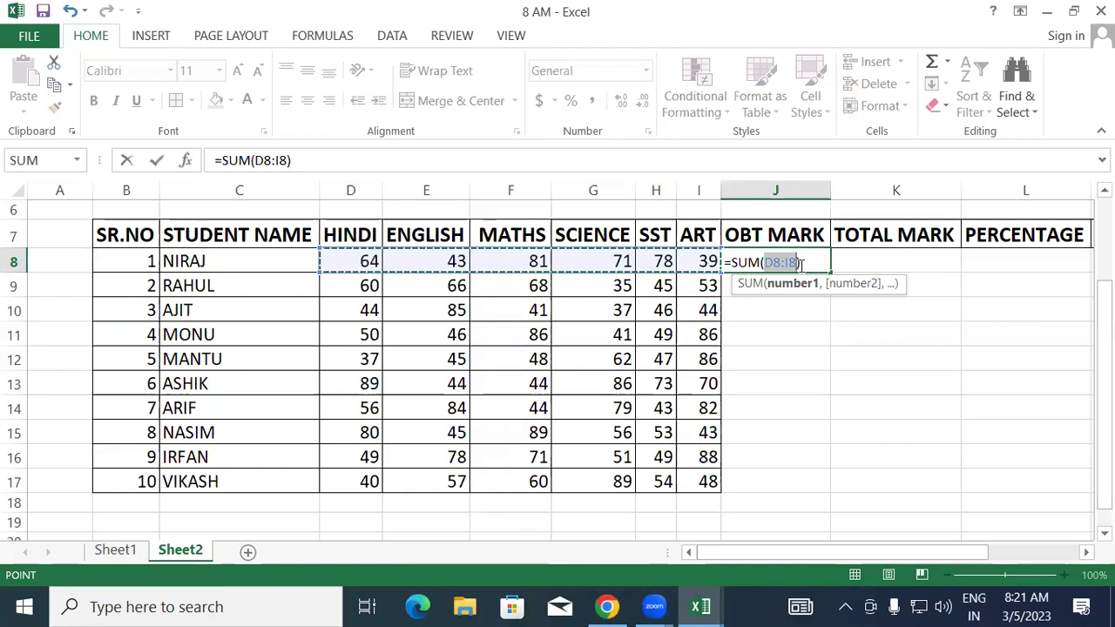
key("ctrl+Return")
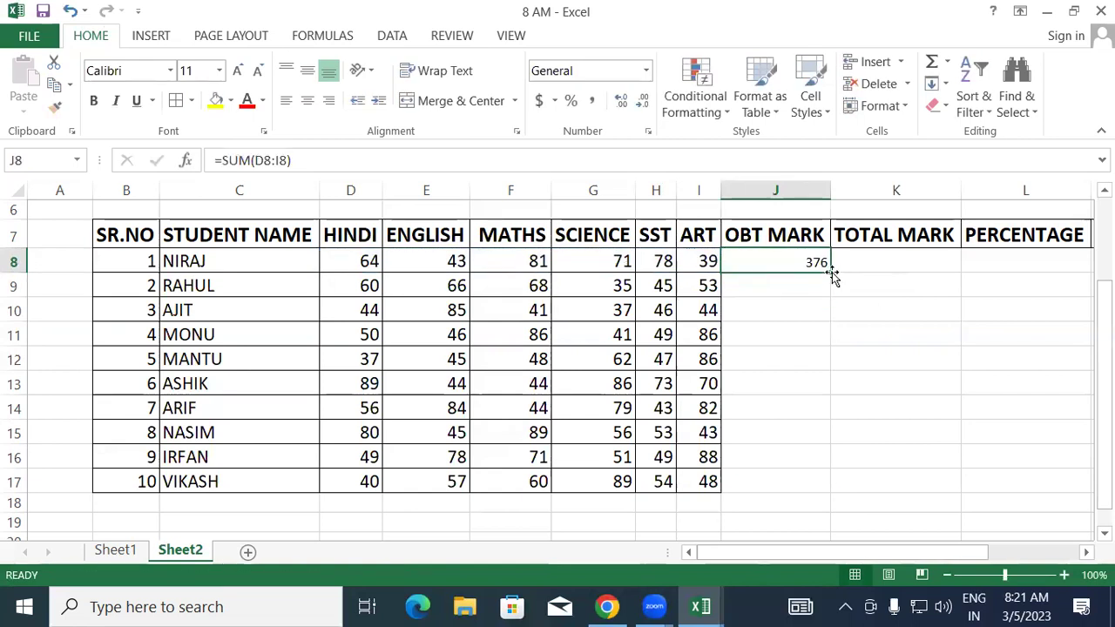
double_click(832, 272)
left_click(235, 75)
left_click(233, 73)
Enter 600 in the first TOTAL MARK cell K8 and copy it down to K17.
left_click(882, 258)
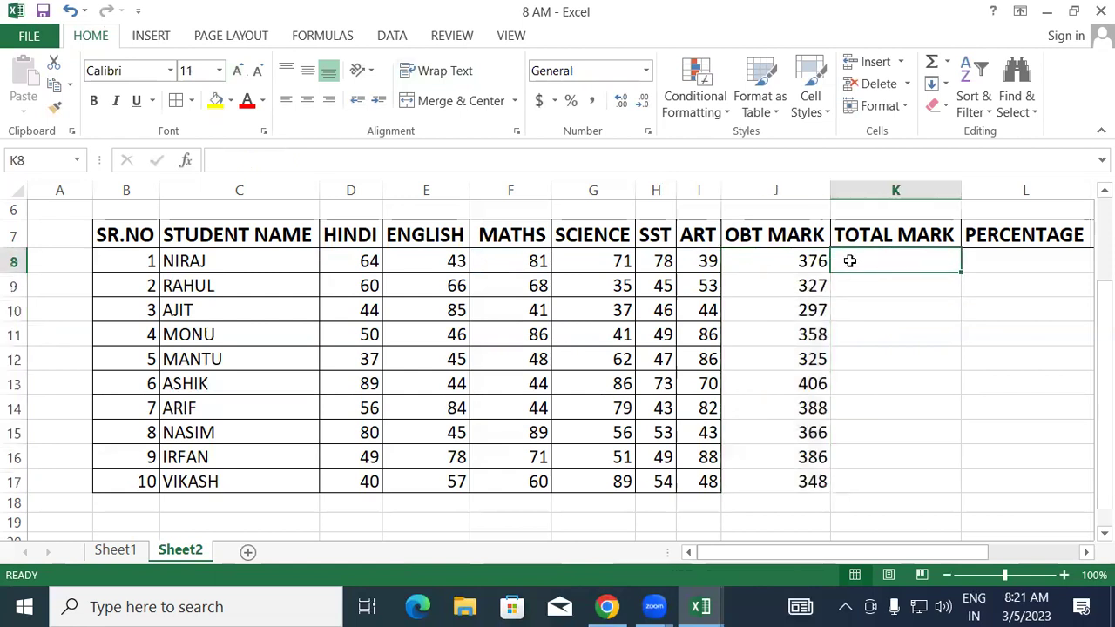
type("600")
key("Return")
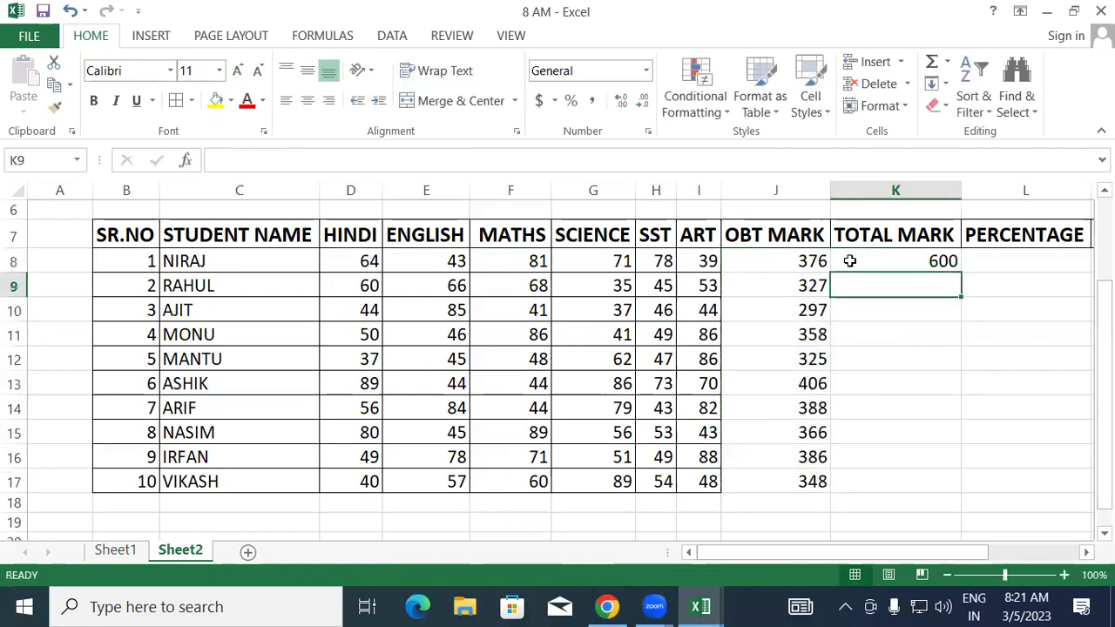
left_click(934, 244)
left_click(940, 260)
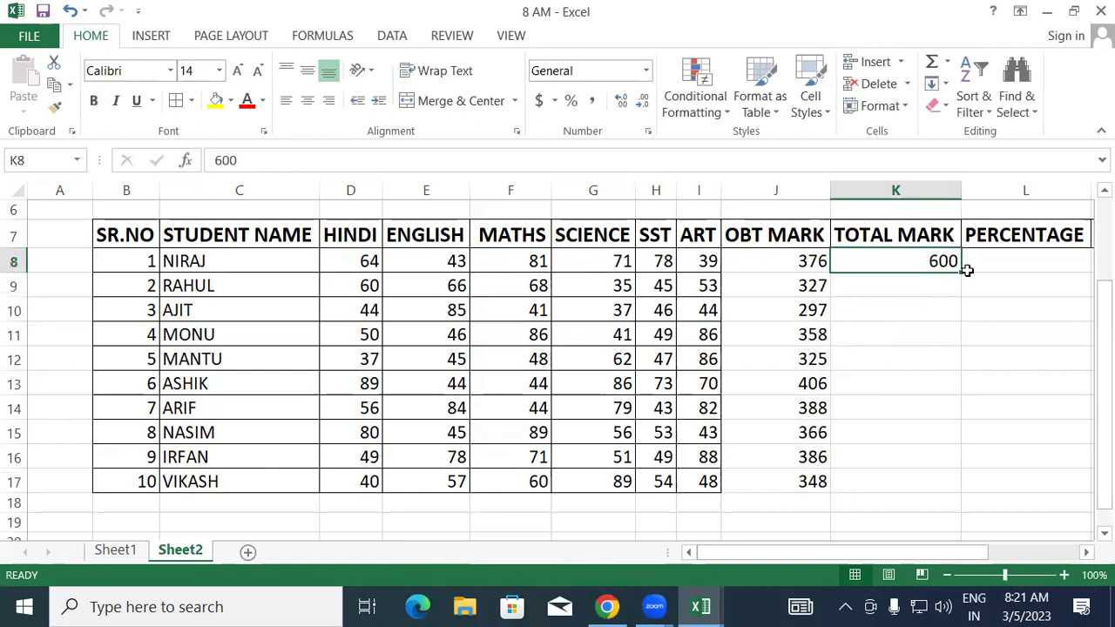
left_click_drag(963, 272, 953, 492)
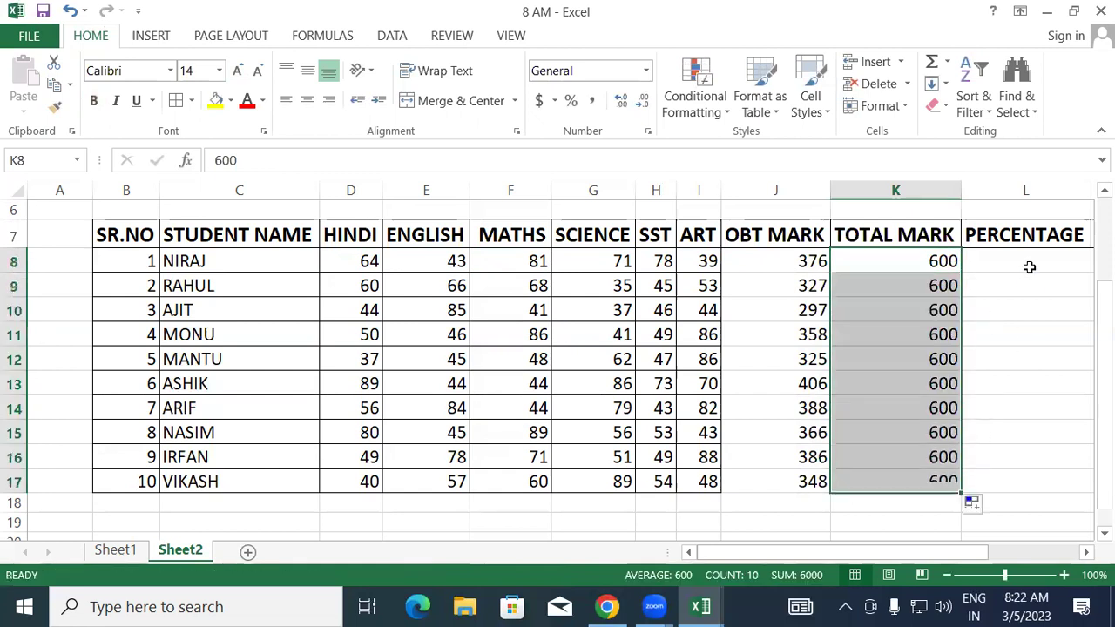
Enter the formula =J8*100/K8 in the first PERCENTAGE cell L8.
left_click(1030, 263)
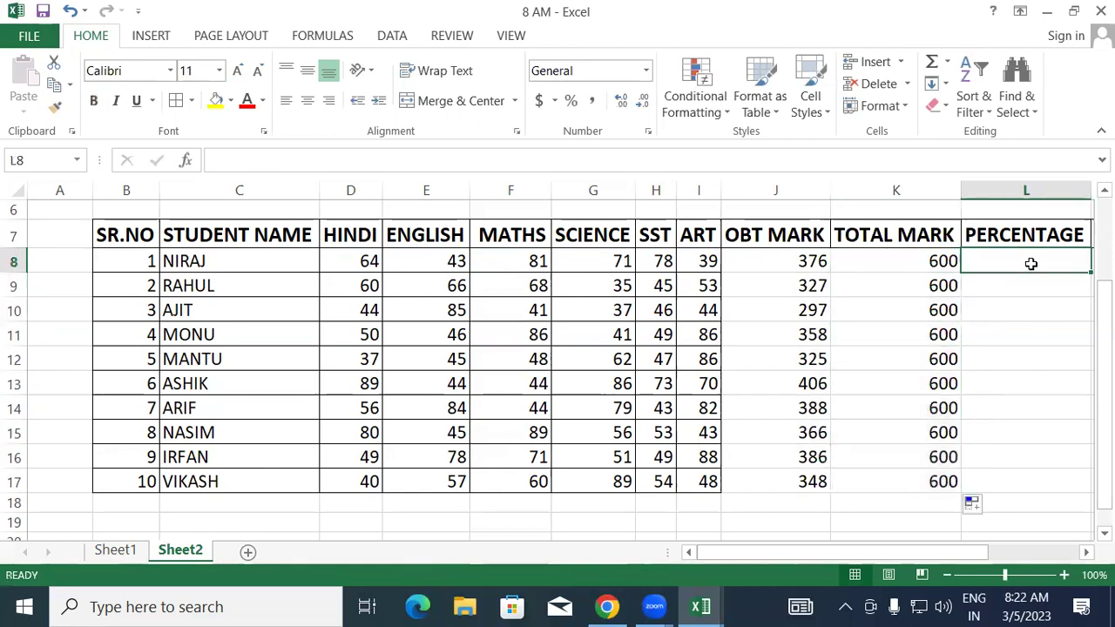
type("=")
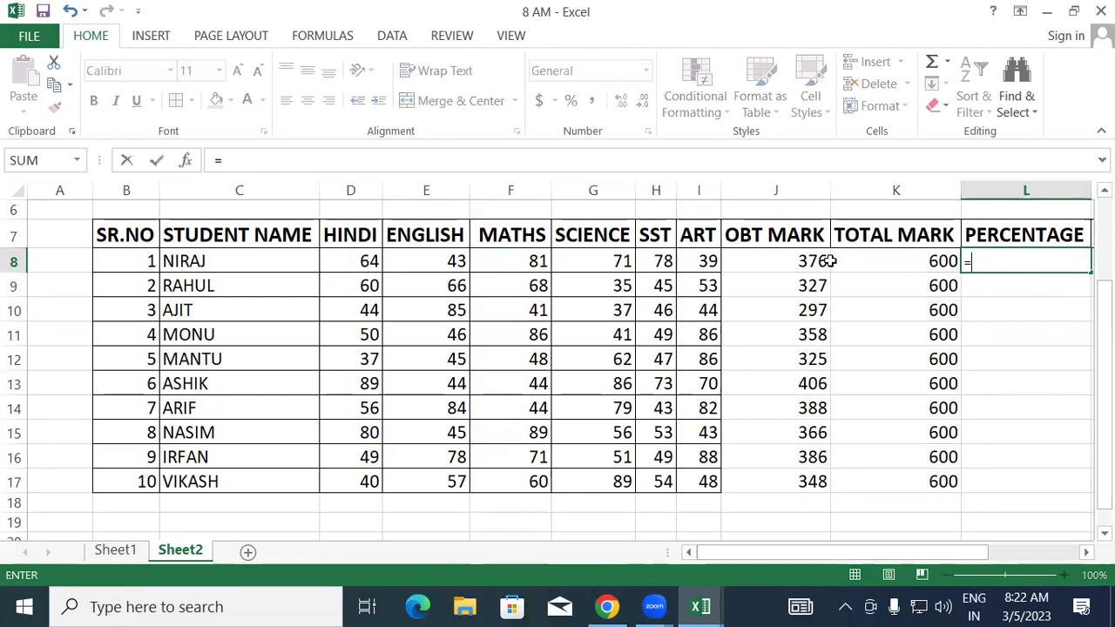
left_click(802, 257)
type("*")
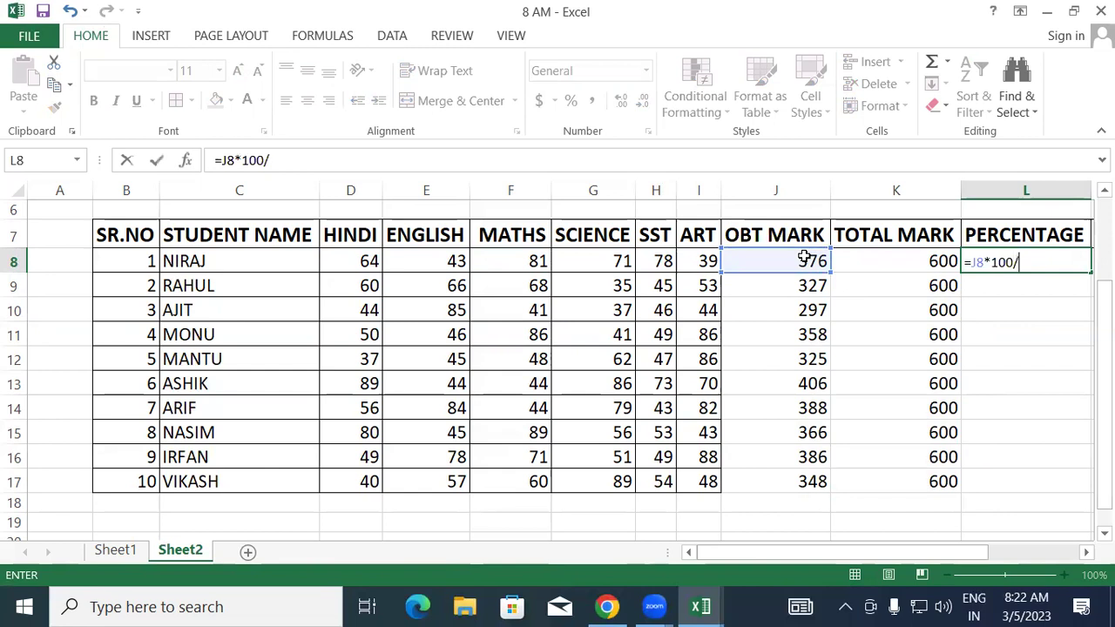
type("100/")
left_click(914, 261)
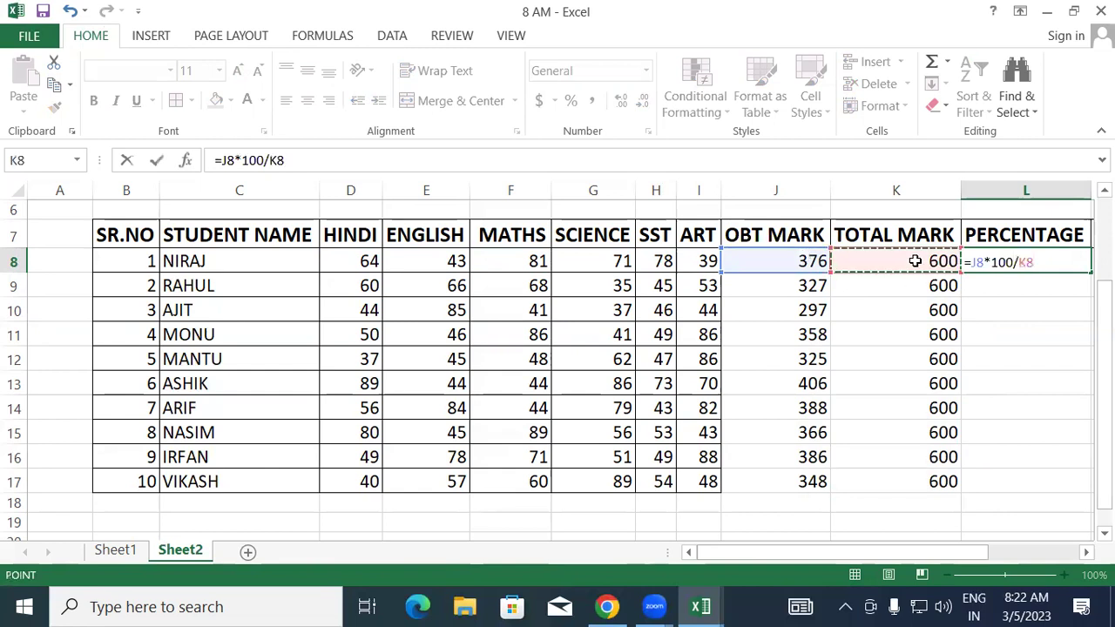
key("Return")
Reduce L8 to two decimal places, fill its formula down to L17 and increase the font size of the percentages to 14.
left_click(997, 260)
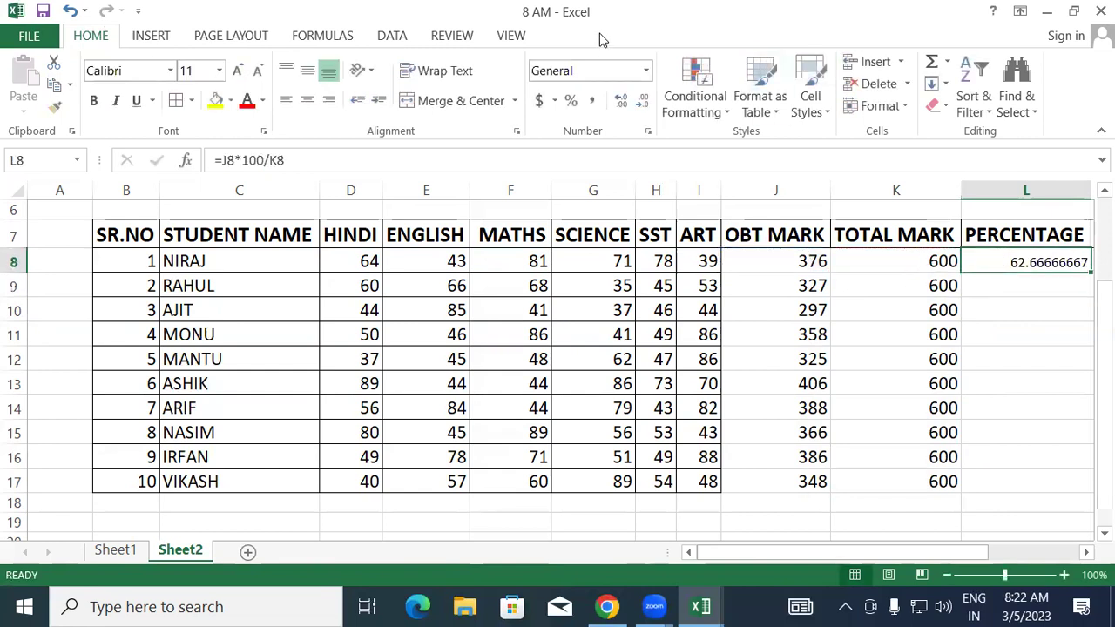
left_click(643, 101)
left_click(643, 101)
left_click(642, 101)
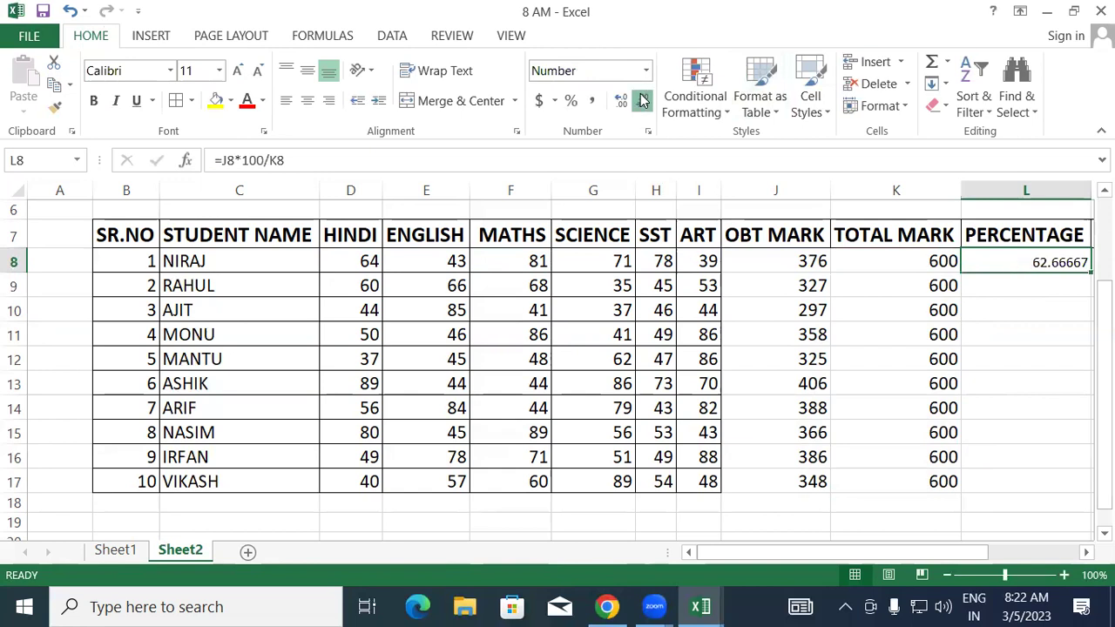
left_click(643, 101)
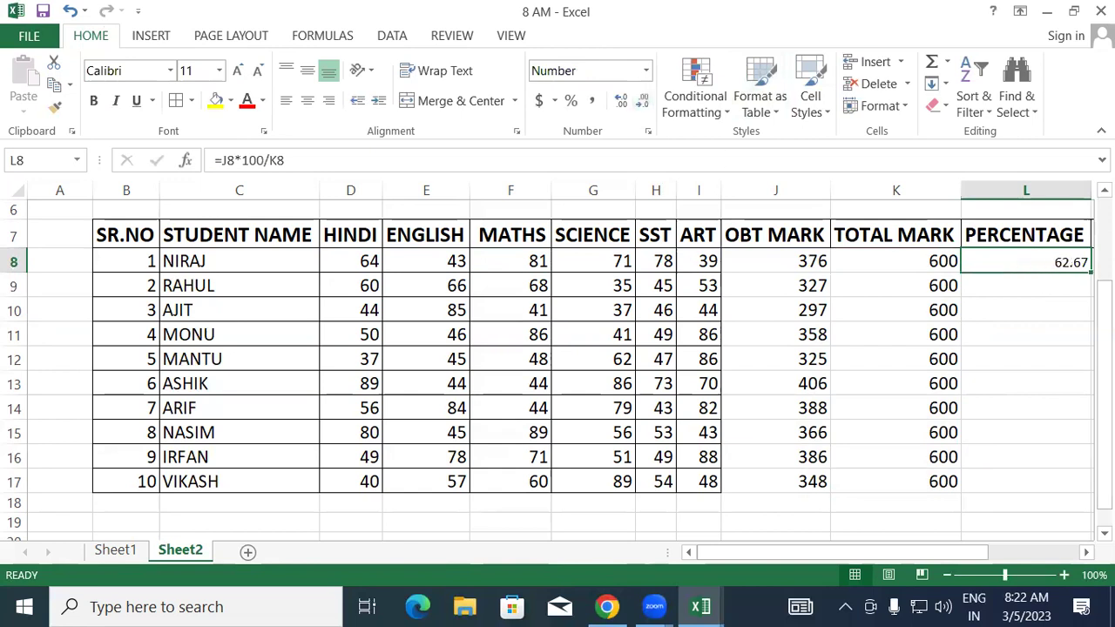
left_click_drag(1089, 272, 1050, 483)
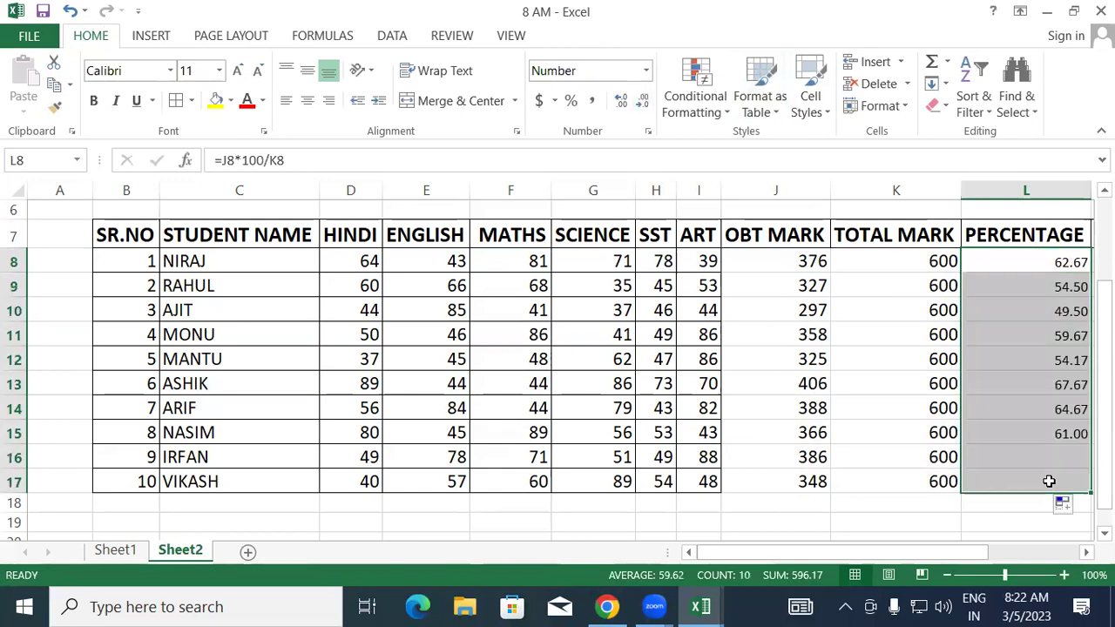
left_click(238, 71)
left_click(239, 70)
left_click(803, 523)
Enter the formula =MIN(D8:I8) in the first MIN cell M8.
left_click_drag(803, 547, 901, 554)
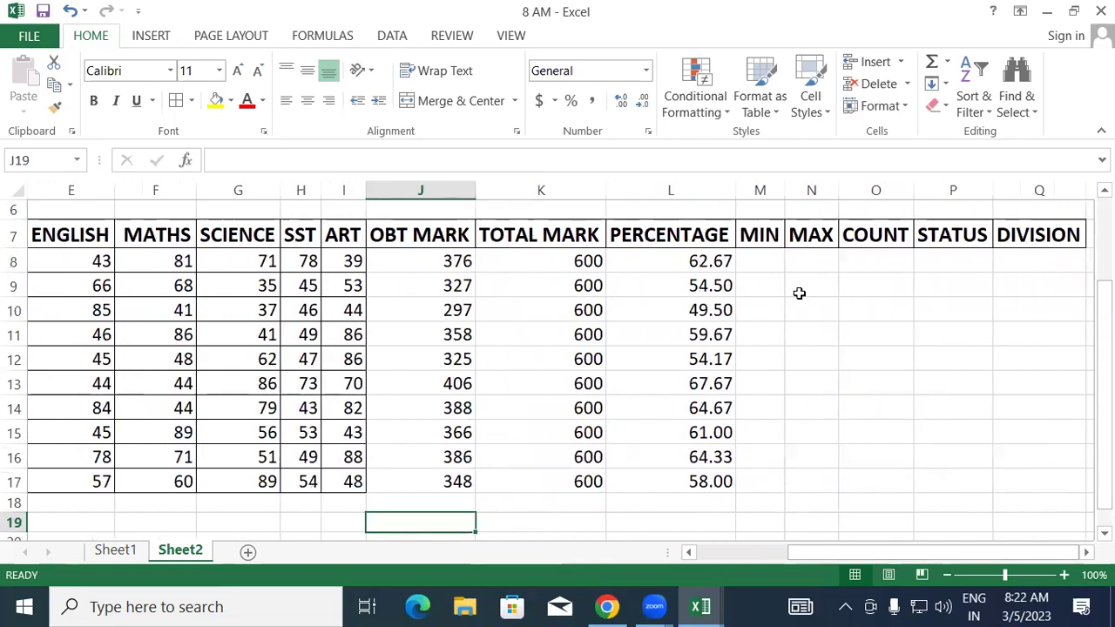
left_click(761, 255)
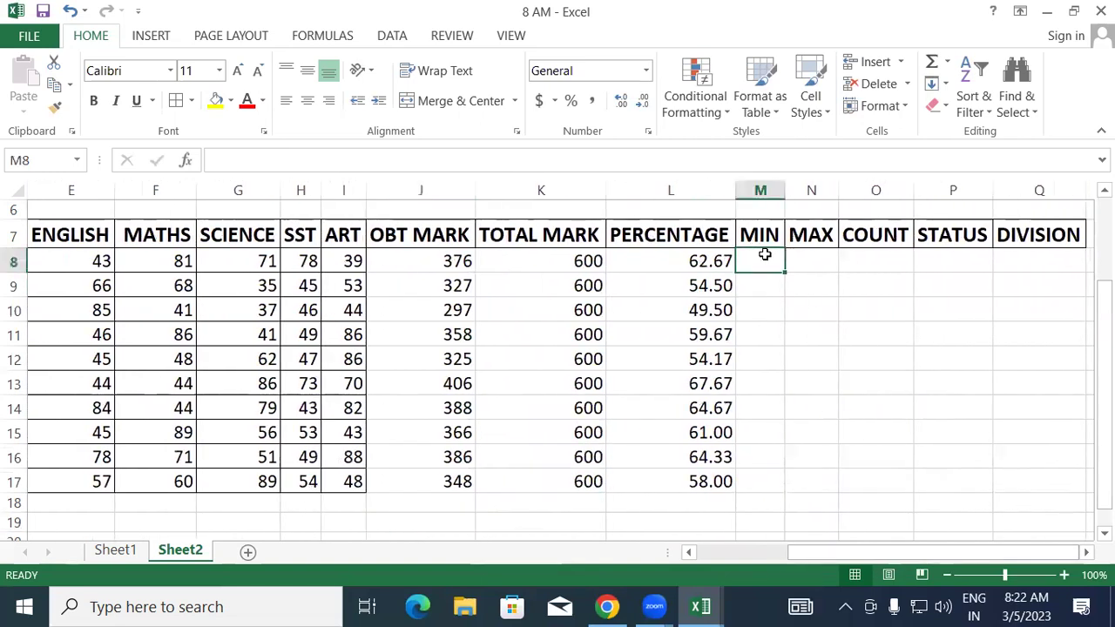
type("=MIN")
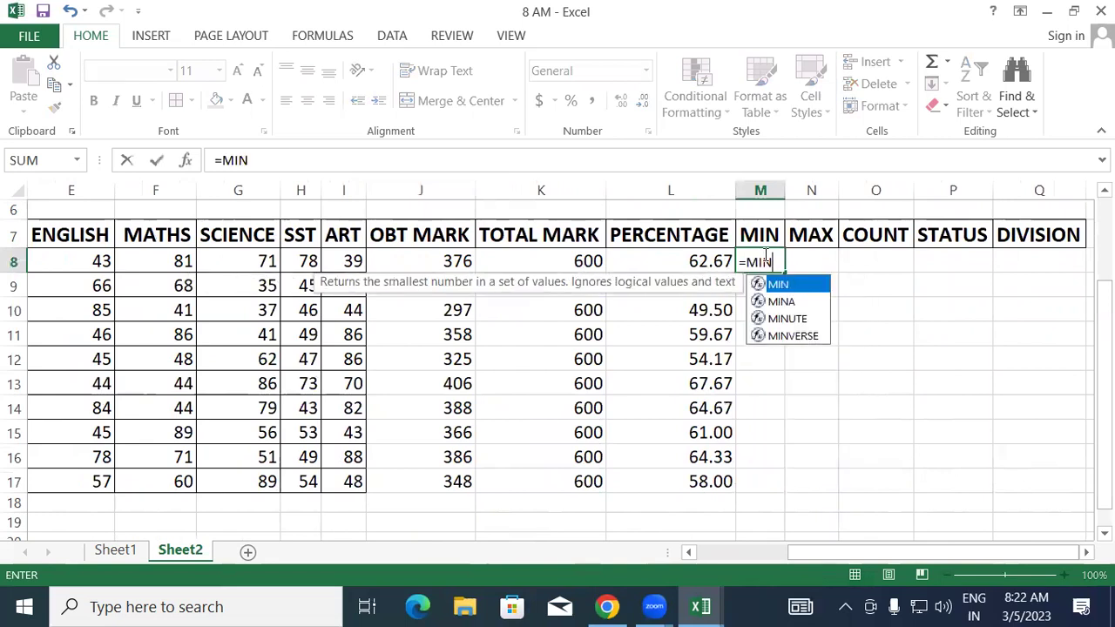
type("(")
left_click_drag(855, 552, 702, 553)
left_click_drag(364, 254, 669, 258)
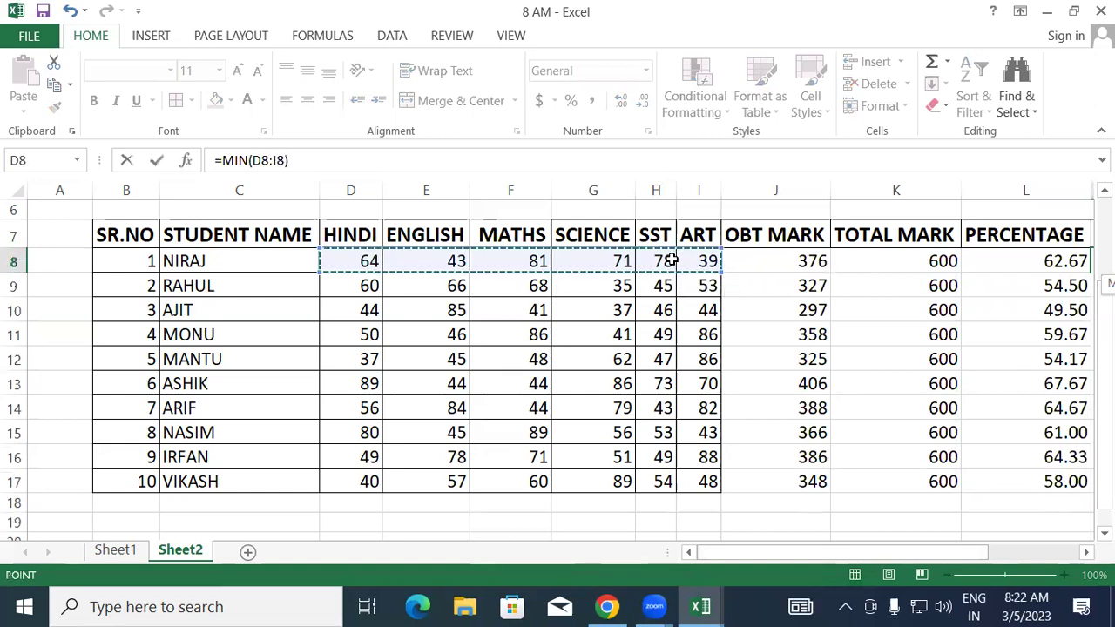
key("Return")
Fill the MIN formula from M8 down to M17 and increase the font size of the results to 14.
left_click(1040, 255)
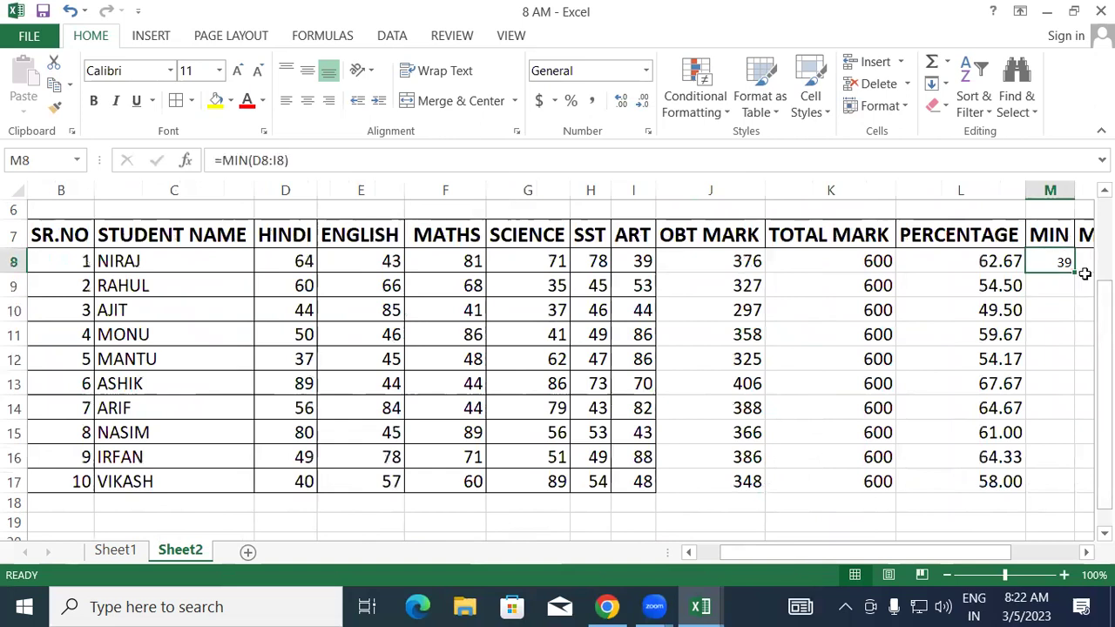
double_click(1075, 273)
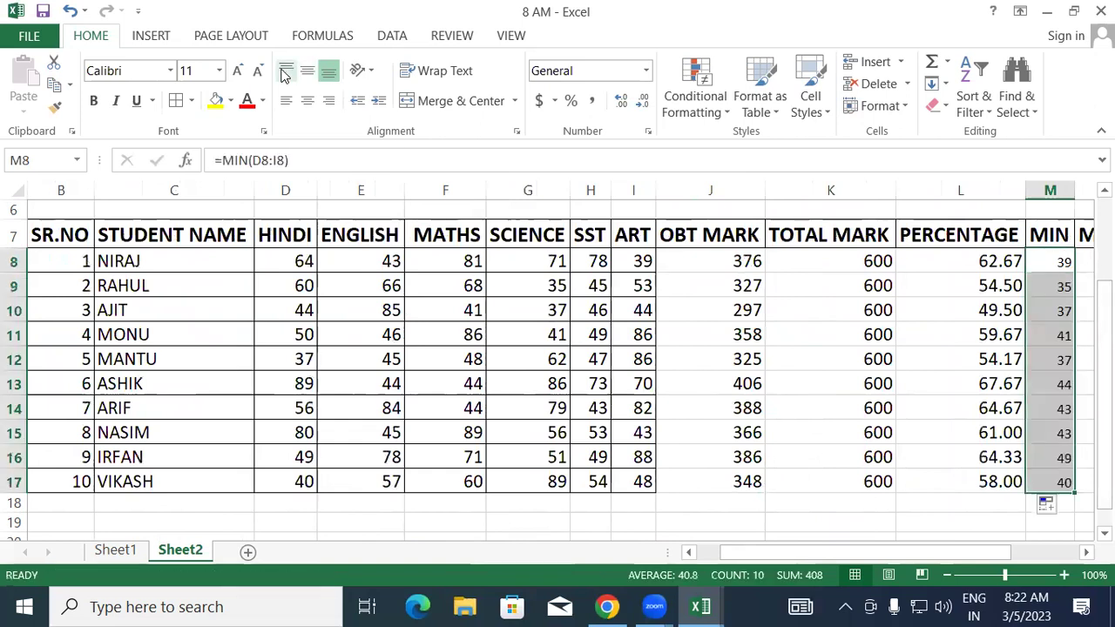
left_click(235, 73)
left_click(235, 73)
Enter the formula =MAX(D8:I8) in the first MAX cell N8.
left_click_drag(941, 552, 971, 549)
left_click(870, 257)
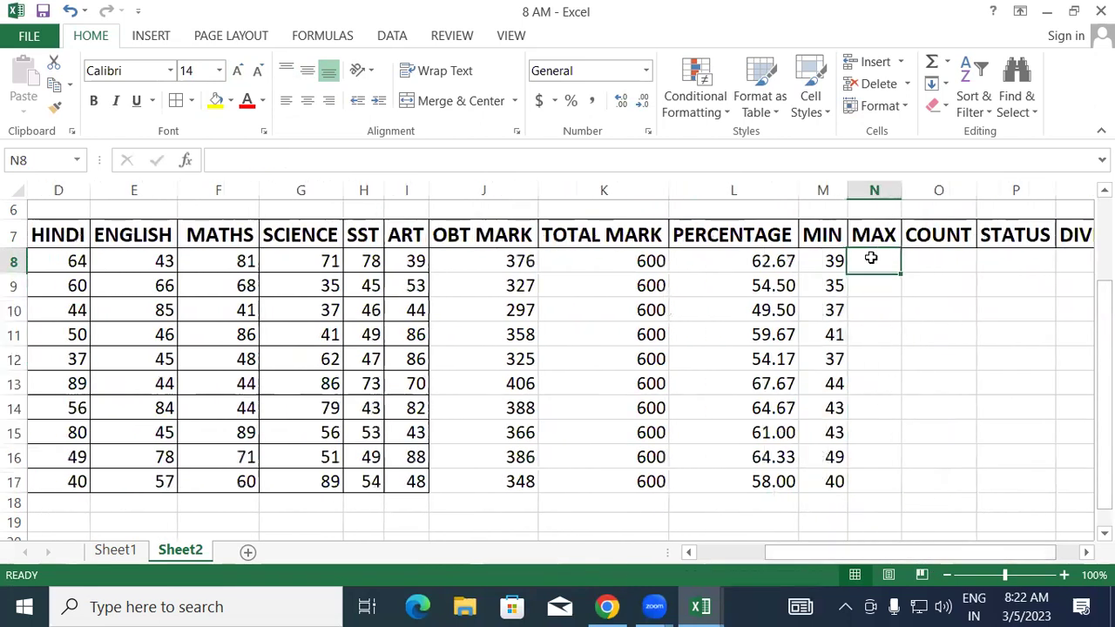
type("=MAX(")
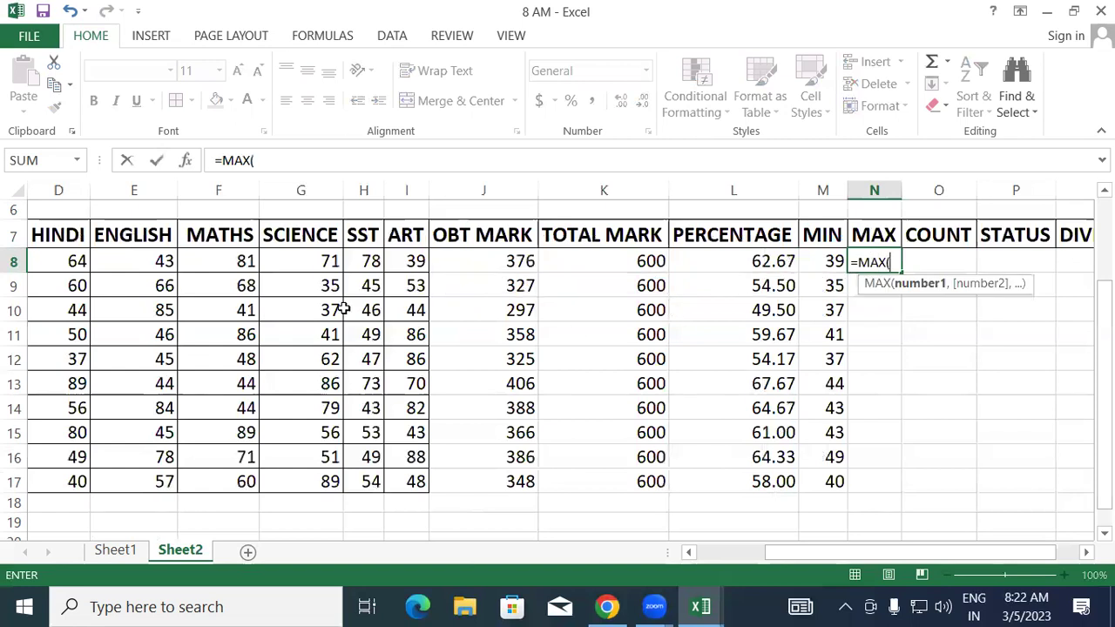
left_click_drag(788, 551, 692, 251)
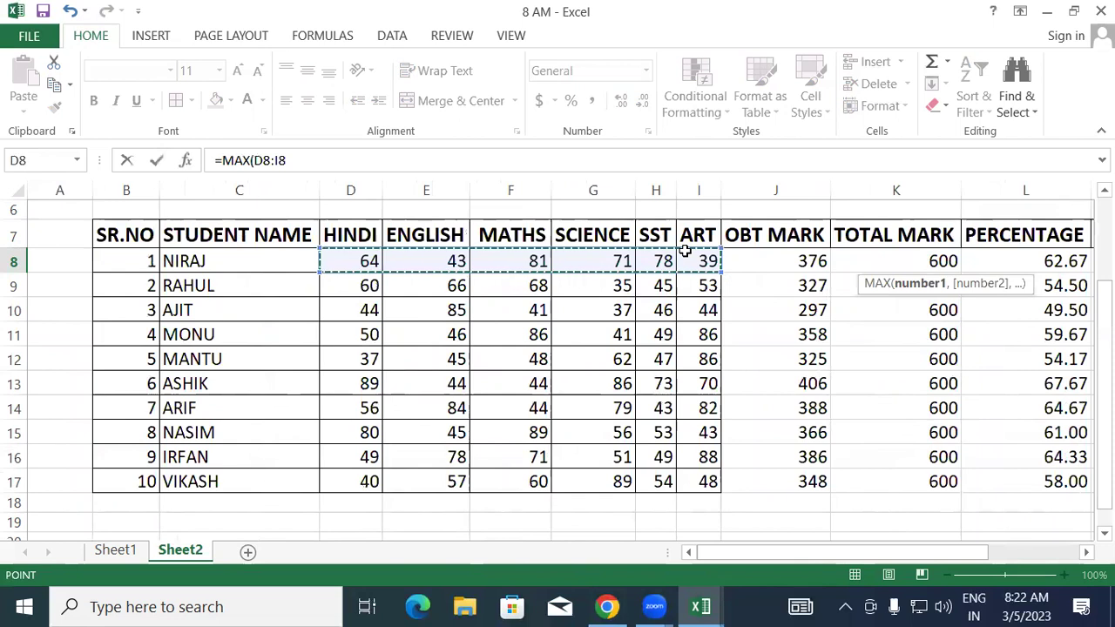
type(")")
key("Return")
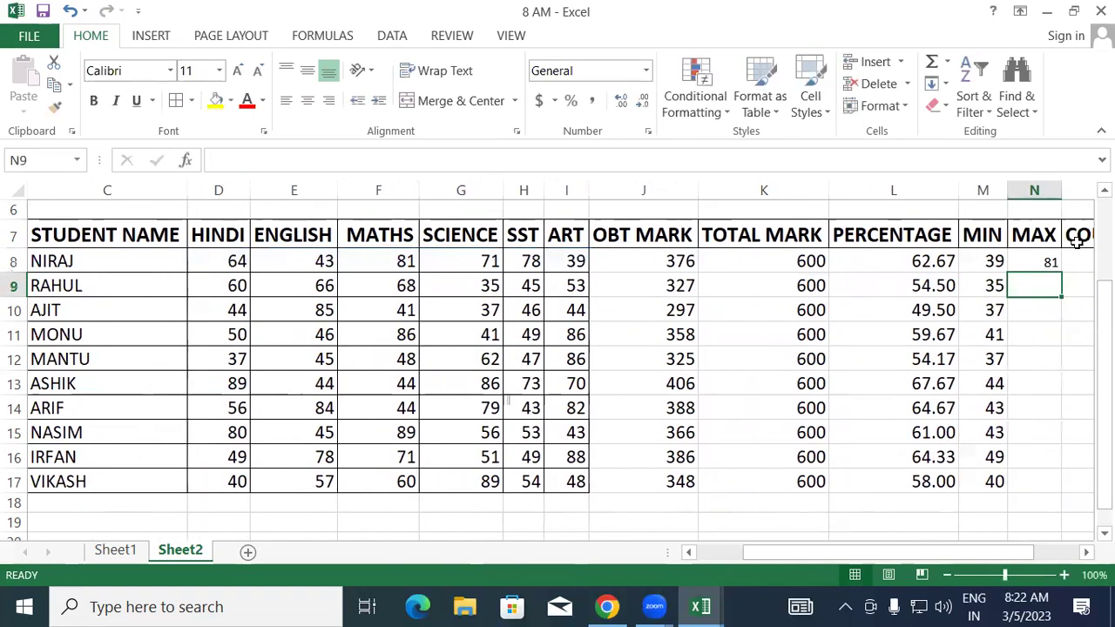
Fill the MAX formula from N8 down to N17 and increase the font size of the results to 14.
left_click(1054, 256)
double_click(1060, 272)
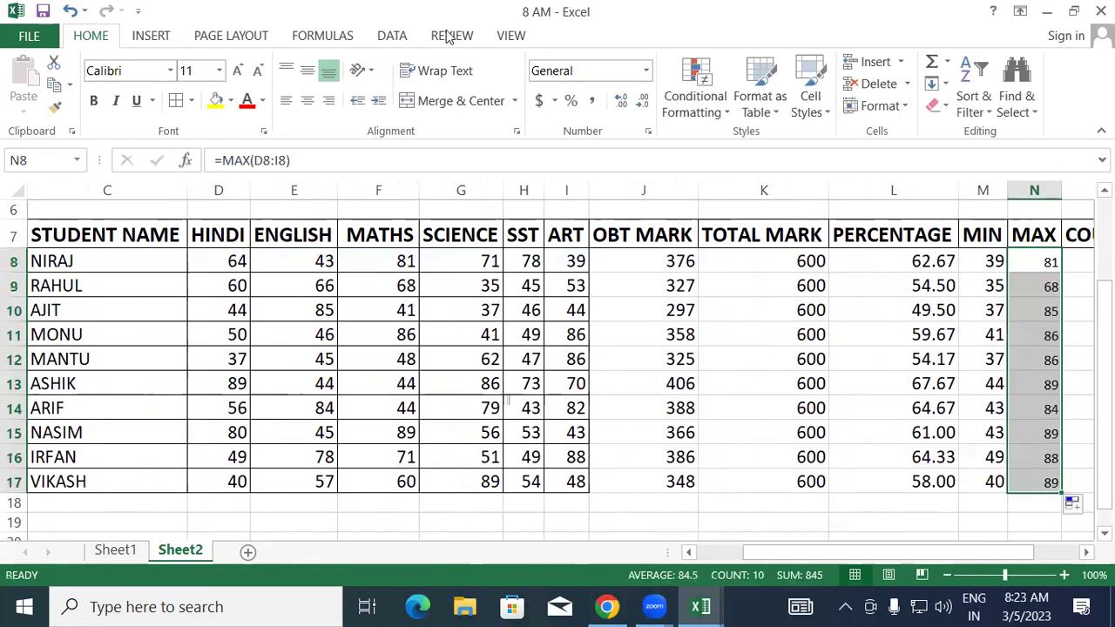
left_click(237, 70)
left_click(237, 70)
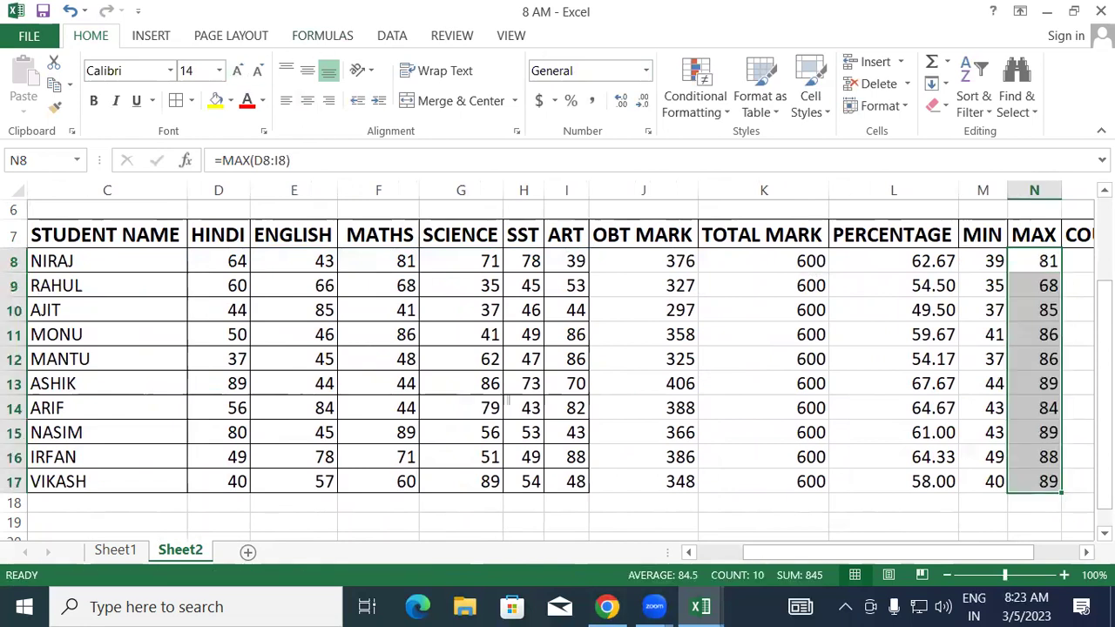
Select the first COUNT cell O8 and handwrite the annotations IF and countif over the empty COUNT and STATUS cells.
left_click_drag(973, 552, 1023, 551)
left_click(878, 260)
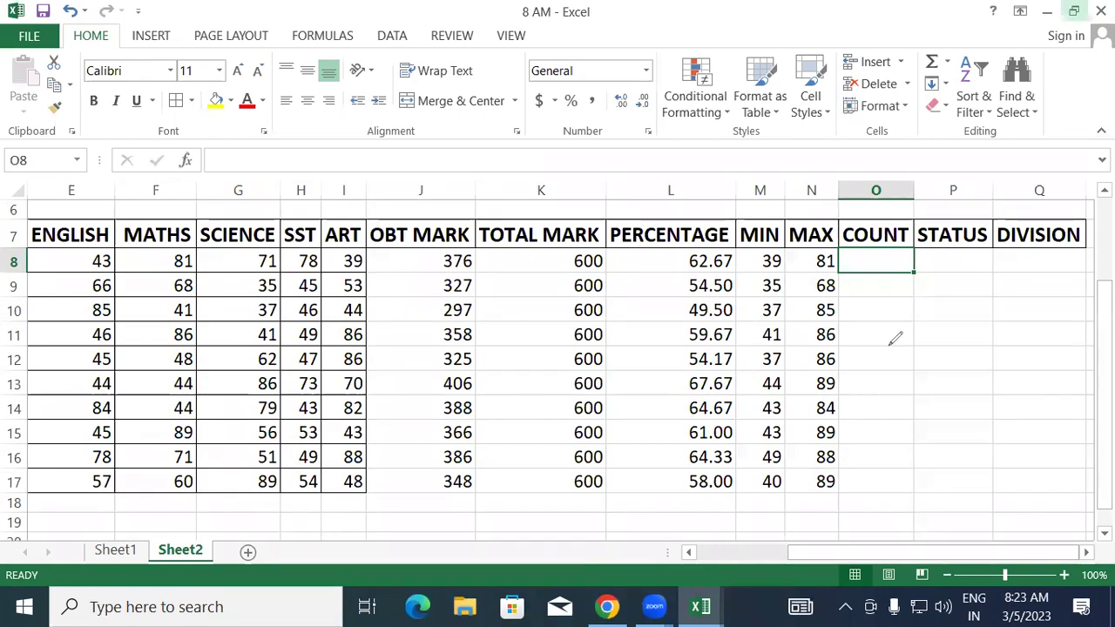
left_click_drag(872, 324, 904, 317)
left_click_drag(886, 321, 890, 353)
left_click_drag(877, 357, 916, 347)
mouse_move(937, 306)
left_mouse_down()
mouse_move(943, 350)
mouse_move(958, 292)
left_mouse_up()
left_click_drag(933, 329, 958, 322)
mouse_move(878, 411)
left_mouse_down()
mouse_move(888, 436)
mouse_move(900, 415)
mouse_move(951, 393)
left_mouse_up()
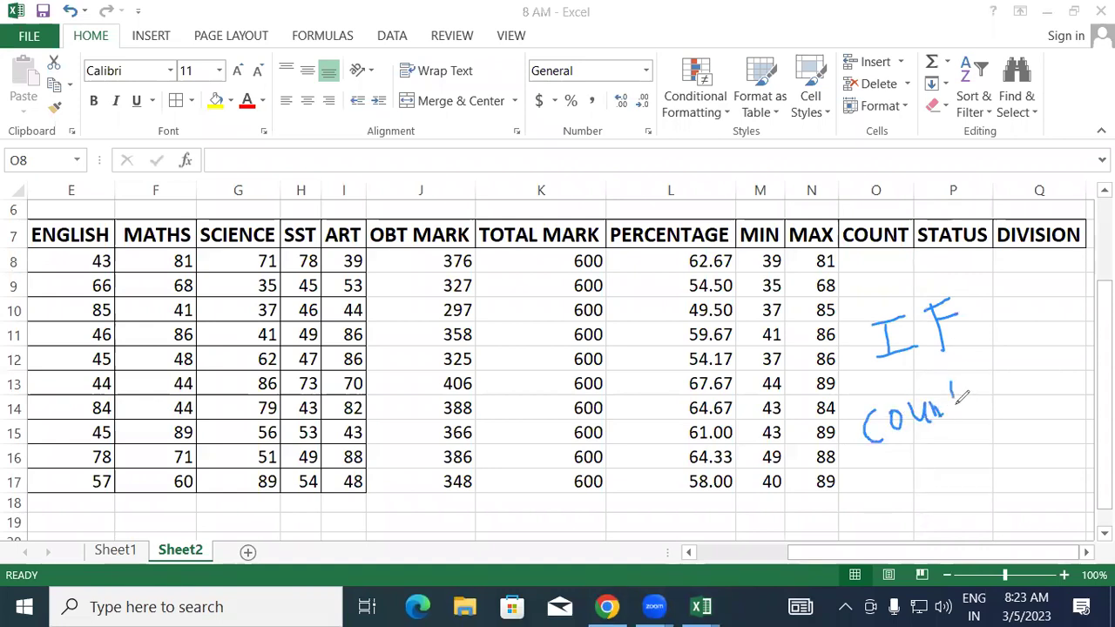
left_click(961, 381)
mouse_move(969, 389)
left_mouse_down()
mouse_move(982, 372)
mouse_move(990, 433)
left_mouse_up()
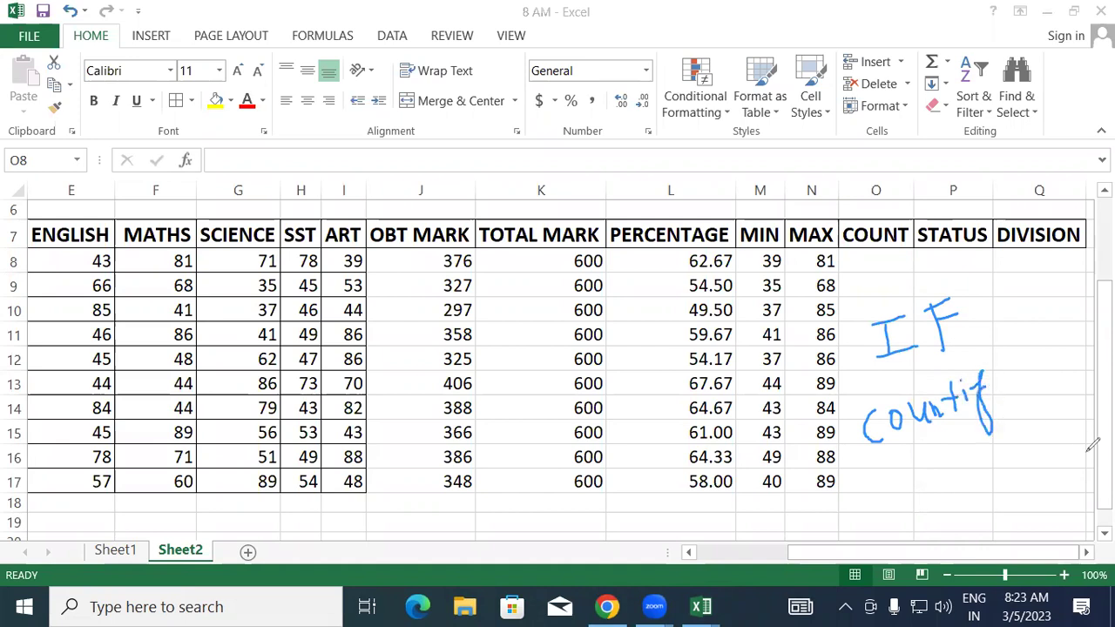
Underline the handwritten IF and countif annotations and erase all the handwriting from the sheet.
left_click_drag(894, 472, 1010, 403)
left_click_drag(847, 372, 963, 338)
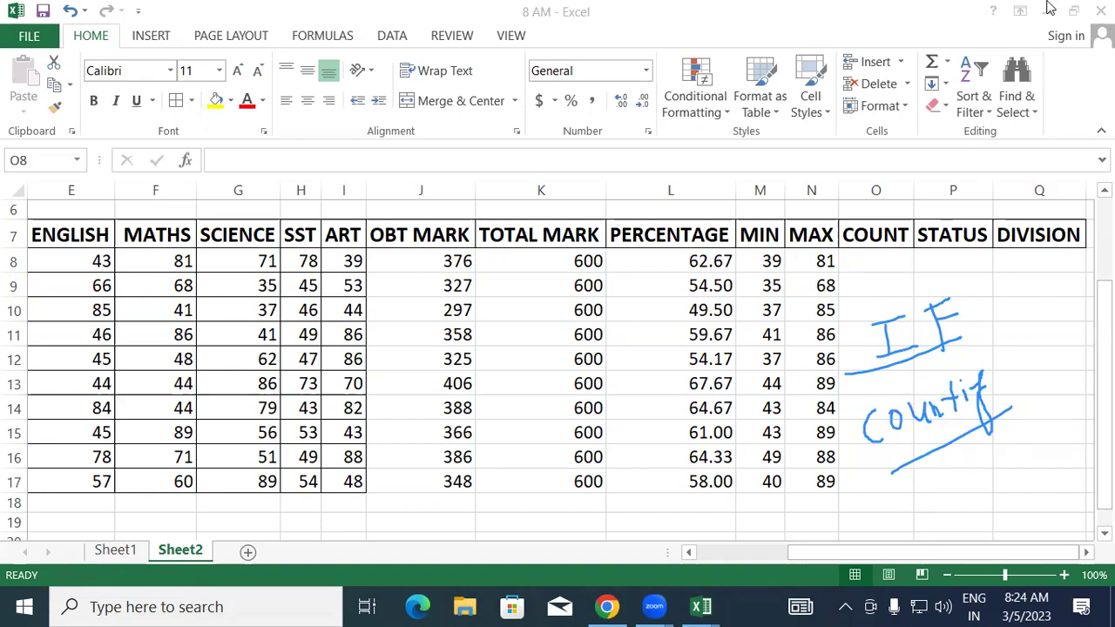
mouse_move(899, 352)
left_mouse_down()
mouse_move(879, 348)
mouse_move(953, 314)
mouse_move(914, 325)
left_mouse_up()
mouse_move(1057, 398)
left_mouse_down()
mouse_move(946, 398)
mouse_move(985, 406)
left_mouse_up()
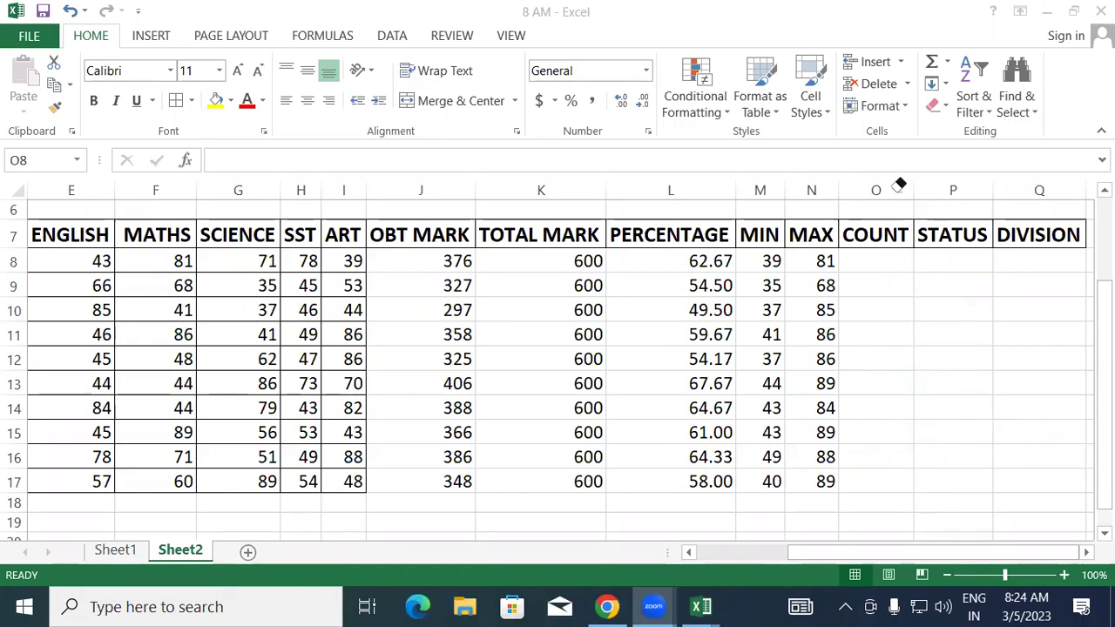
Enter the formula =COUNTIF(D8:I8,"<33") in the first COUNT cell O8.
left_click(879, 257)
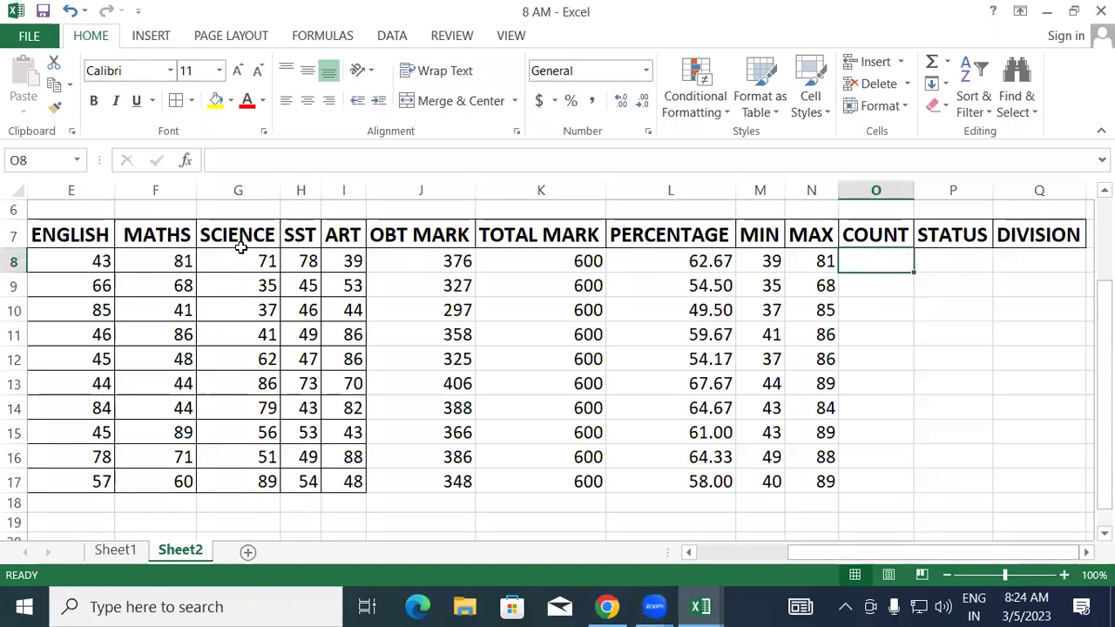
left_click_drag(823, 554, 707, 552)
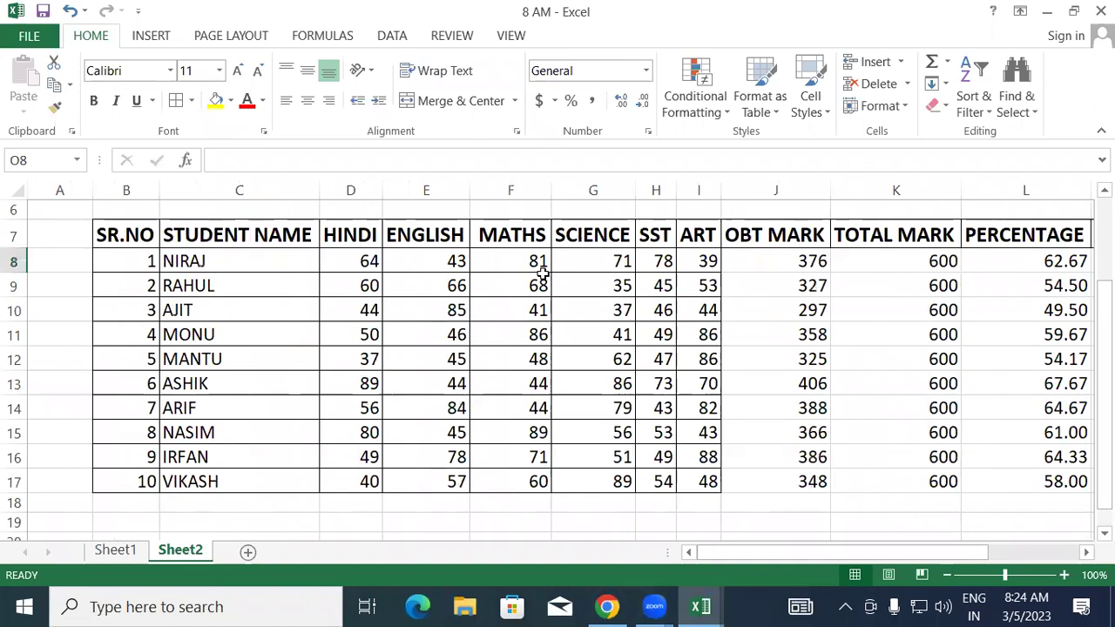
left_click_drag(776, 552, 824, 552)
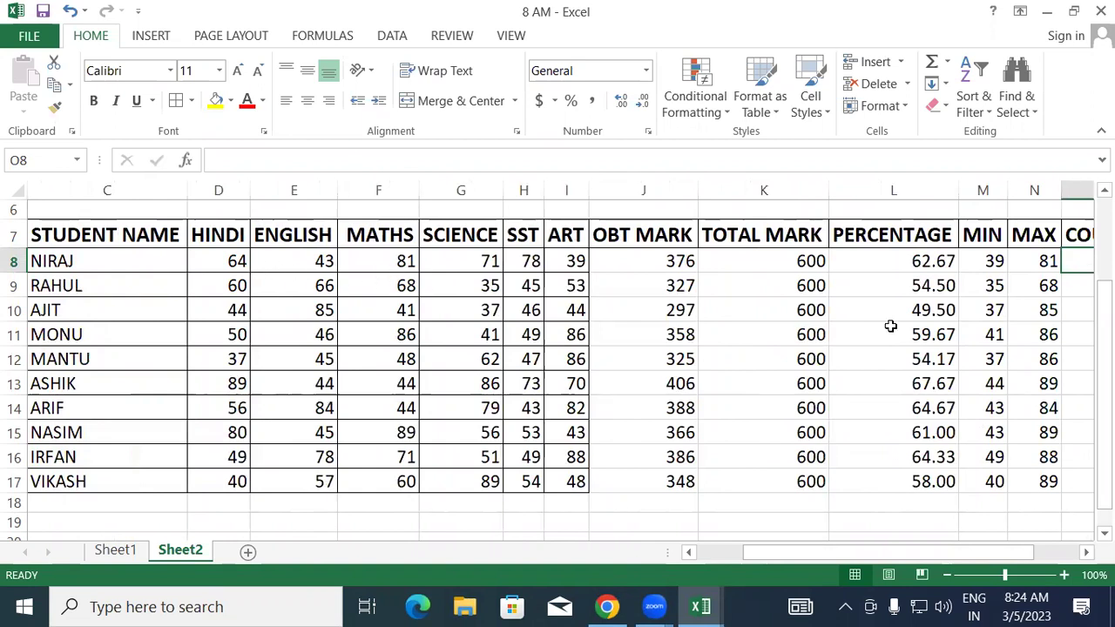
left_click_drag(801, 552, 846, 552)
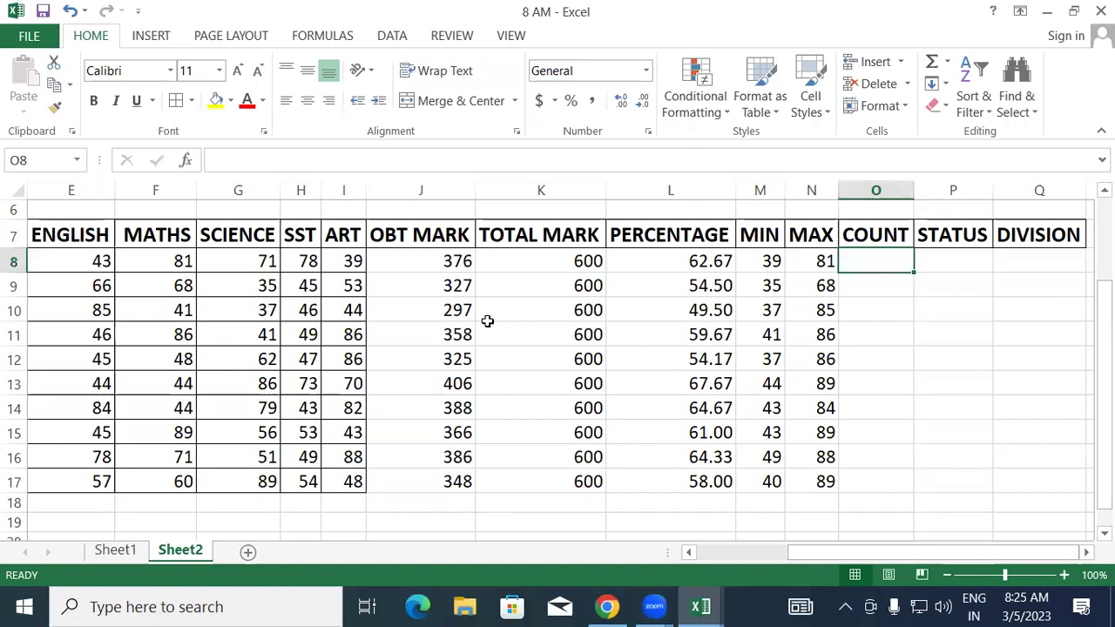
type("=COU")
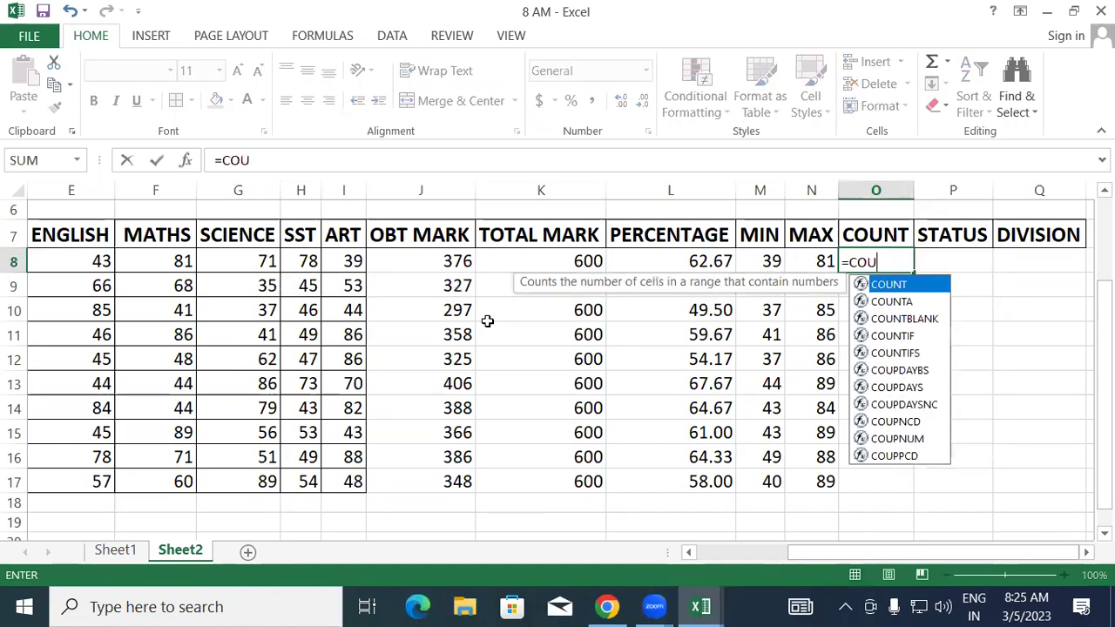
type("NTIF(")
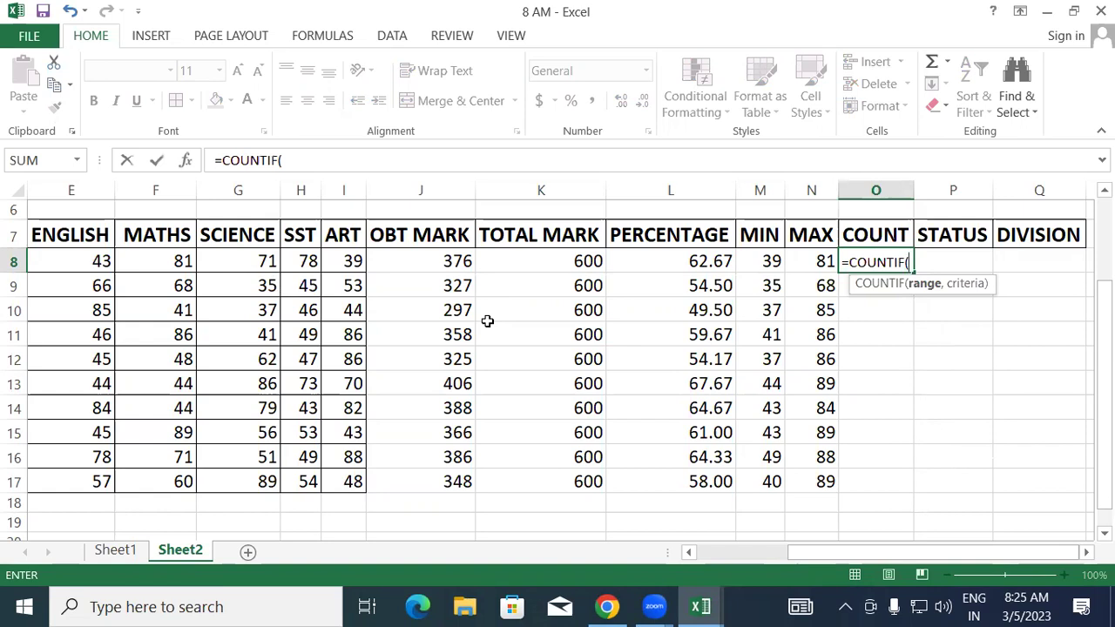
left_click_drag(796, 552, 688, 555)
left_click_drag(360, 261, 701, 263)
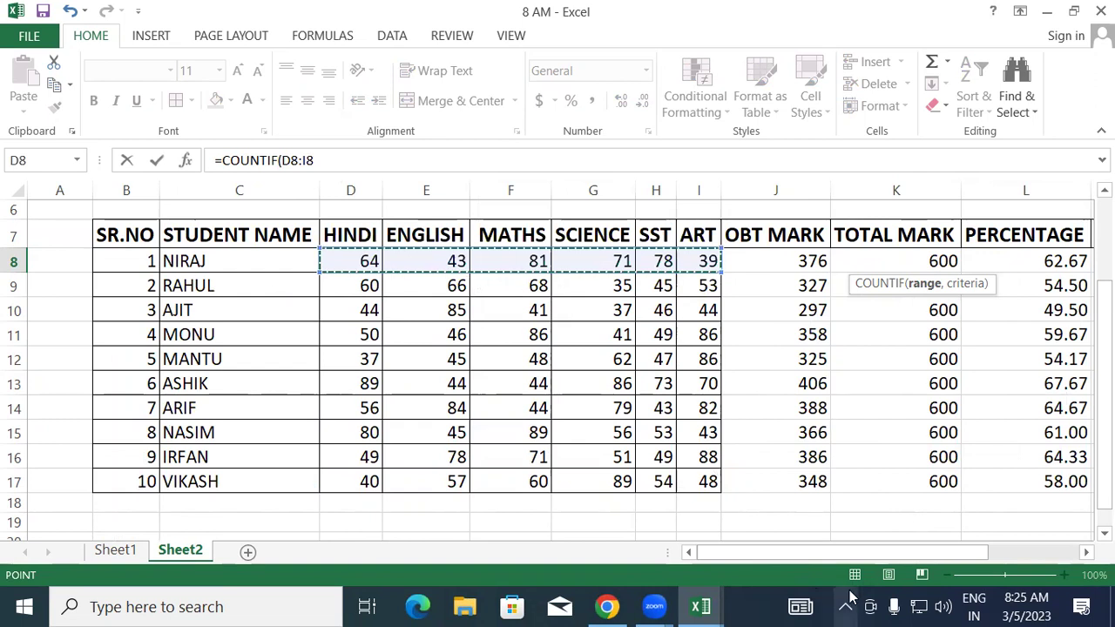
left_click_drag(901, 552, 955, 554)
type(",")
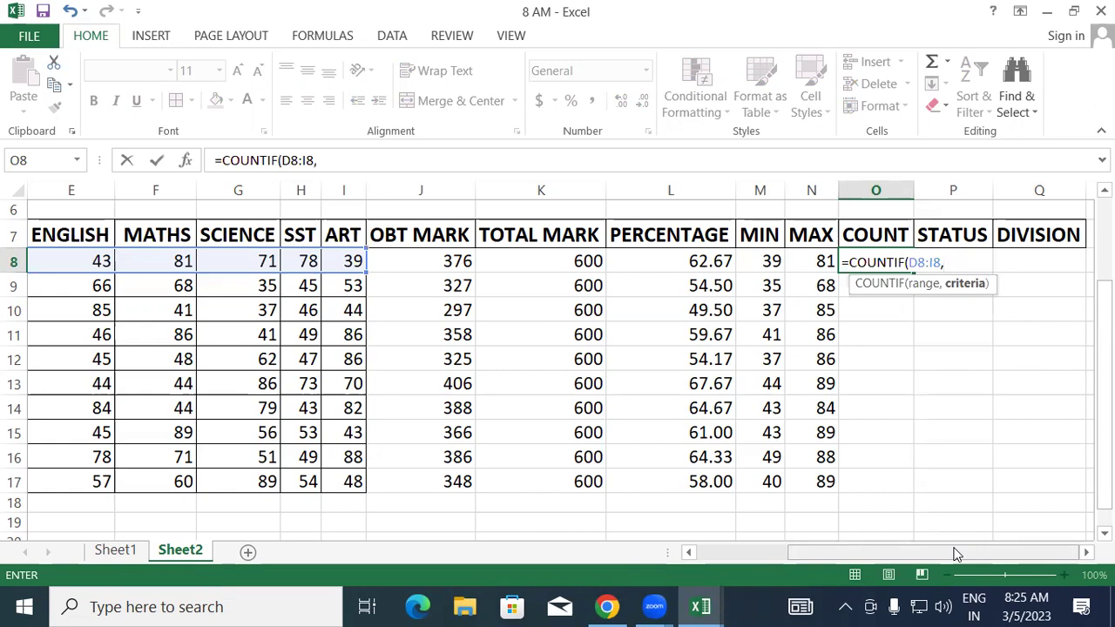
type("\"<33")
type("\")")
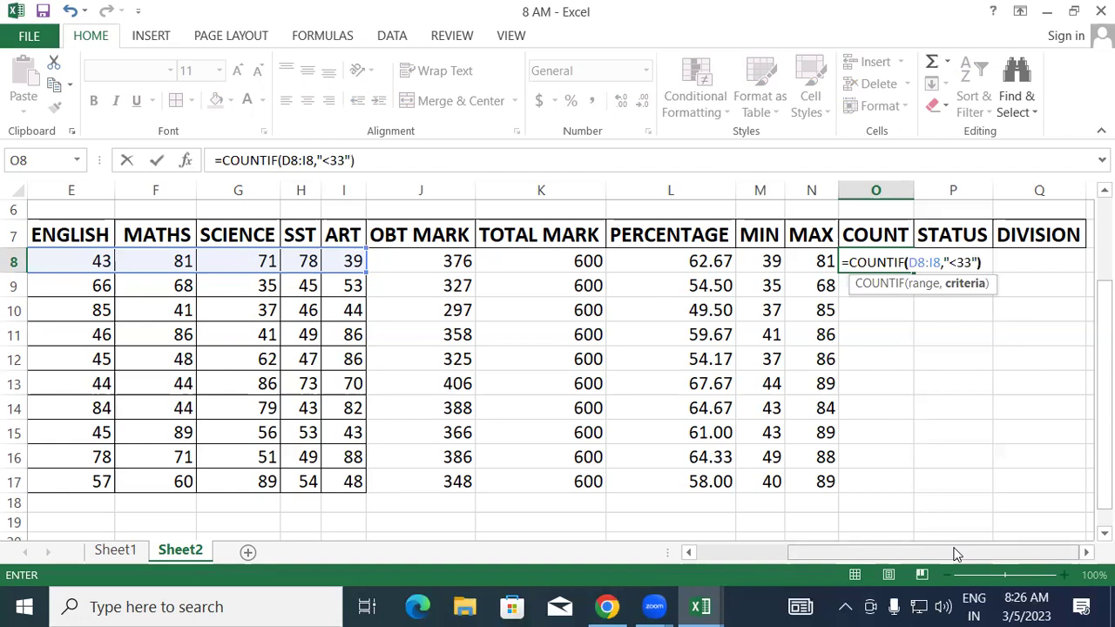
key("Return")
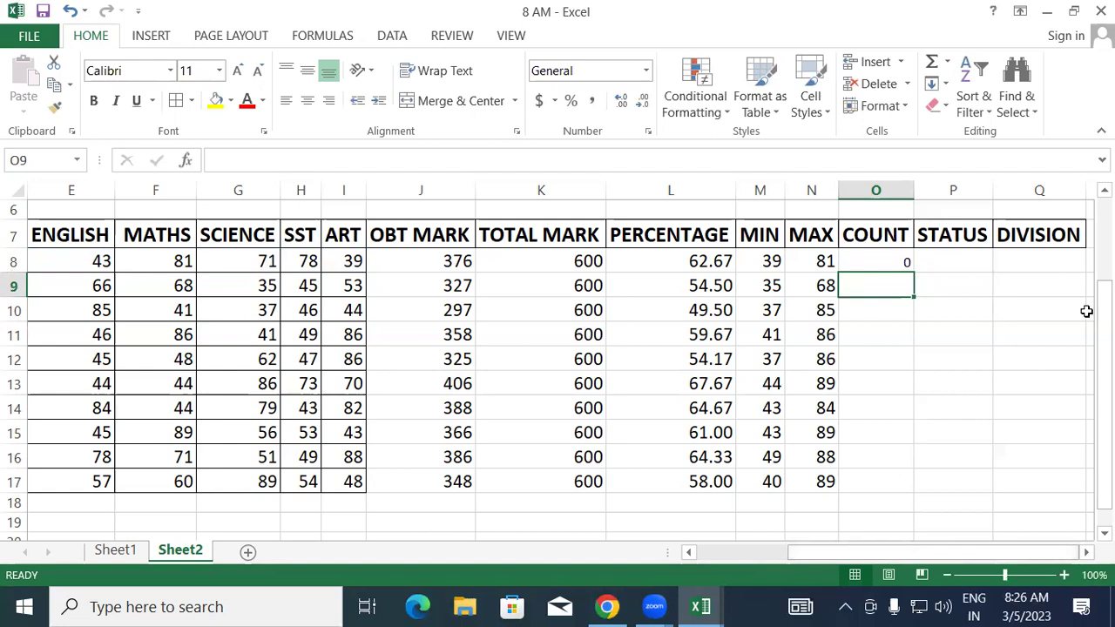
Fill the COUNTIF formula from O8 down to O17.
left_click(897, 265)
double_click(911, 271)
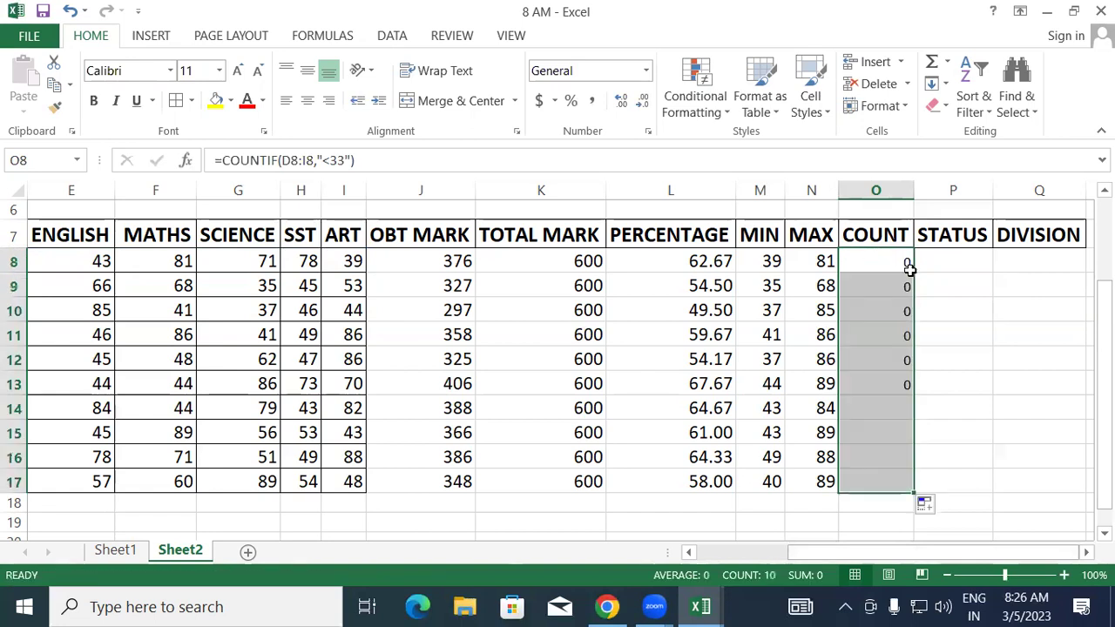
left_click(945, 305)
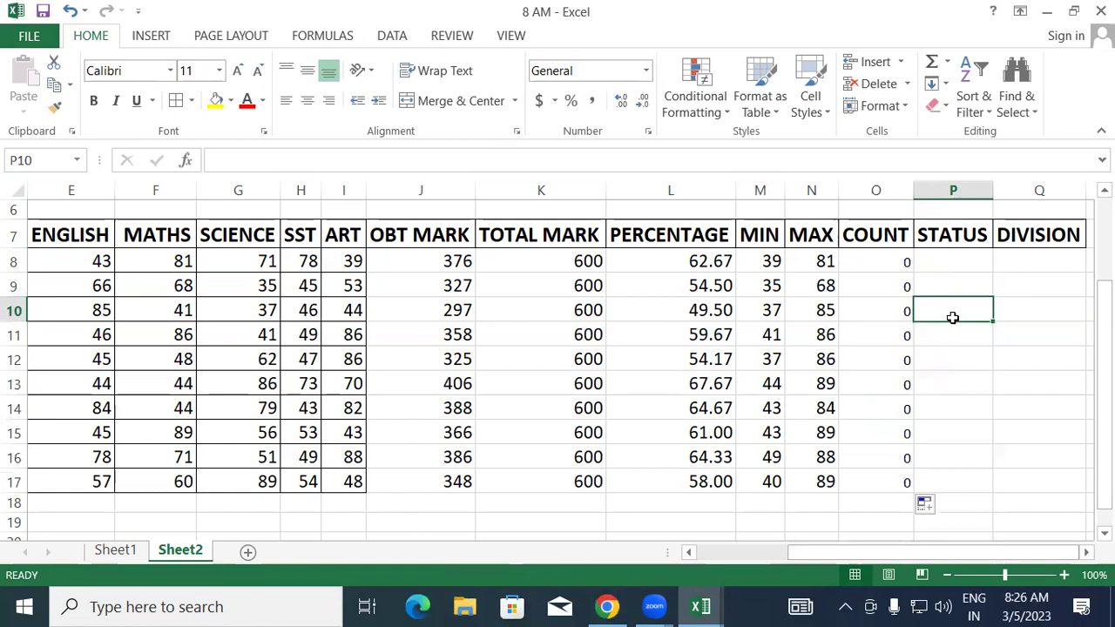
Set the second student's ENGLISH mark in E9 to 15.
left_click_drag(945, 557, 612, 505)
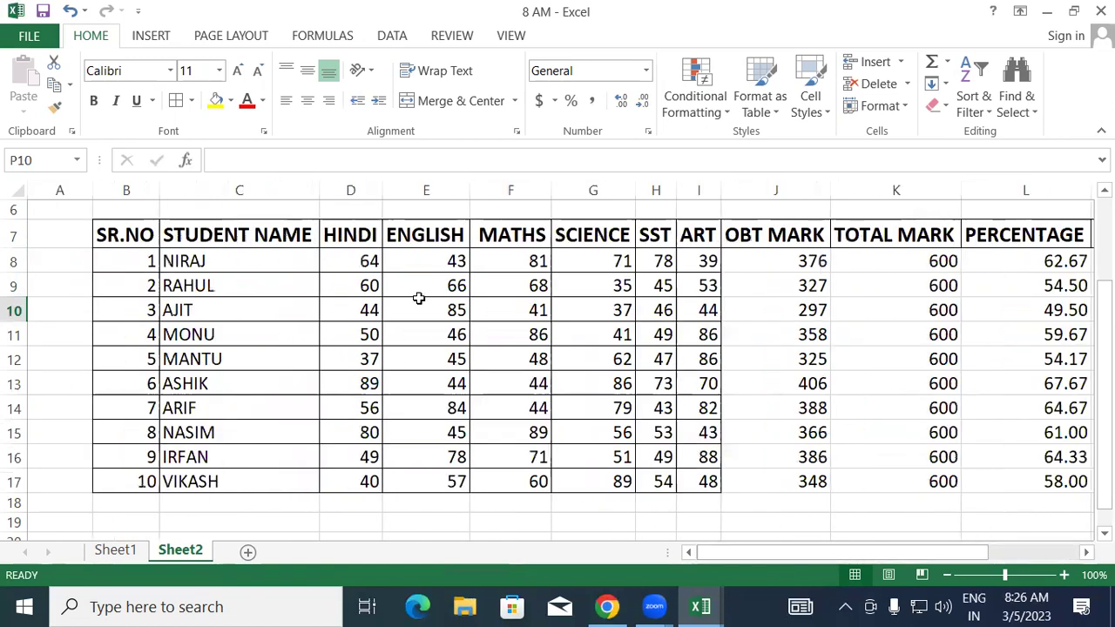
left_click(457, 290)
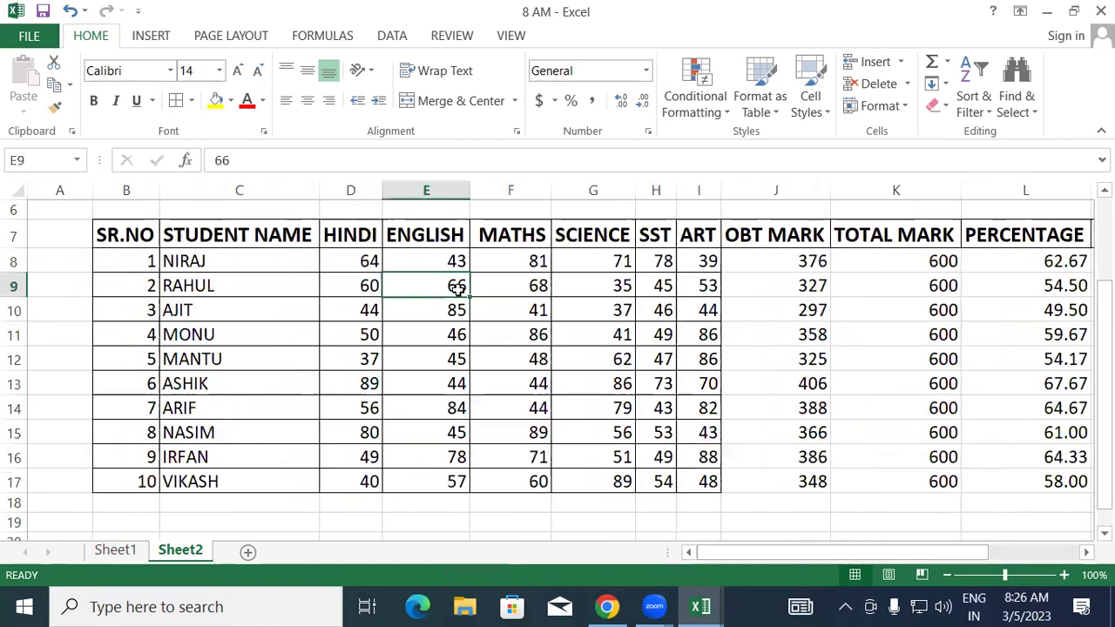
type("15")
key("Return")
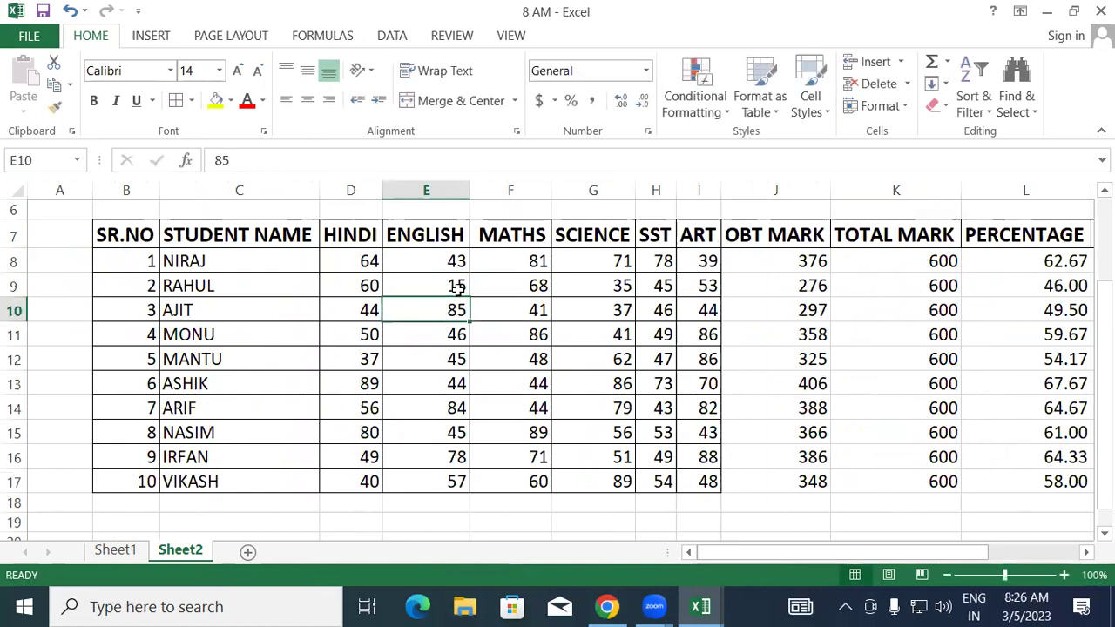
mouse_move(824, 552)
left_mouse_down()
mouse_move(921, 554)
mouse_move(819, 548)
left_mouse_up()
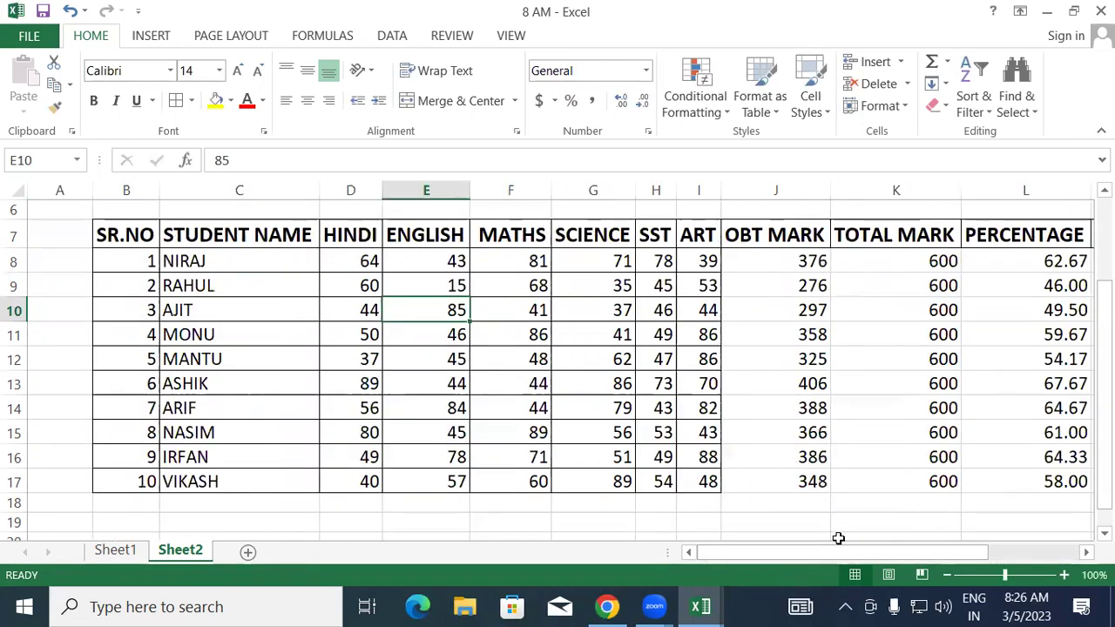
Set the third student's ENGLISH mark in E10 to 12 and ART mark in I10 to 20.
type("12")
key("Tab")
key("Tab")
key("Tab")
key("Tab")
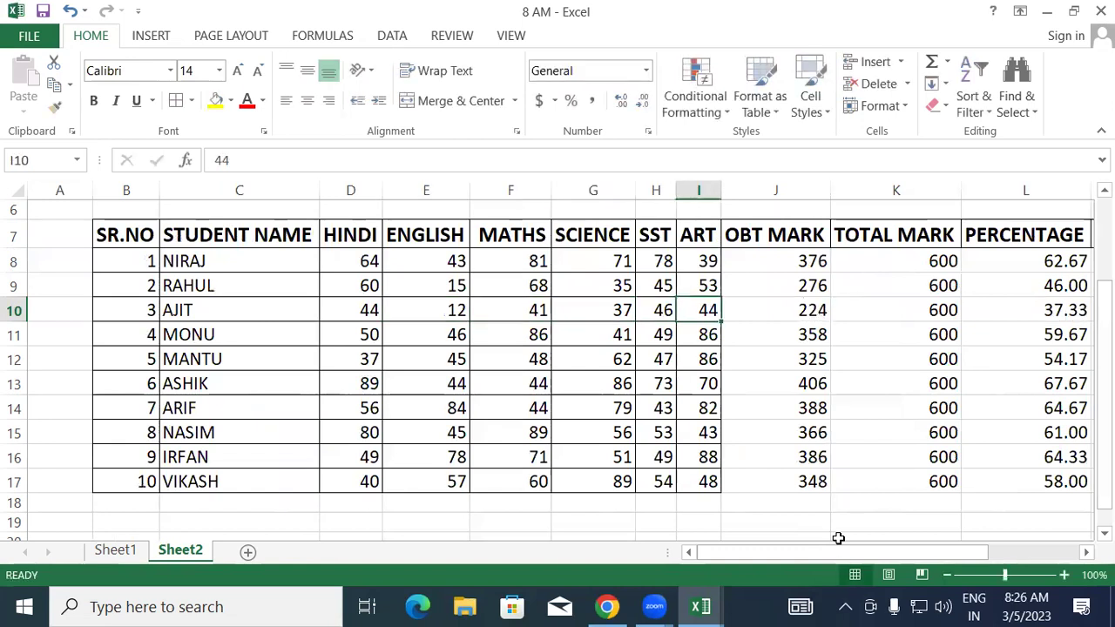
type("20")
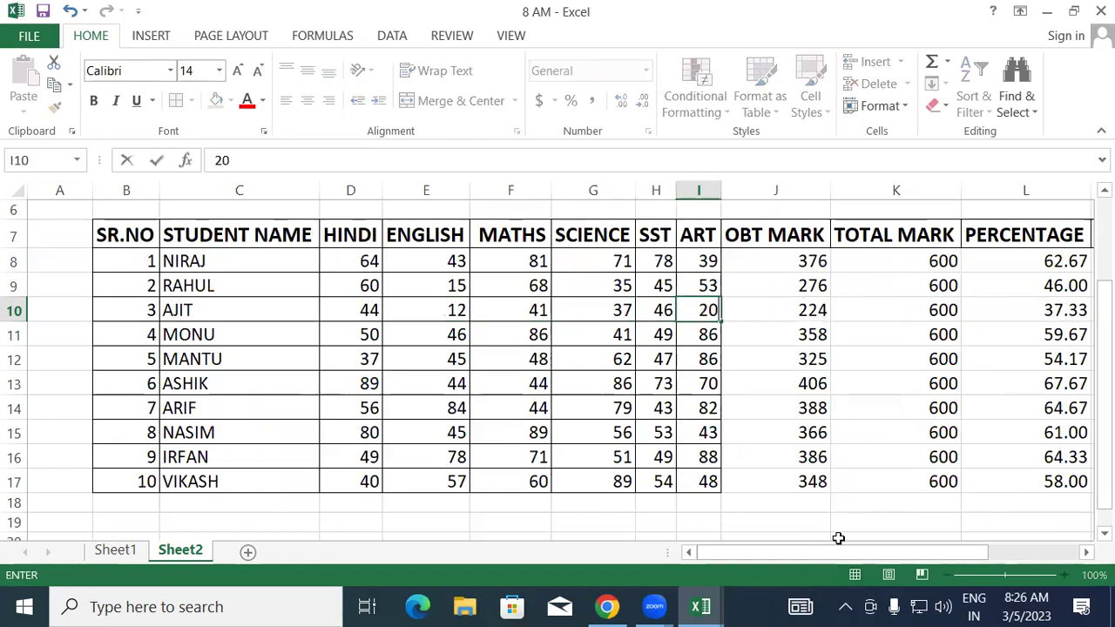
key("Return")
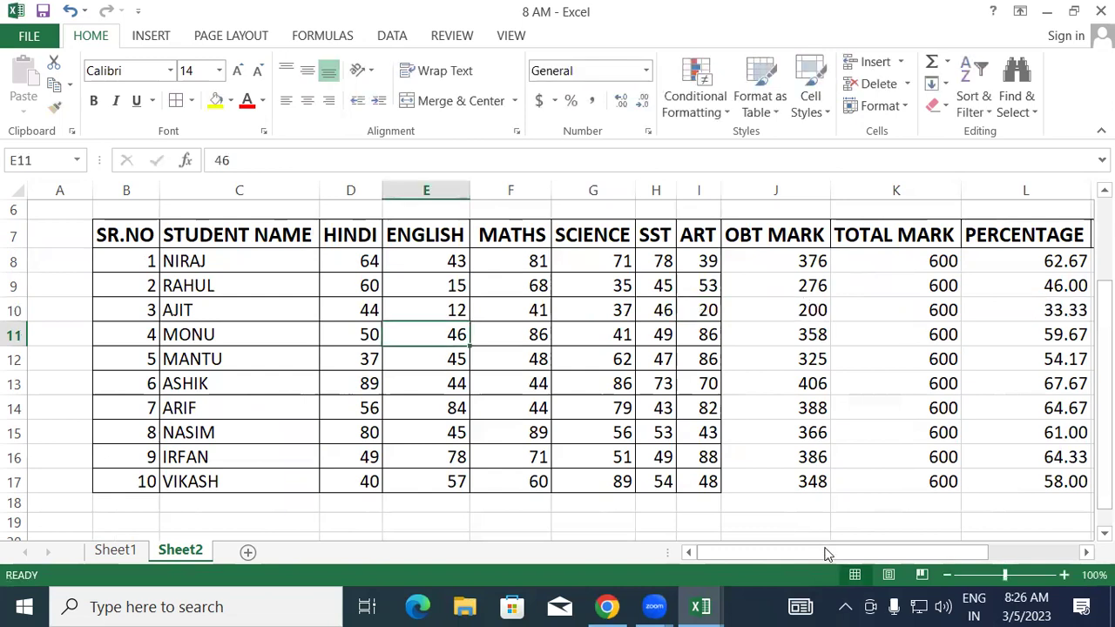
mouse_move(834, 552)
left_mouse_down()
mouse_move(890, 560)
mouse_move(814, 558)
left_mouse_up()
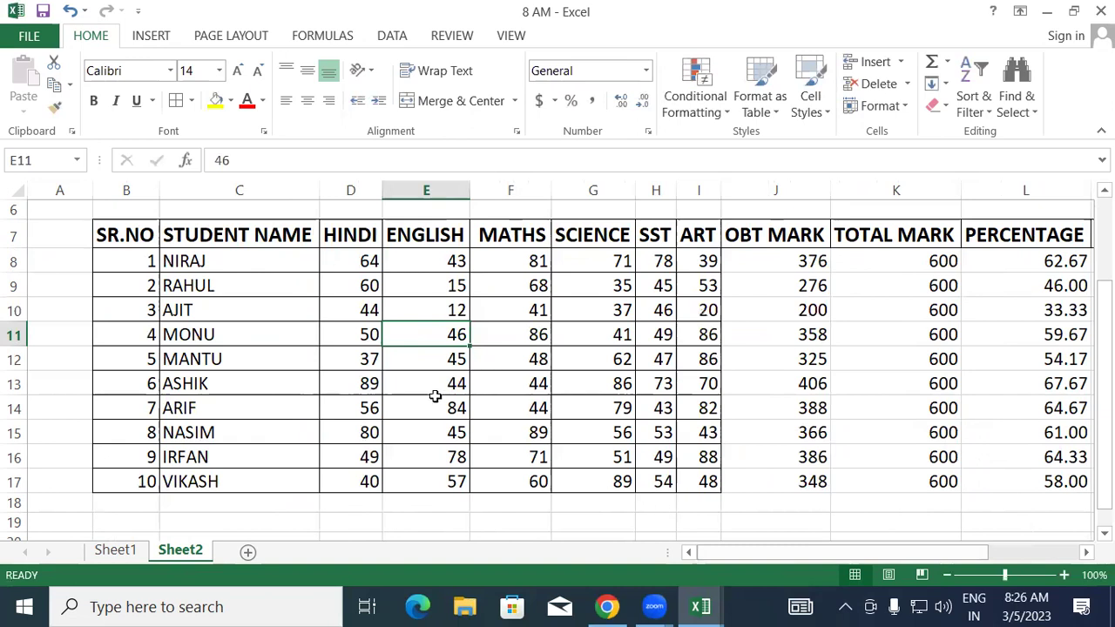
Set the sixth student's marks in row 13 to 22 for HINDI, 20 for SCIENCE and 15 for ART.
left_click(379, 384)
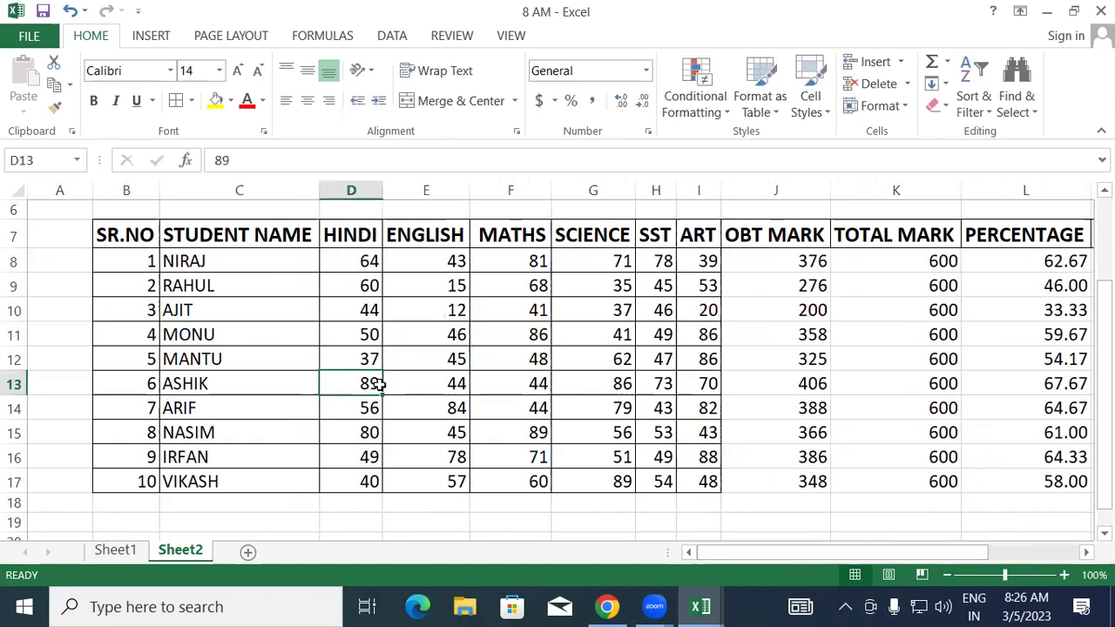
type("22")
key("Right")
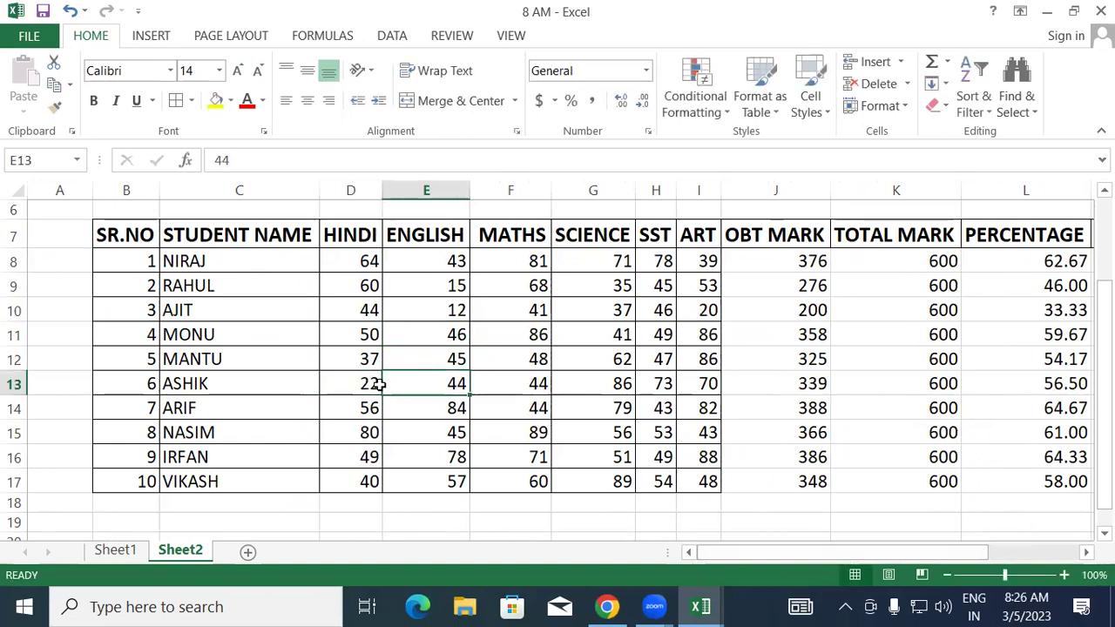
key("Right")
key("Right")
type("20")
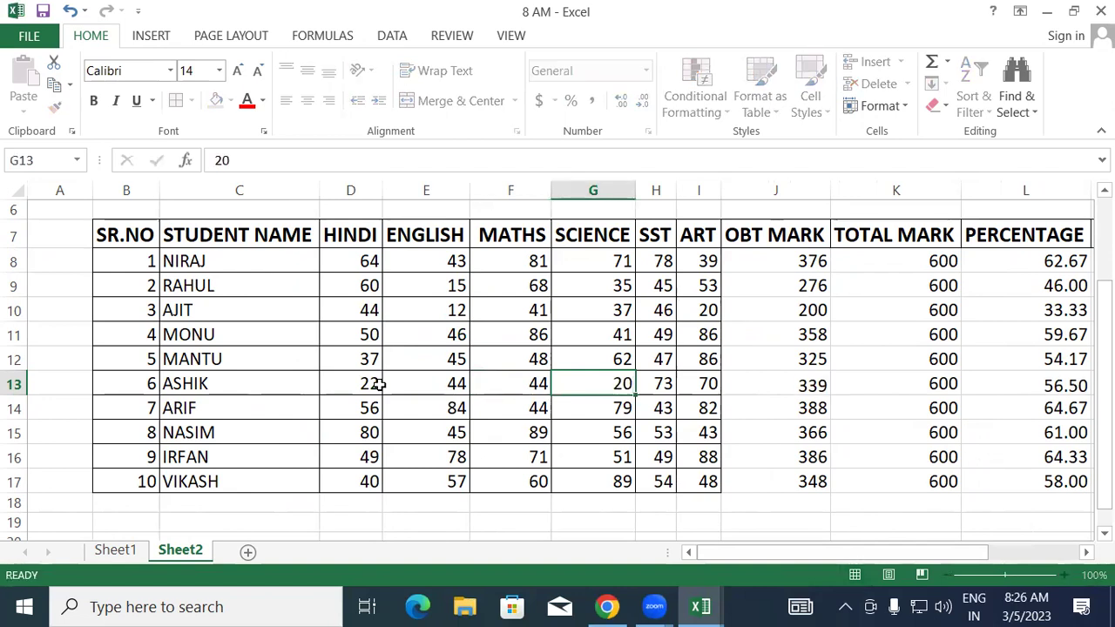
key("Tab")
key("Tab")
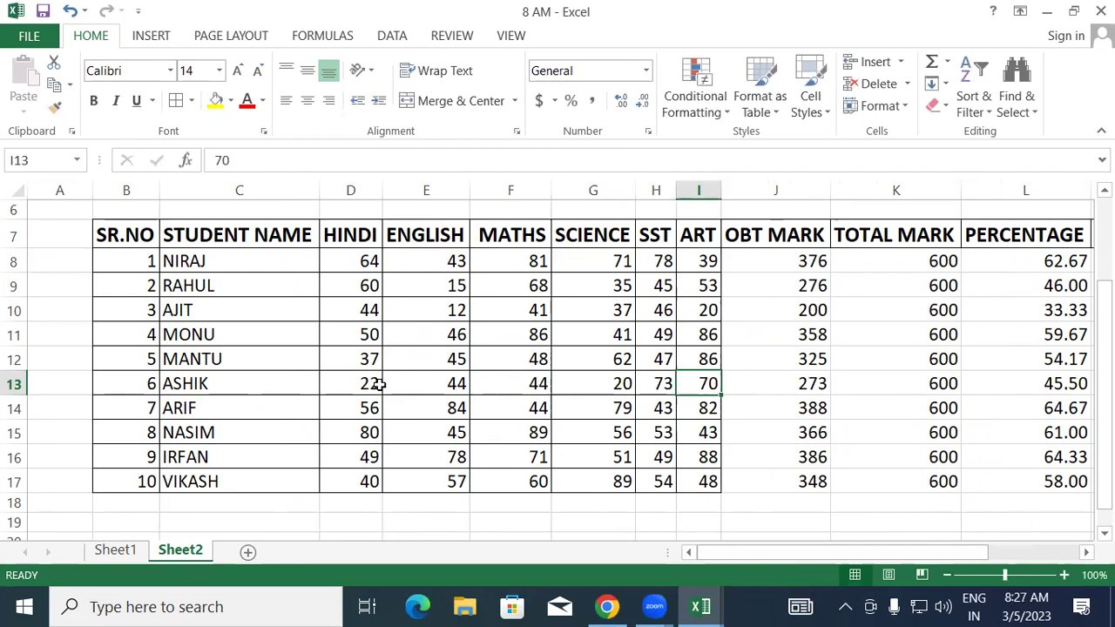
type("15")
key("Return")
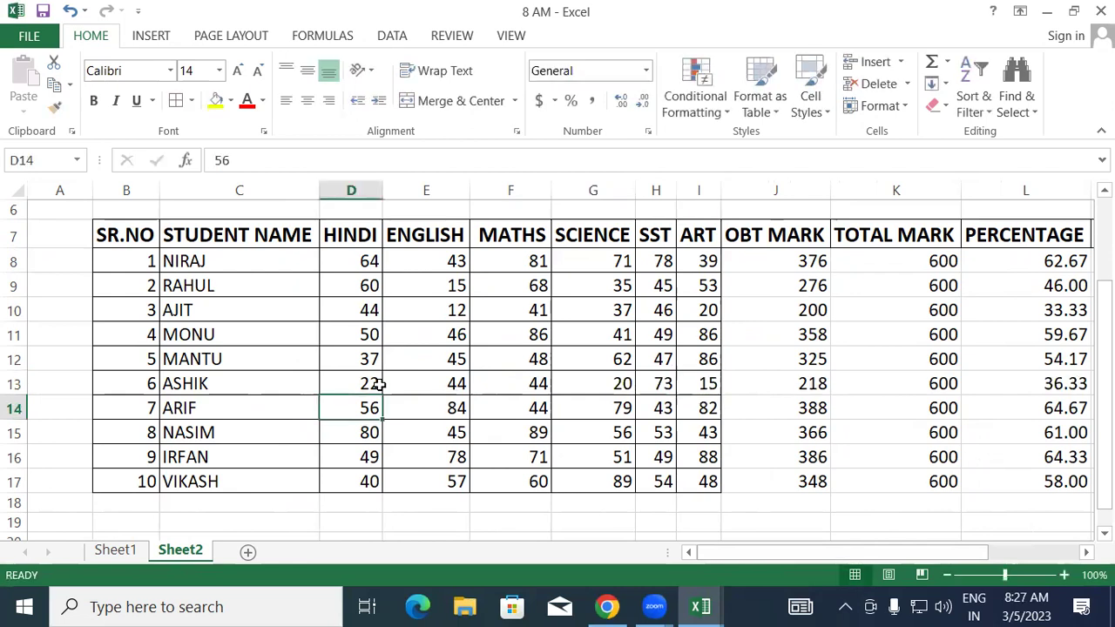
Begin an IF formula in the first student's STATUS cell P8 that returns "PASS" when the count in O8 equals 0.
left_click_drag(732, 551, 816, 556)
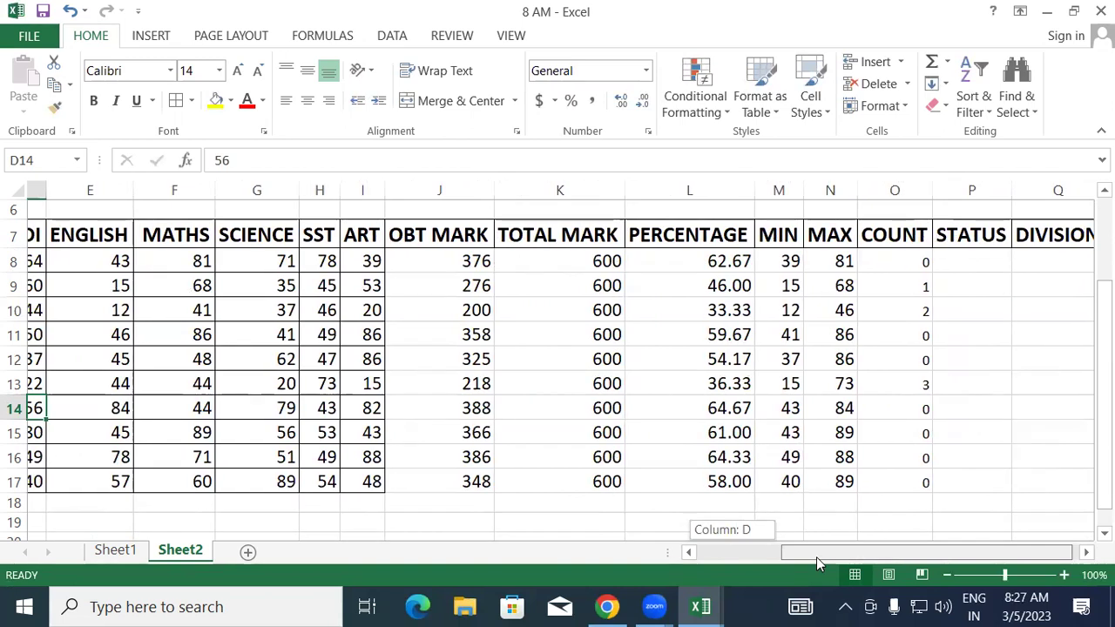
left_click_drag(815, 556, 823, 557)
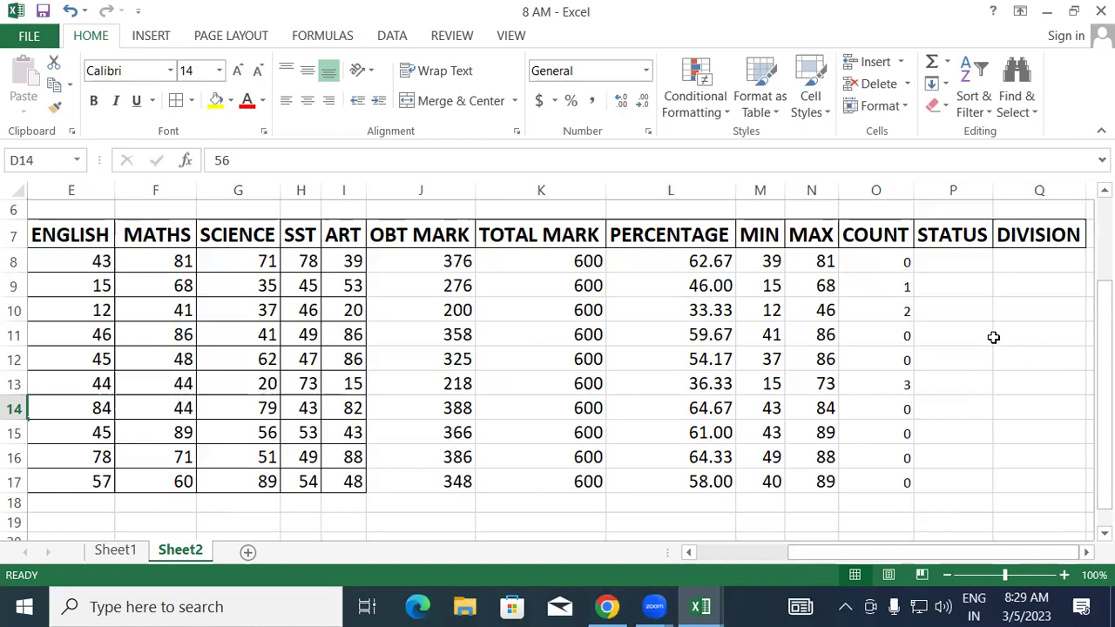
left_click(952, 266)
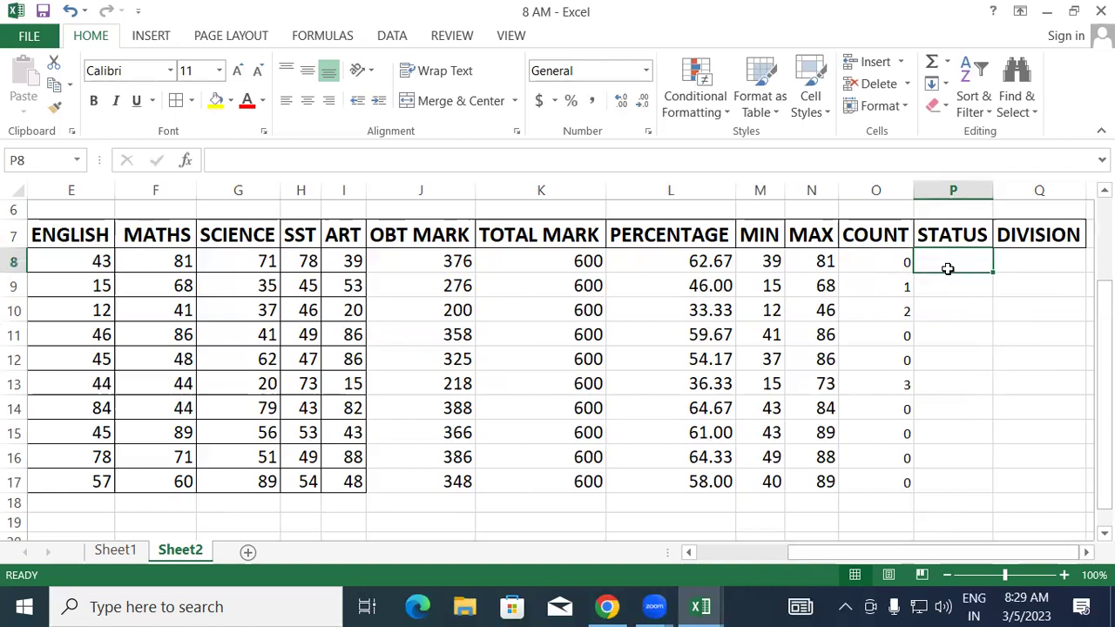
type("=IF")
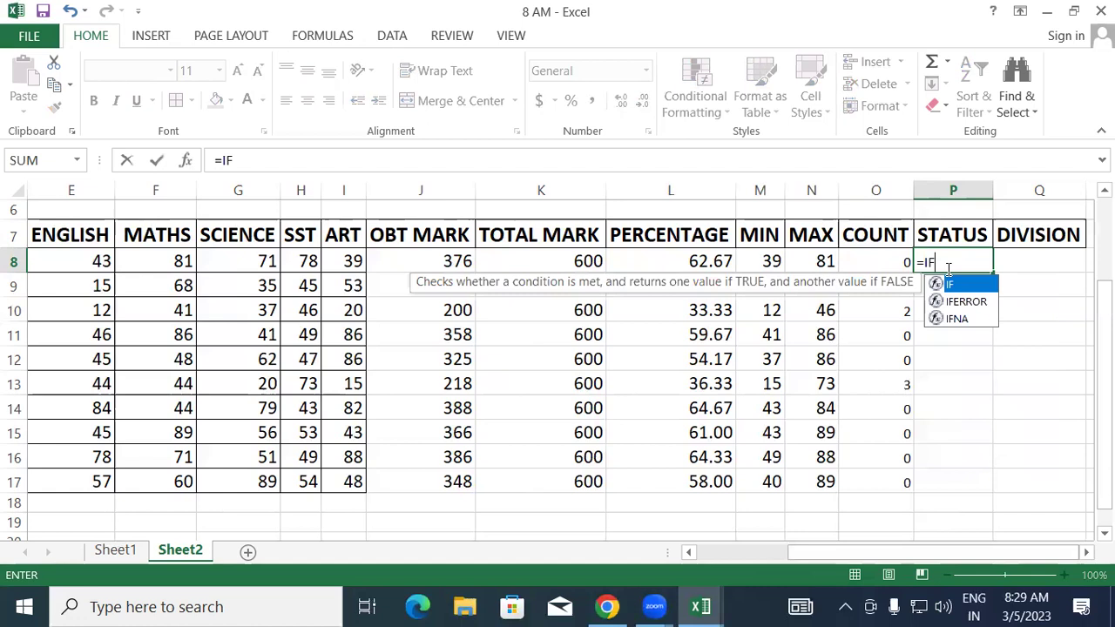
type("(")
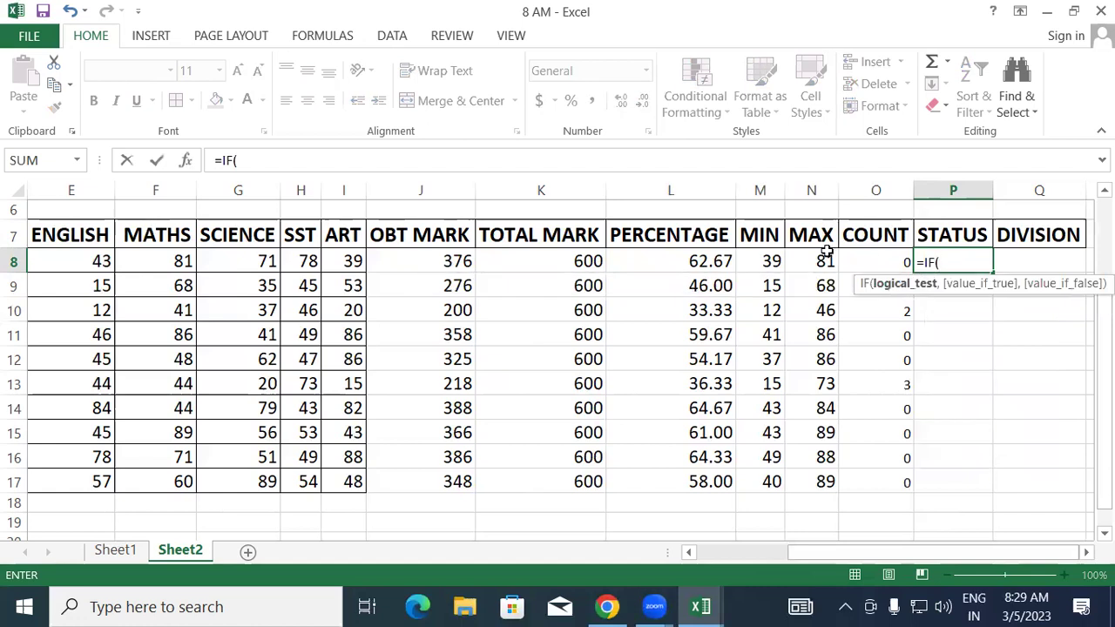
left_click(870, 258)
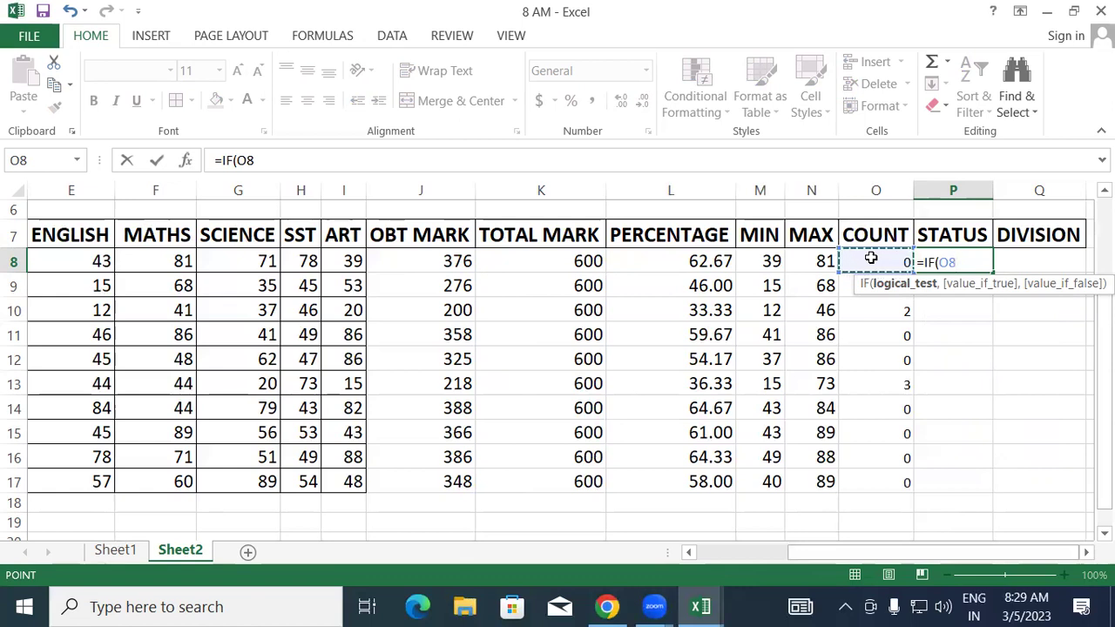
type("=0")
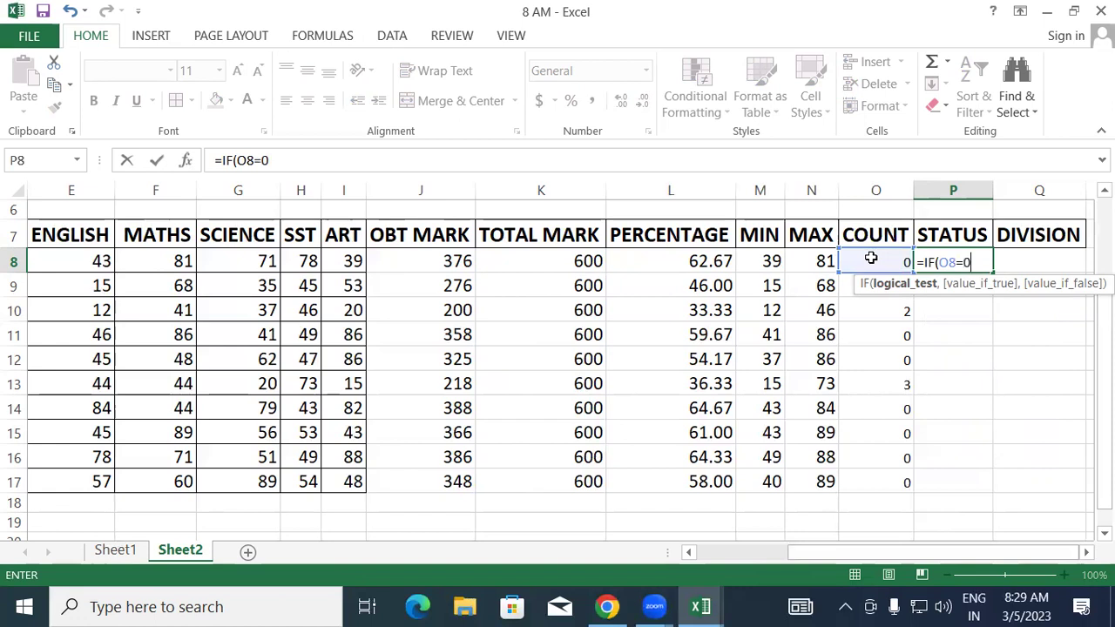
type(",\"PASS")
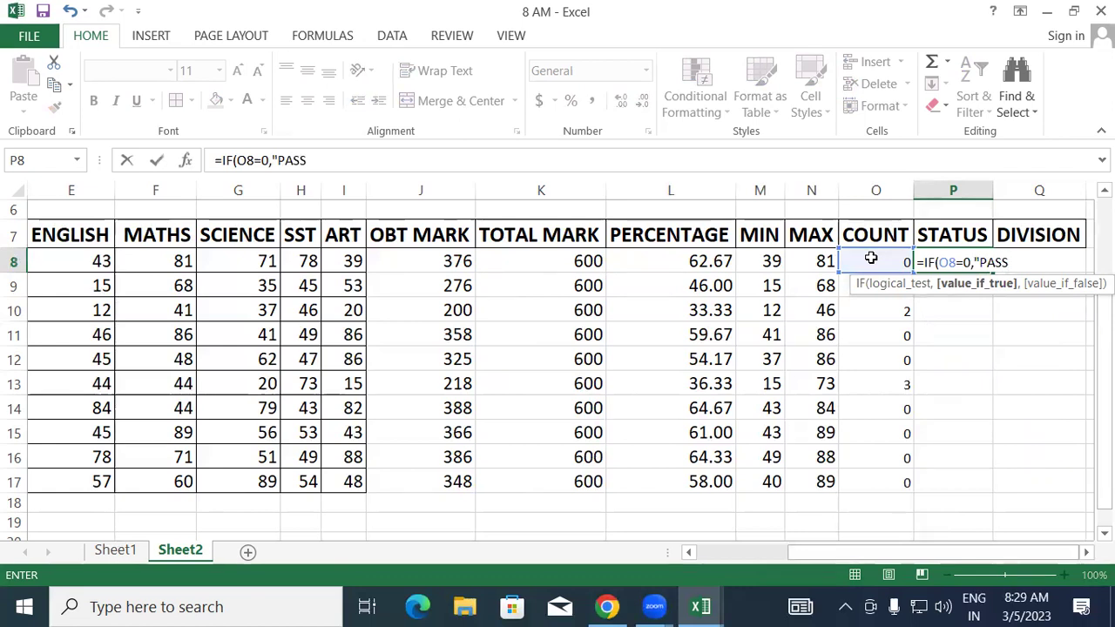
type("\"")
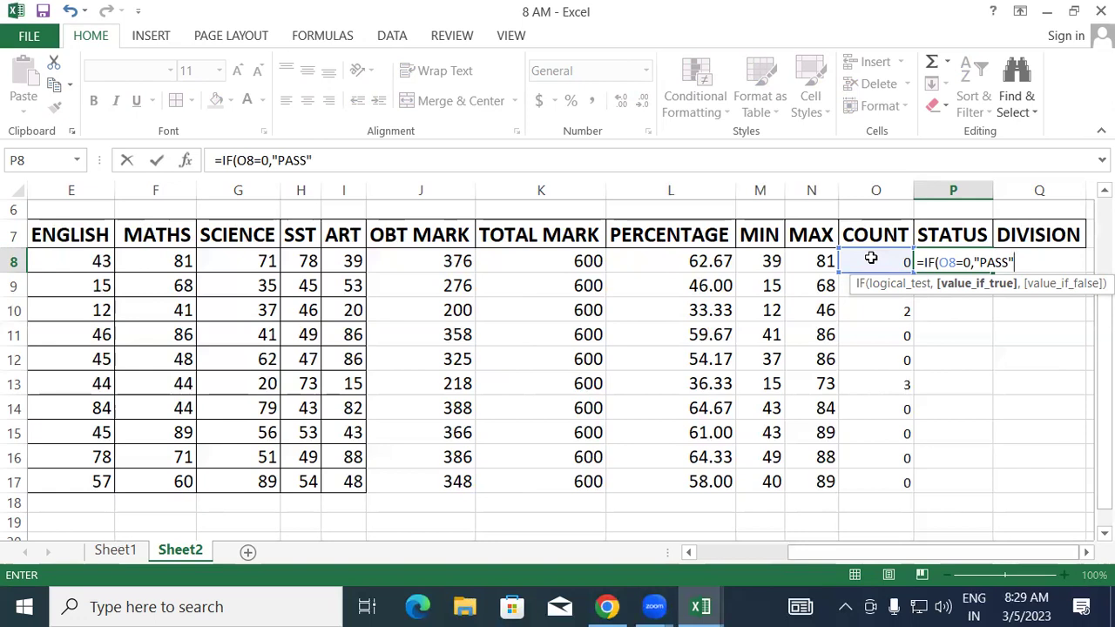
Complete the P8 formula with a nested IF that returns "SP" when O8 equals 1 and "FAIL" otherwise.
type(",IF(")
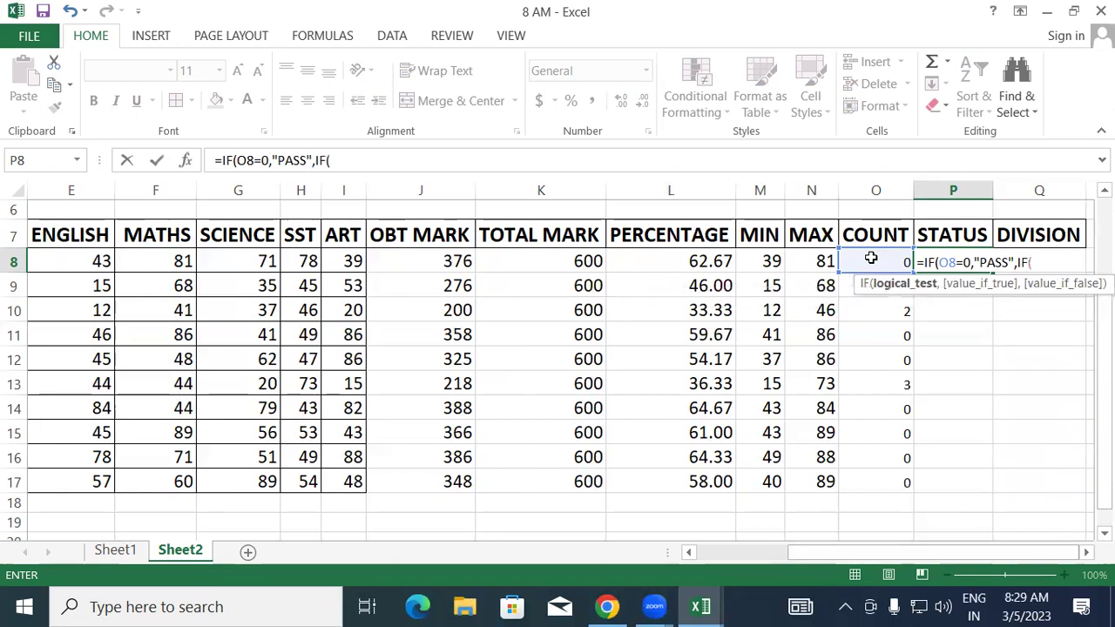
left_click(870, 259)
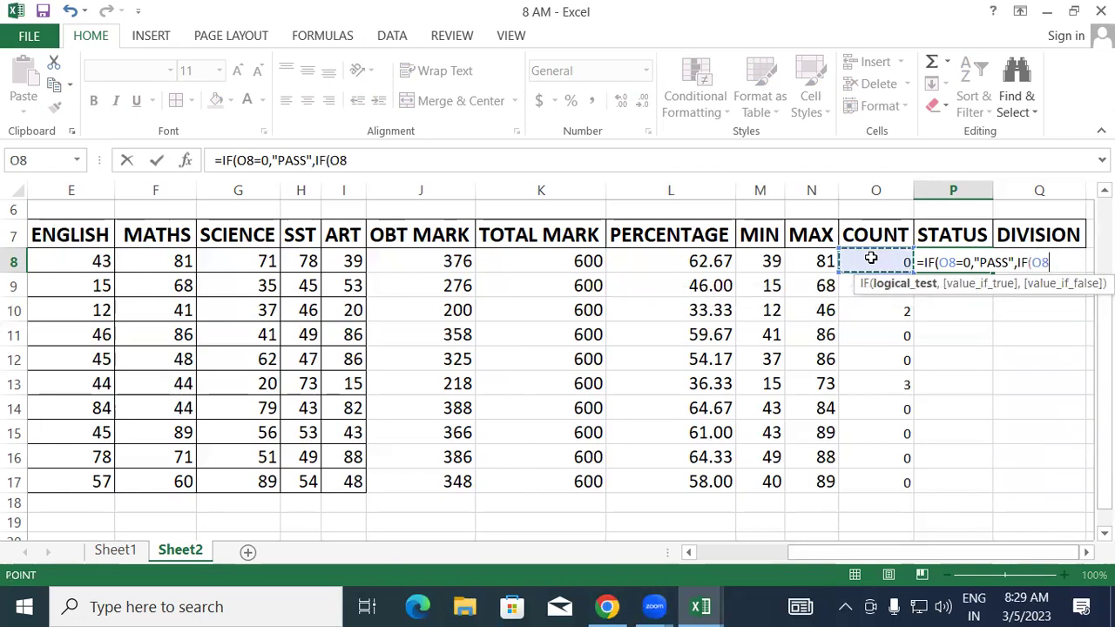
type("=1")
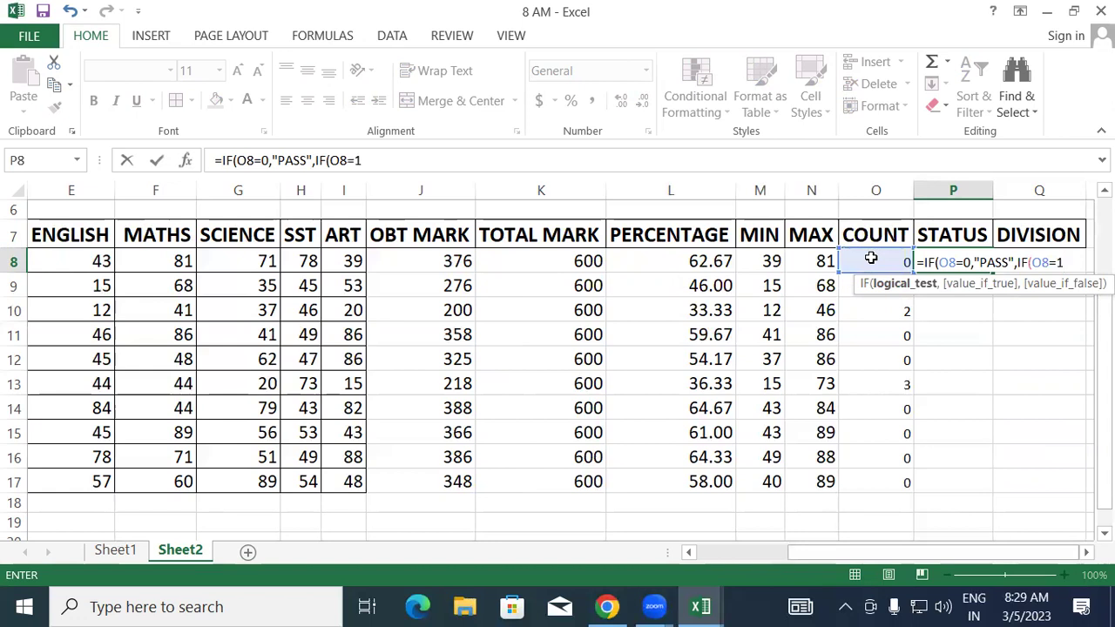
type(",\"")
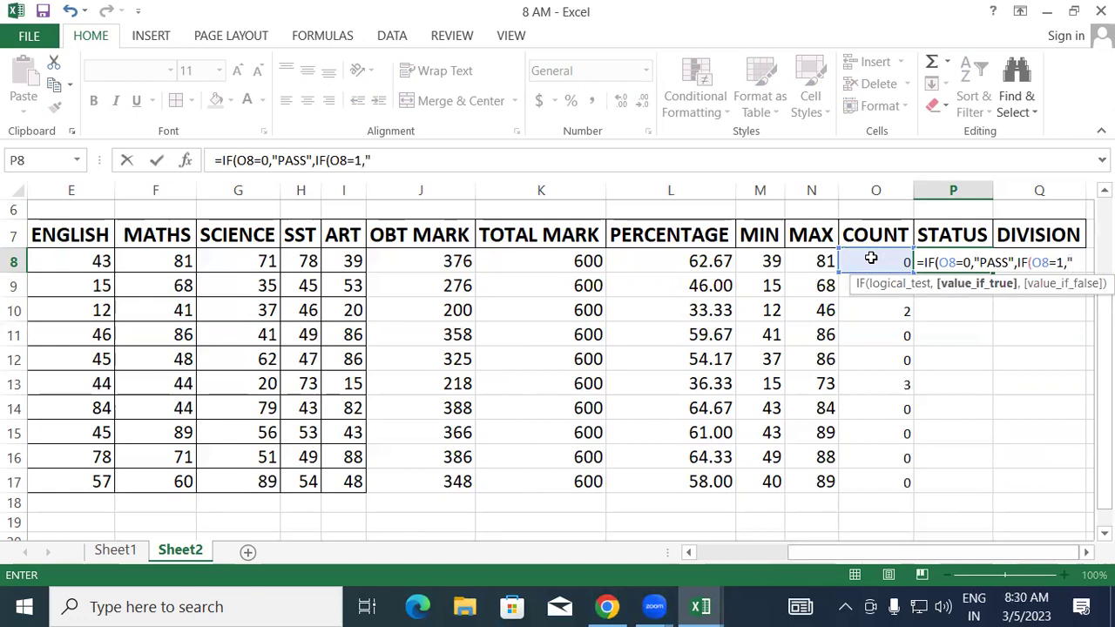
type("SP\"")
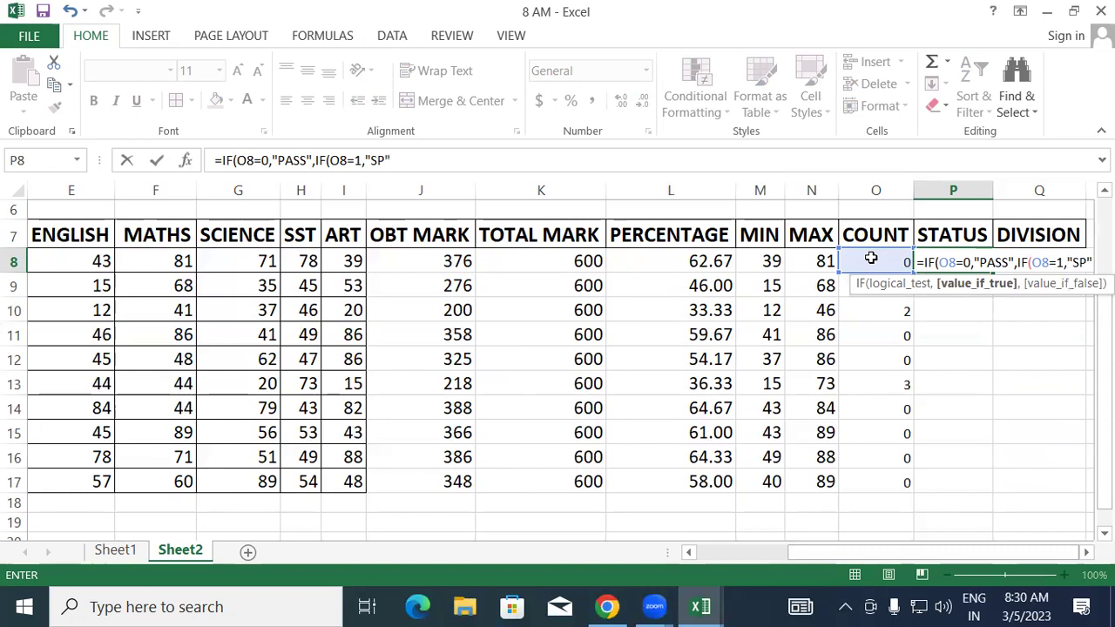
type(",")
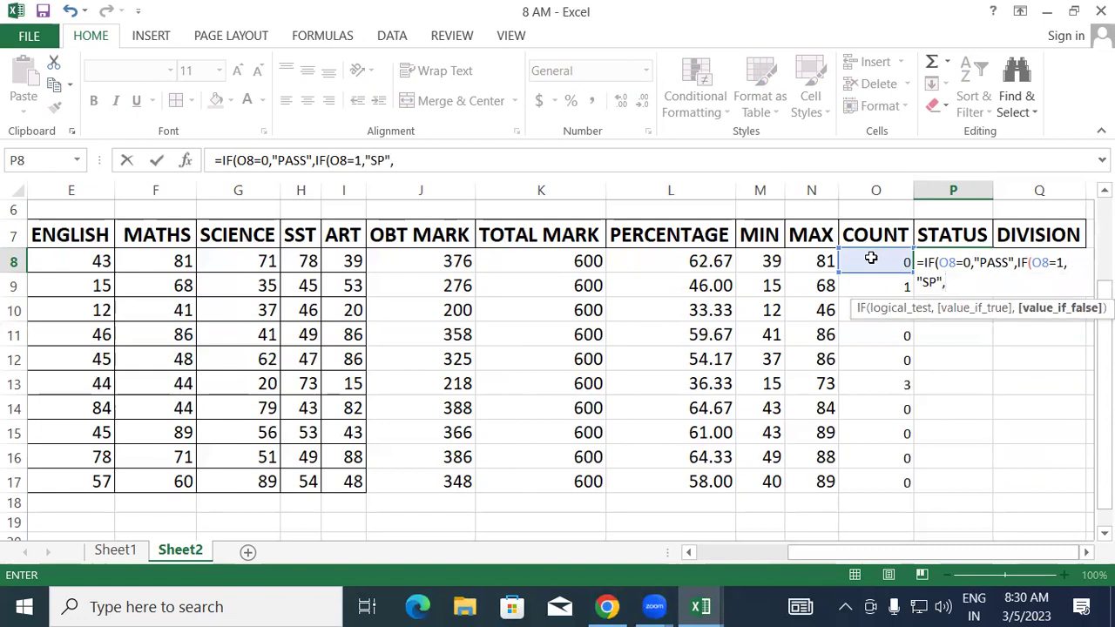
type("\"")
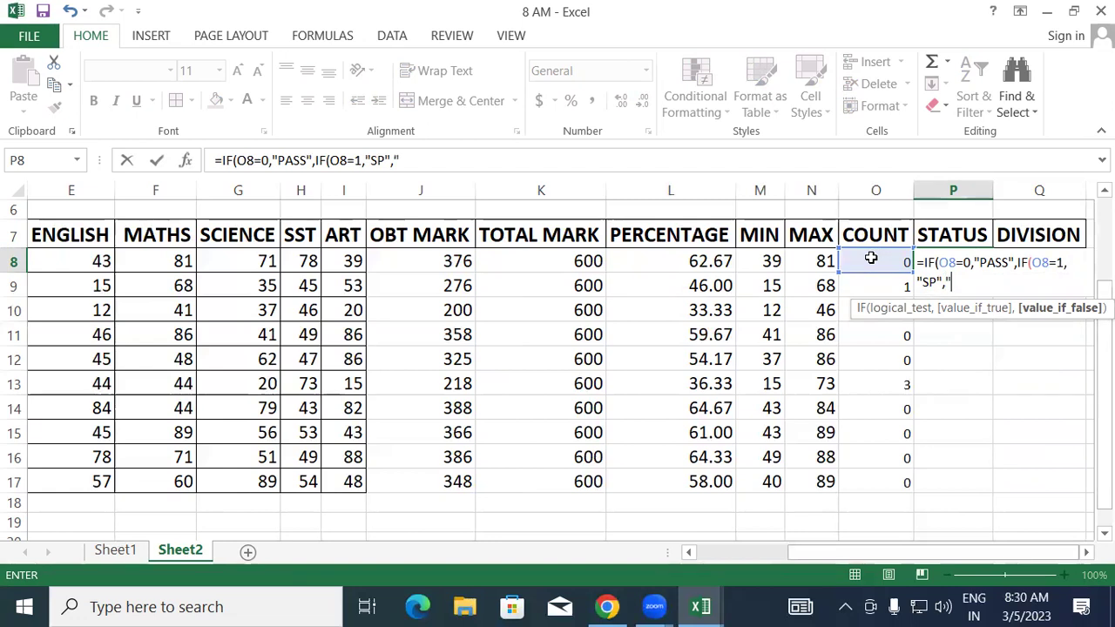
type("FAIL\"")
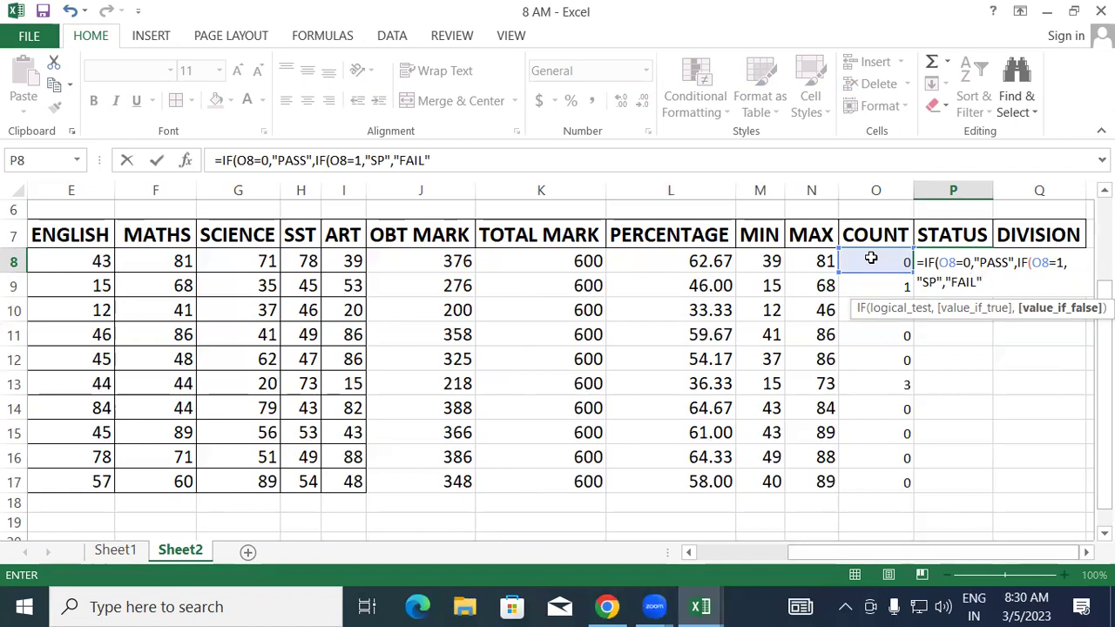
type("))")
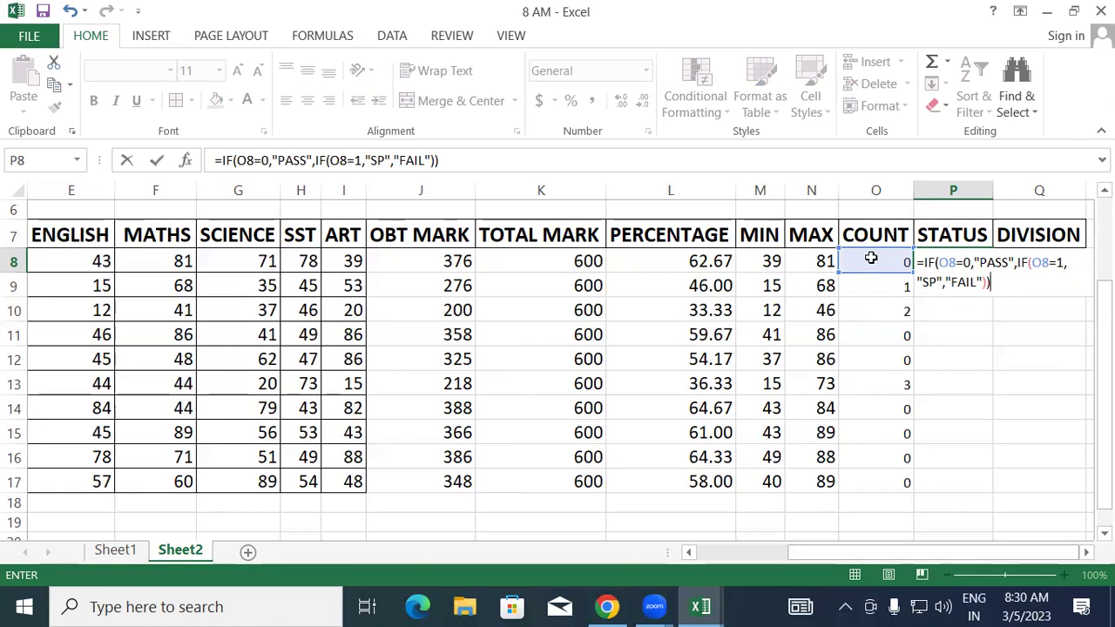
key("Return")
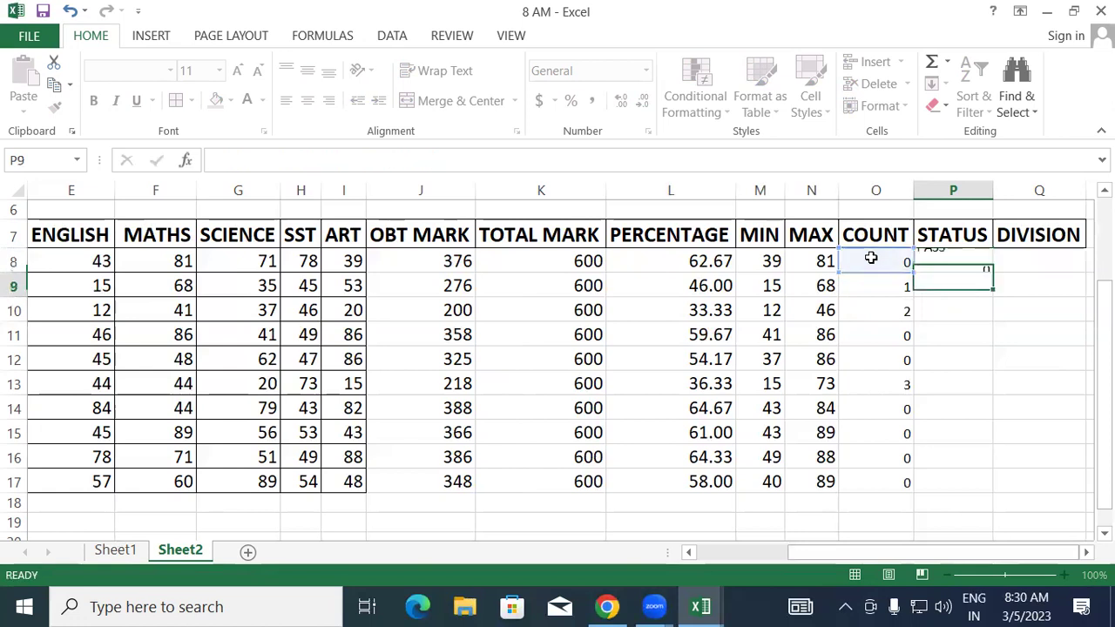
Fill the STATUS formula from P8 down to P17 and check the filled cells.
left_click(929, 264)
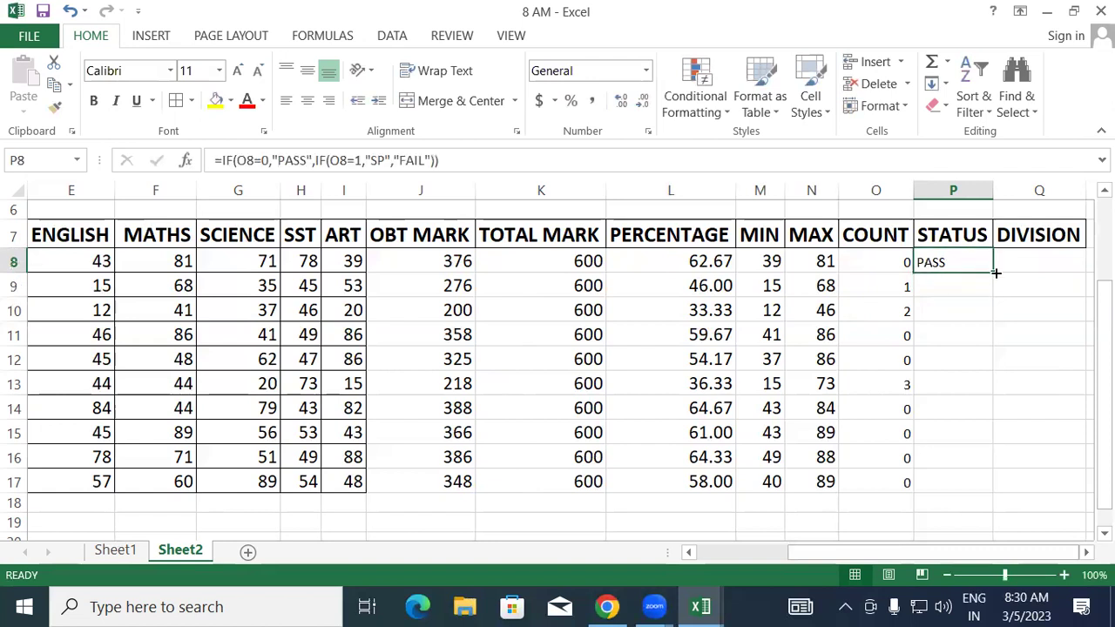
double_click(992, 273)
left_click(964, 285)
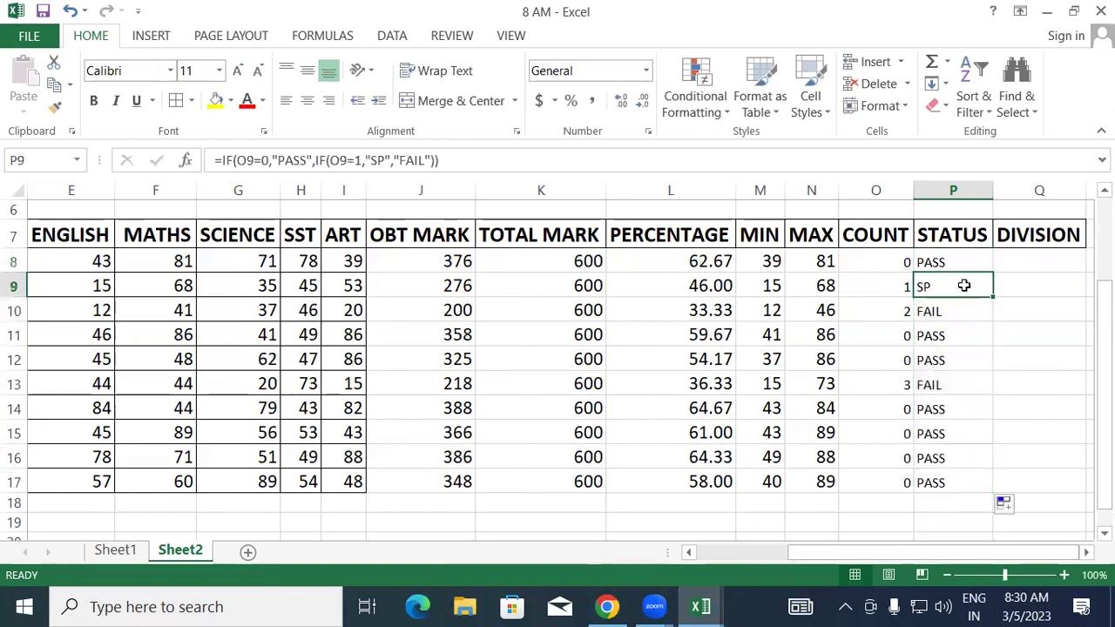
left_click(958, 308)
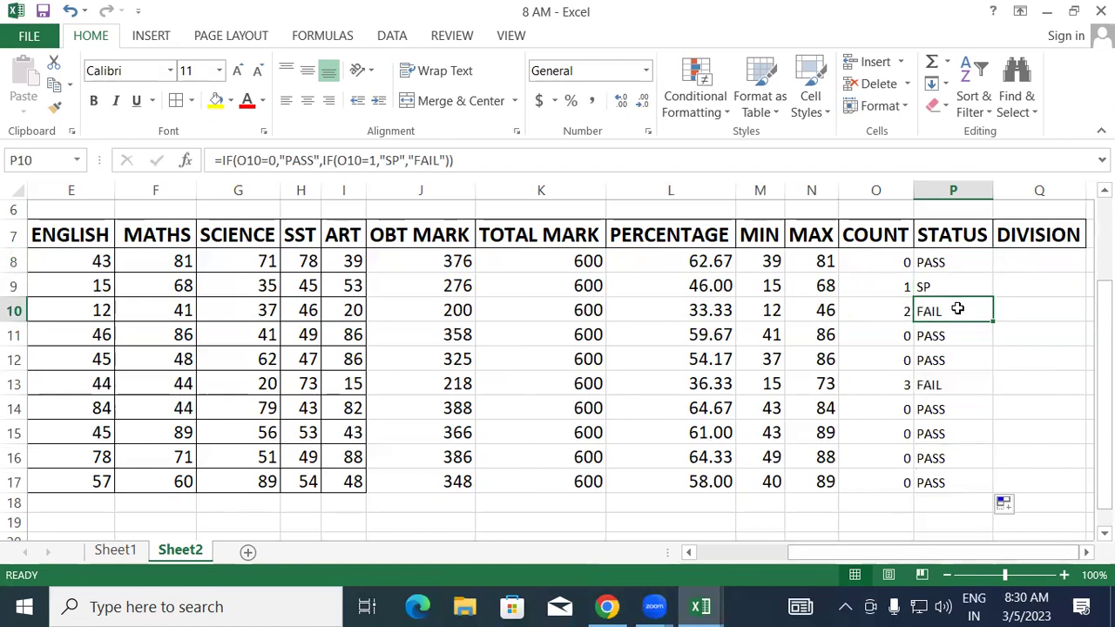
left_click(947, 388)
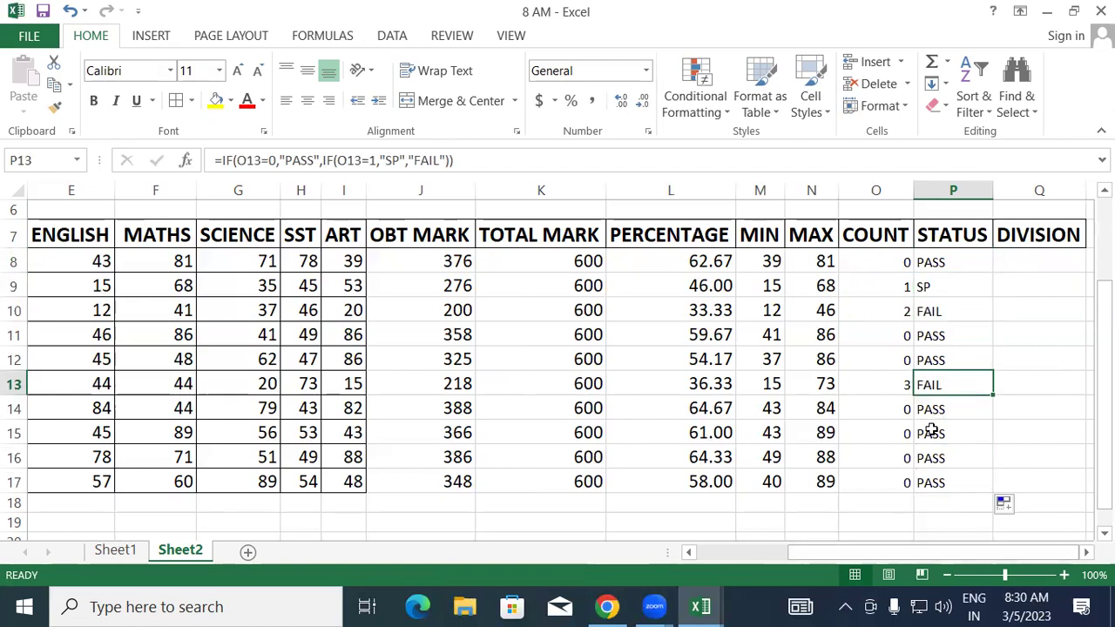
left_click_drag(928, 433, 928, 460)
left_click(928, 486)
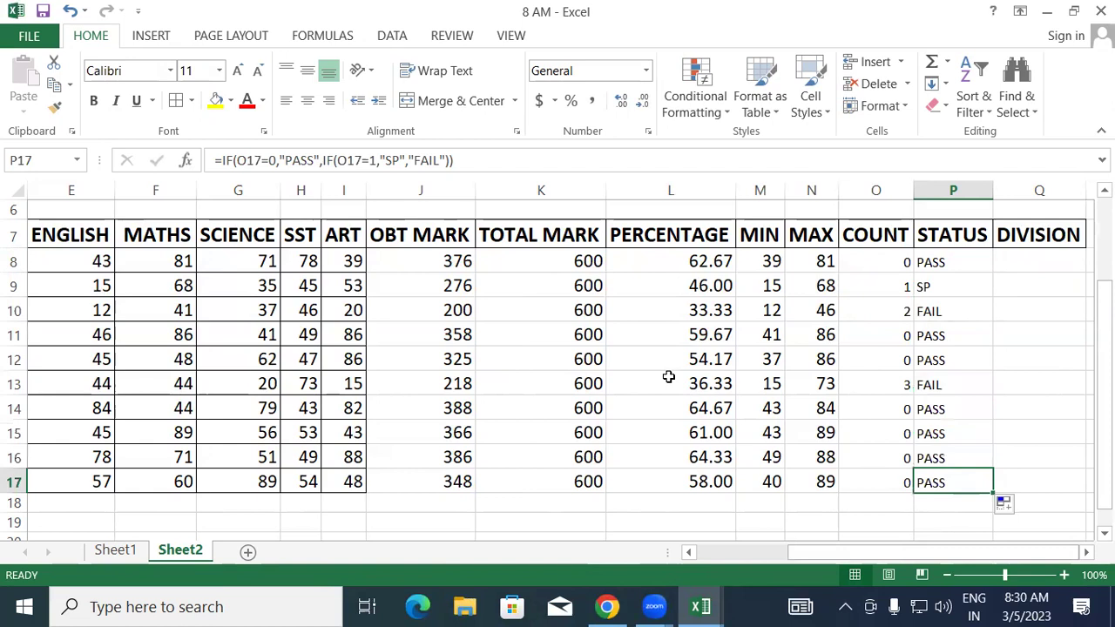
Clear all STATUS formulas in P8:P17.
left_click_drag(955, 256, 944, 475)
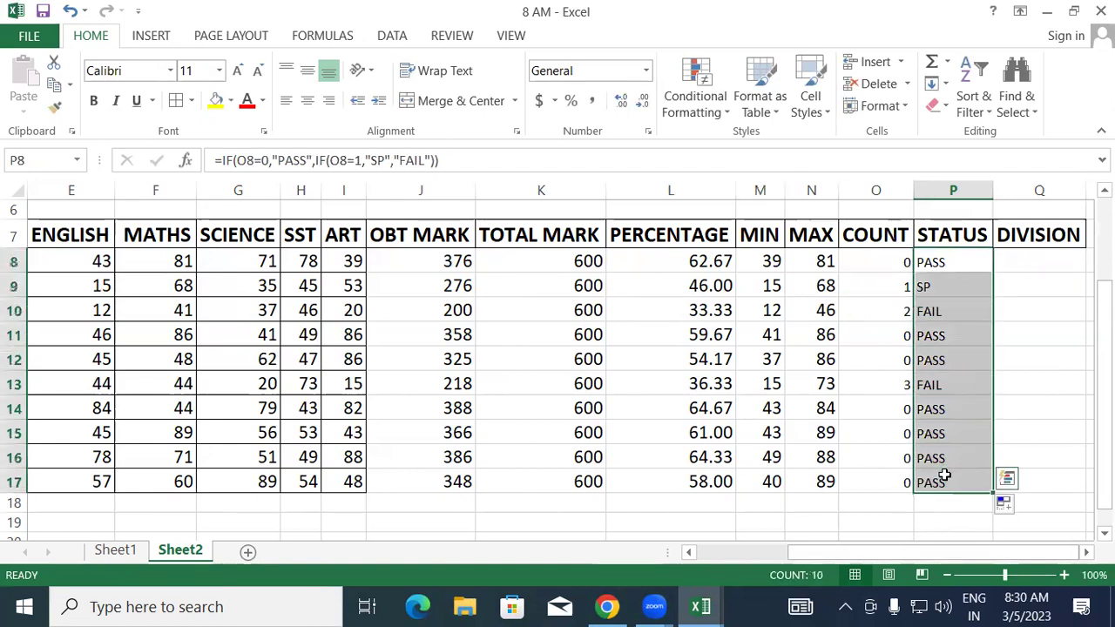
key("Delete")
Start an IF formula in the first student's STATUS cell P8 that returns "PASS" when O8 equals 0.
left_click(970, 256)
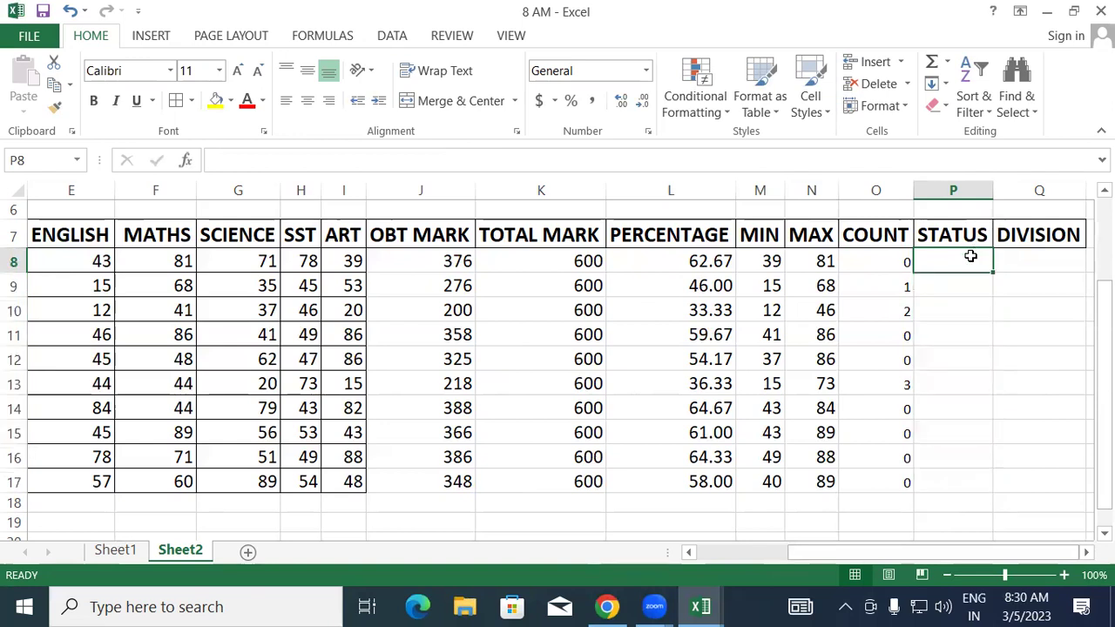
type("=IF(")
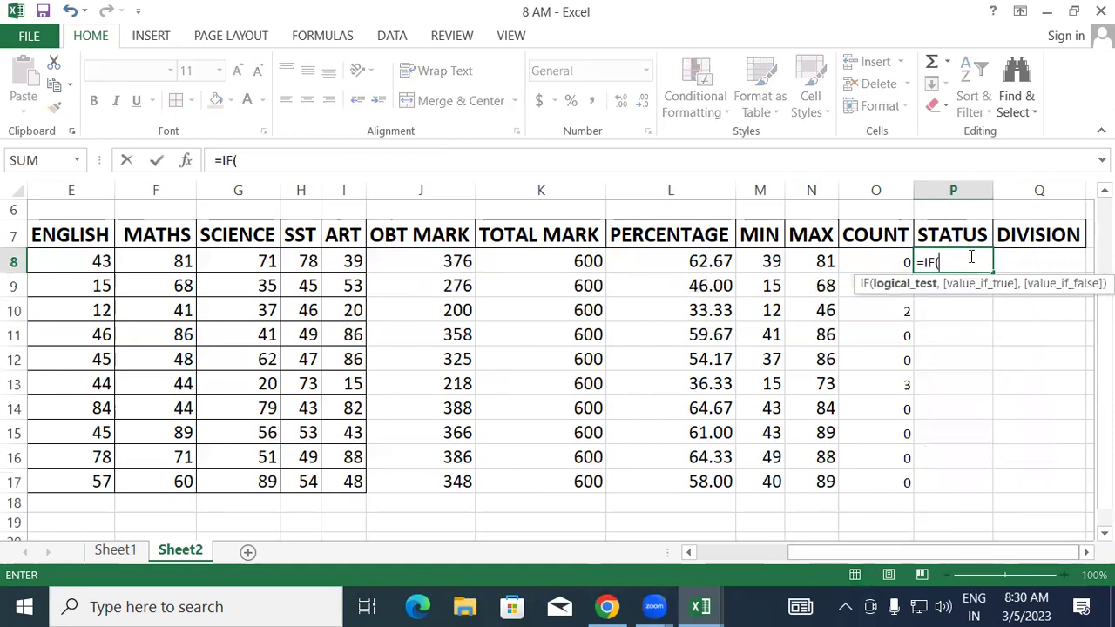
left_click(888, 255)
type("=0")
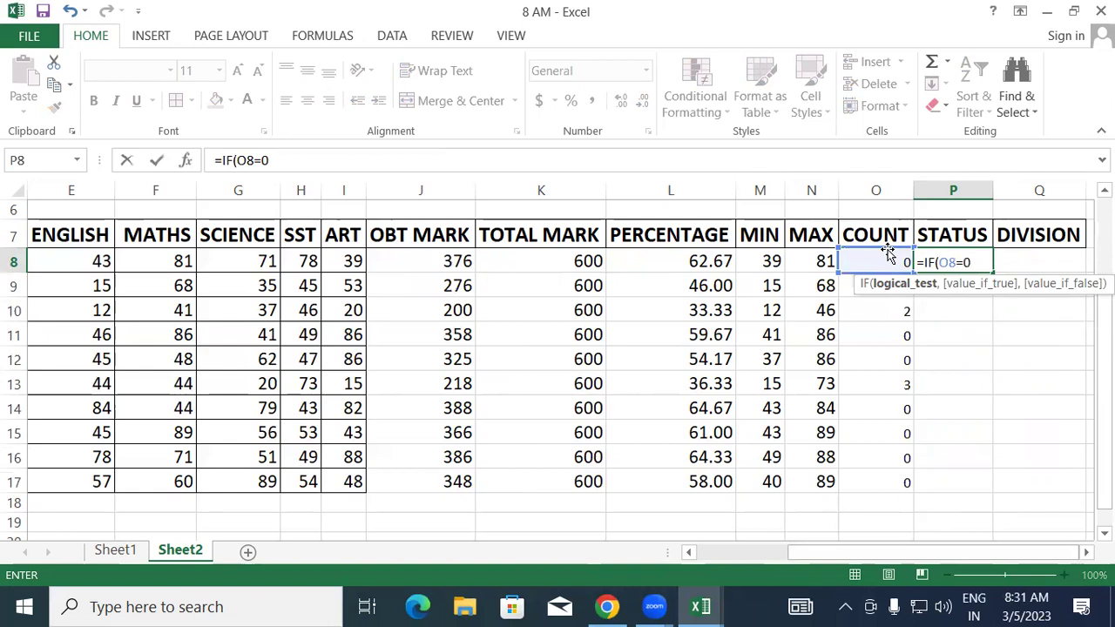
type(",")
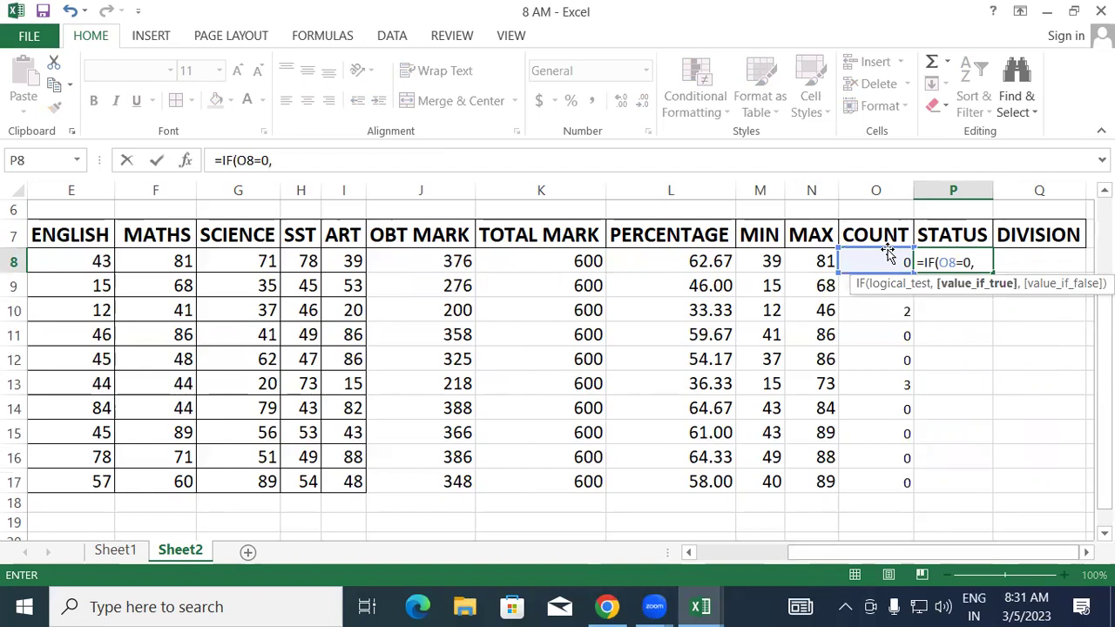
type("\"PASS")
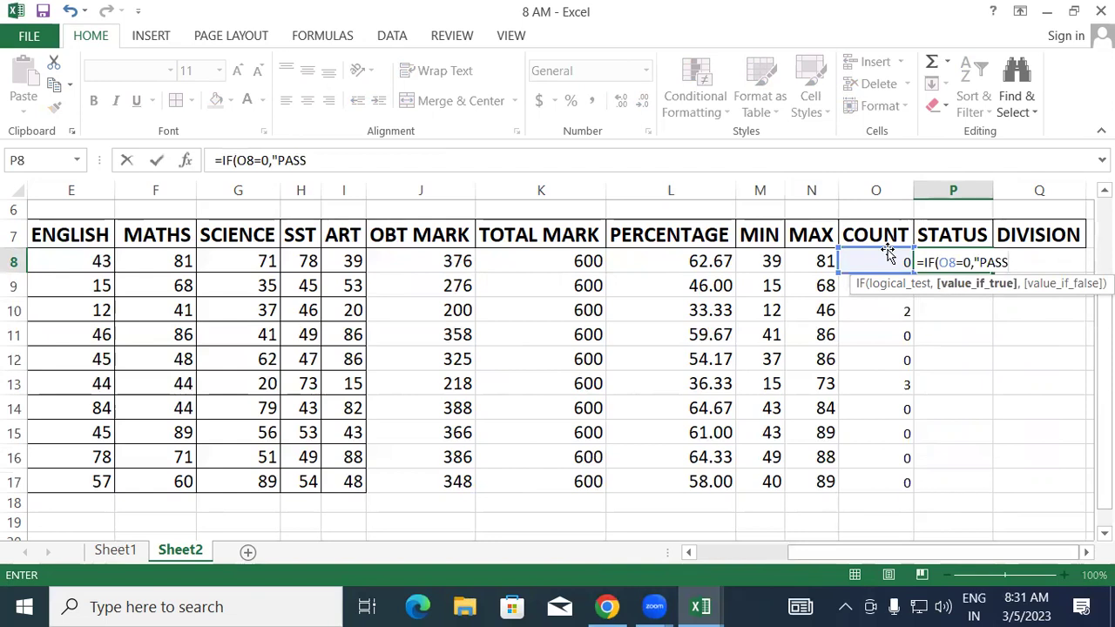
type("\"")
type(",")
Finish the P8 formula with a nested IF that returns "SP" when O8 equals 1 and "FAIL" otherwise.
type("IF")
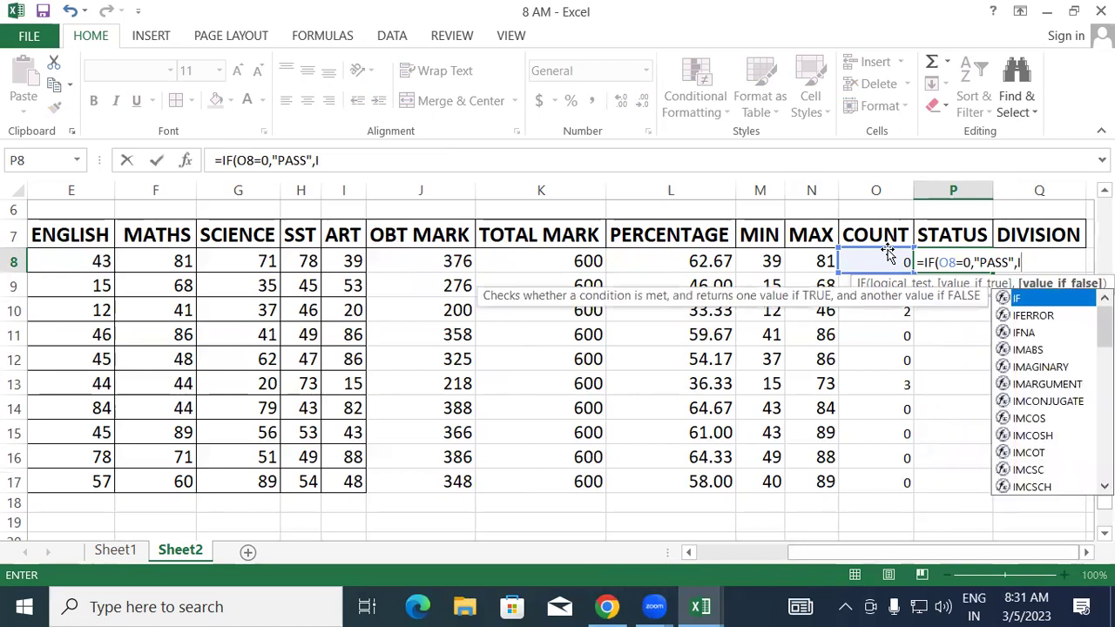
type("(")
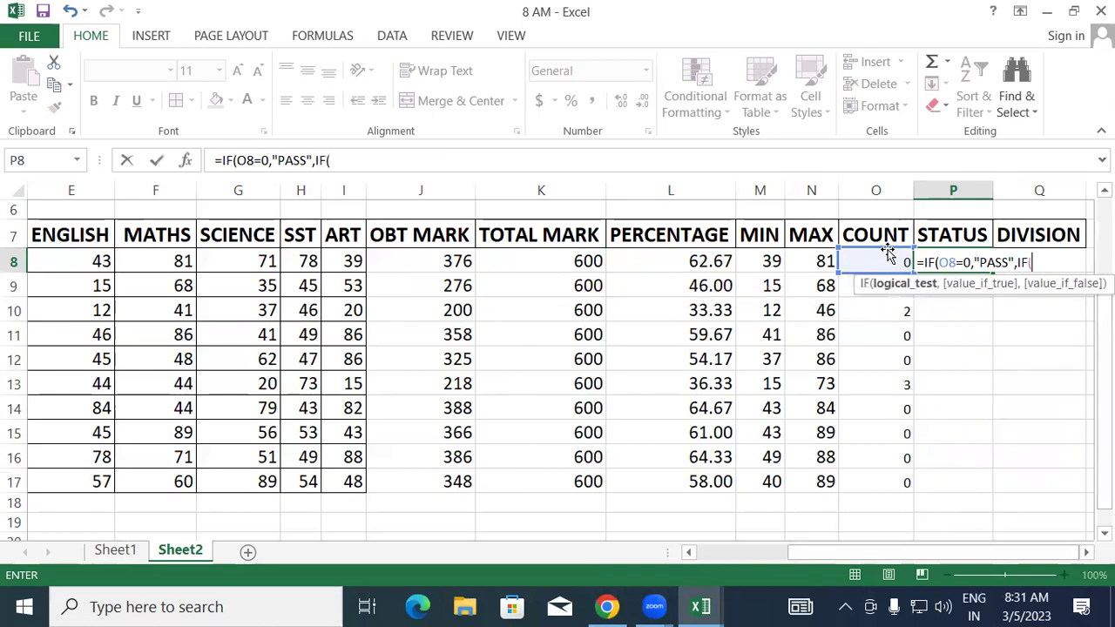
left_click(875, 261)
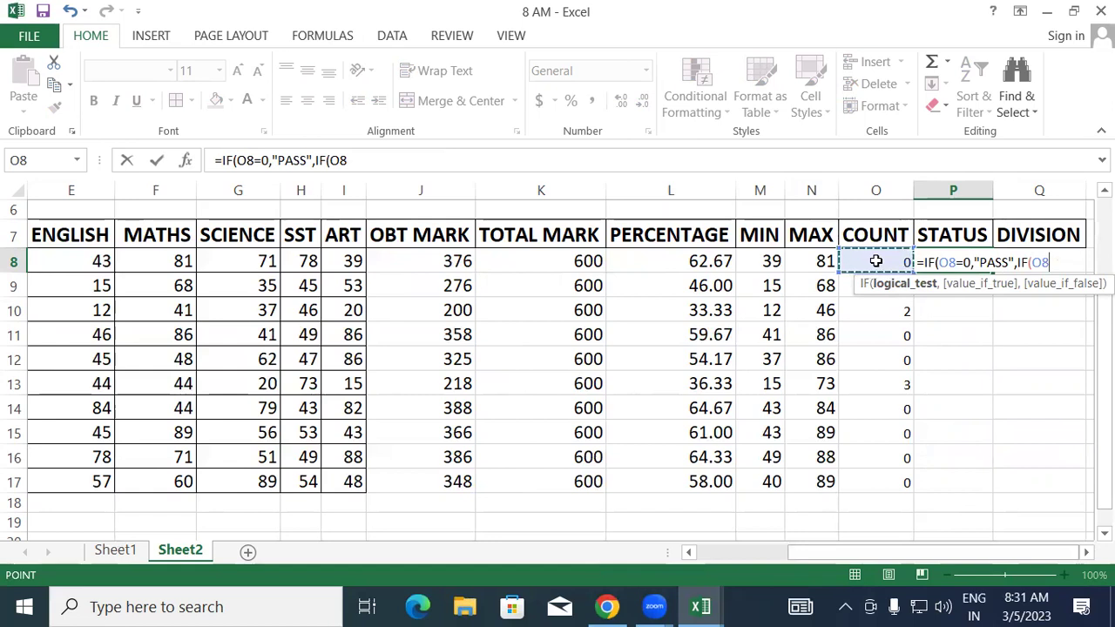
type("=")
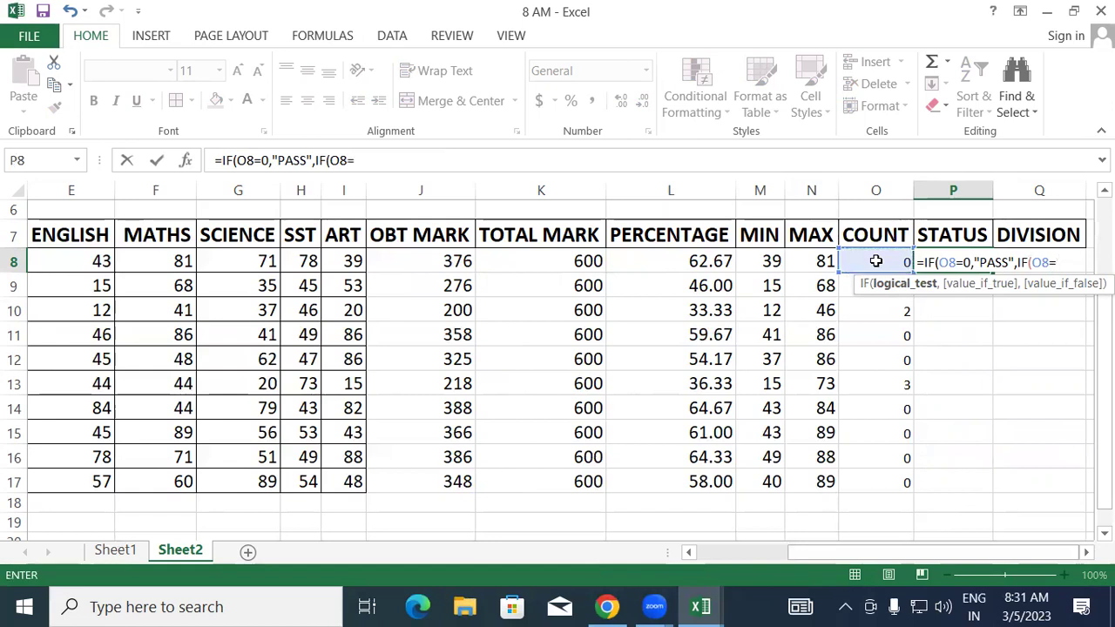
type("1,")
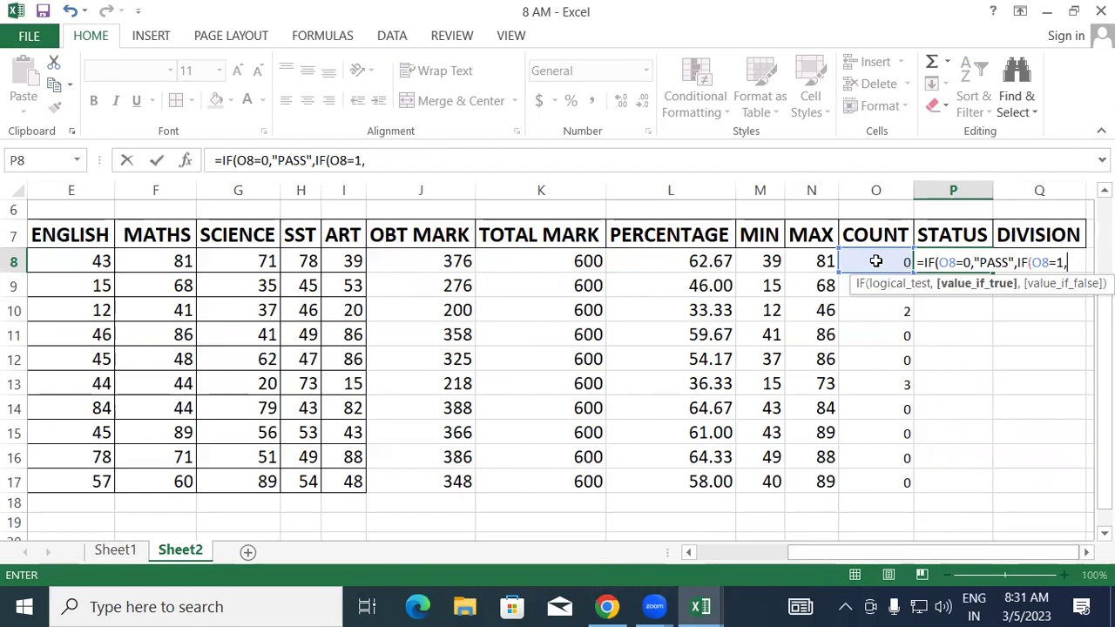
type("\"SP\"")
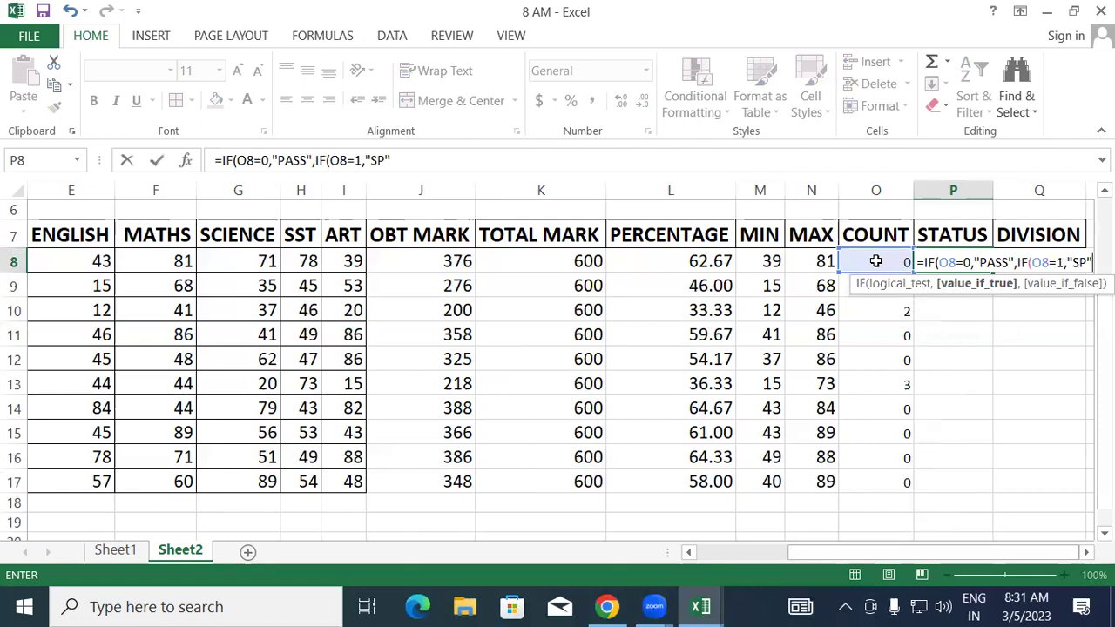
type(",\"")
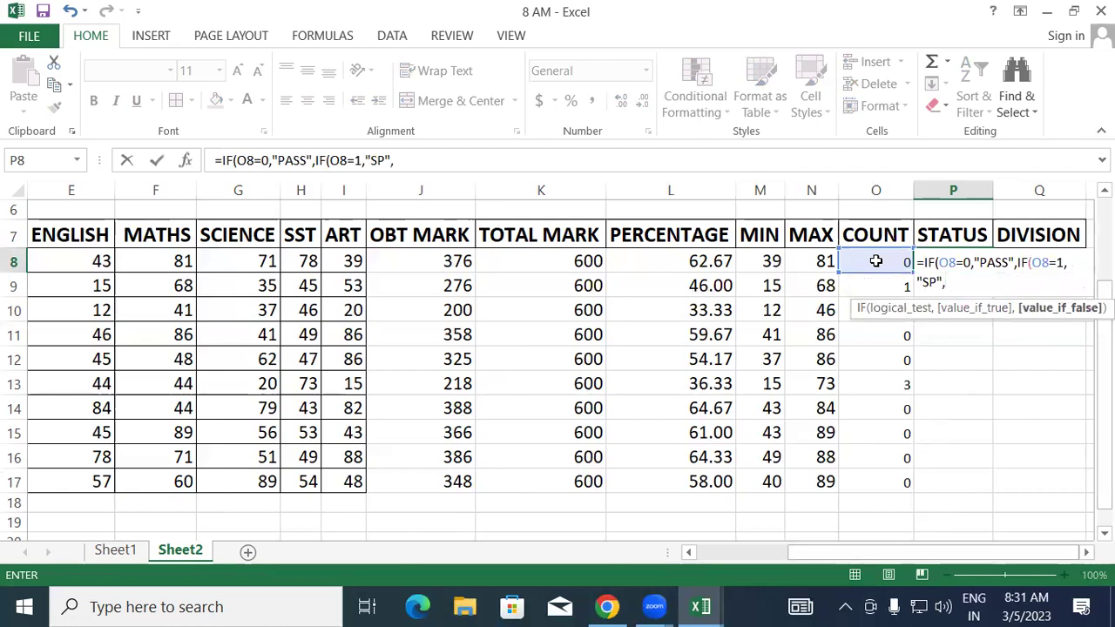
type("FAIL\")")
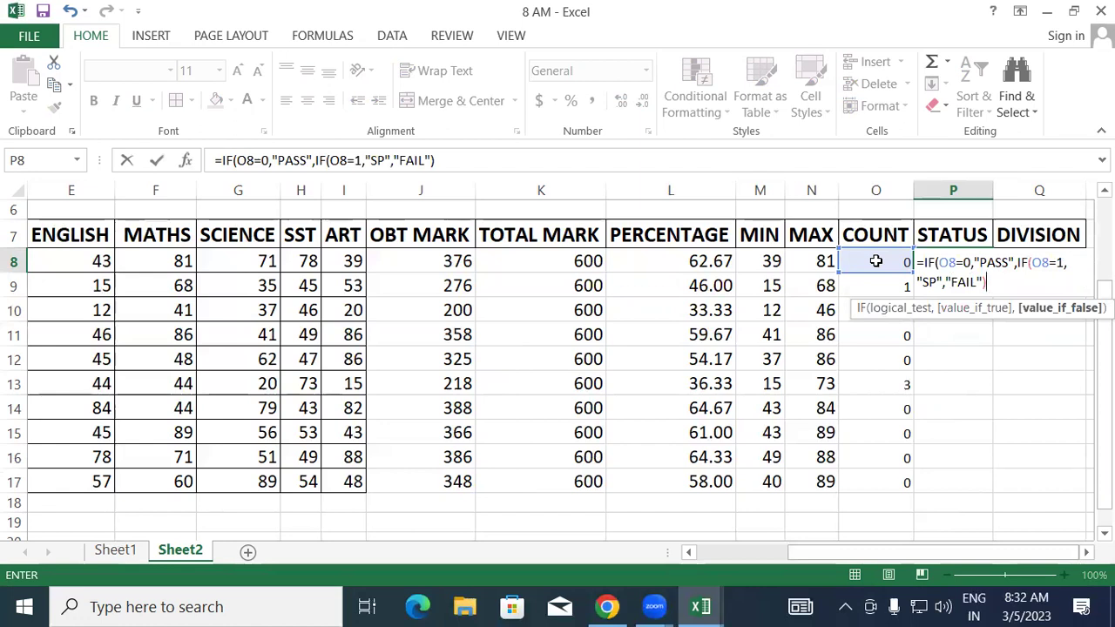
type(")")
key("Return")
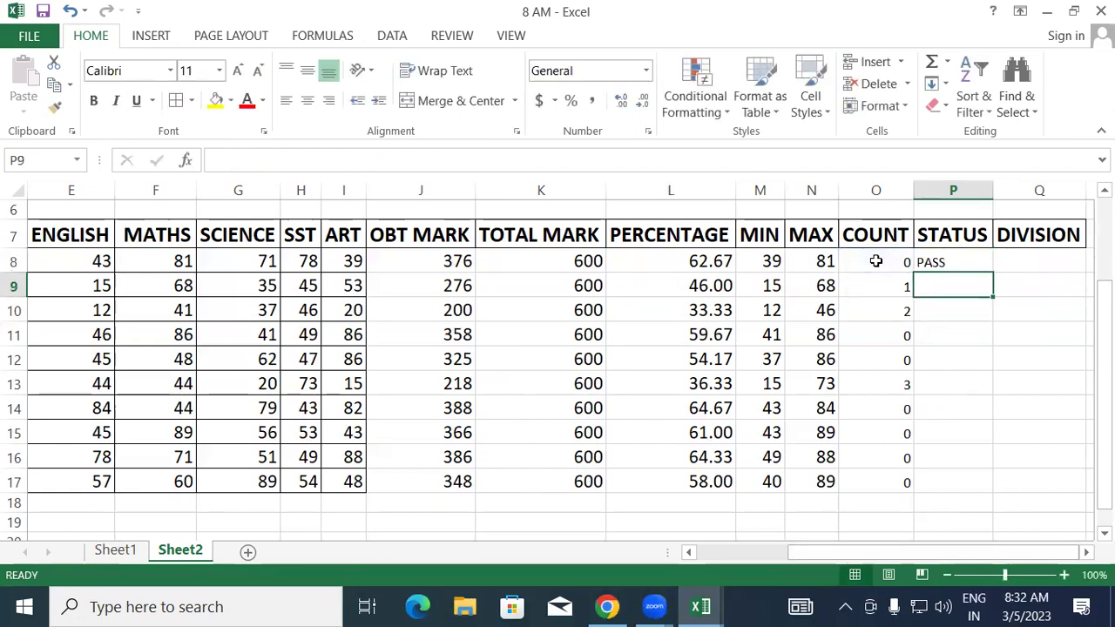
Fill the STATUS formula from P8 down to P17 and review the COUNT and STATUS formulas in row 8.
left_click(968, 265)
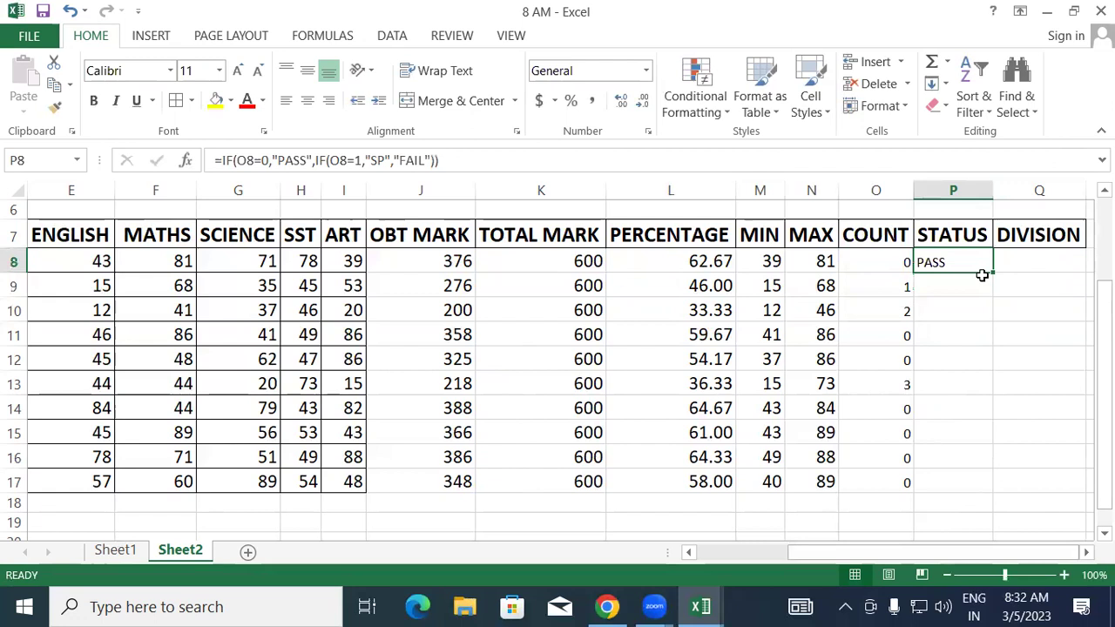
double_click(990, 277)
left_click(1048, 322)
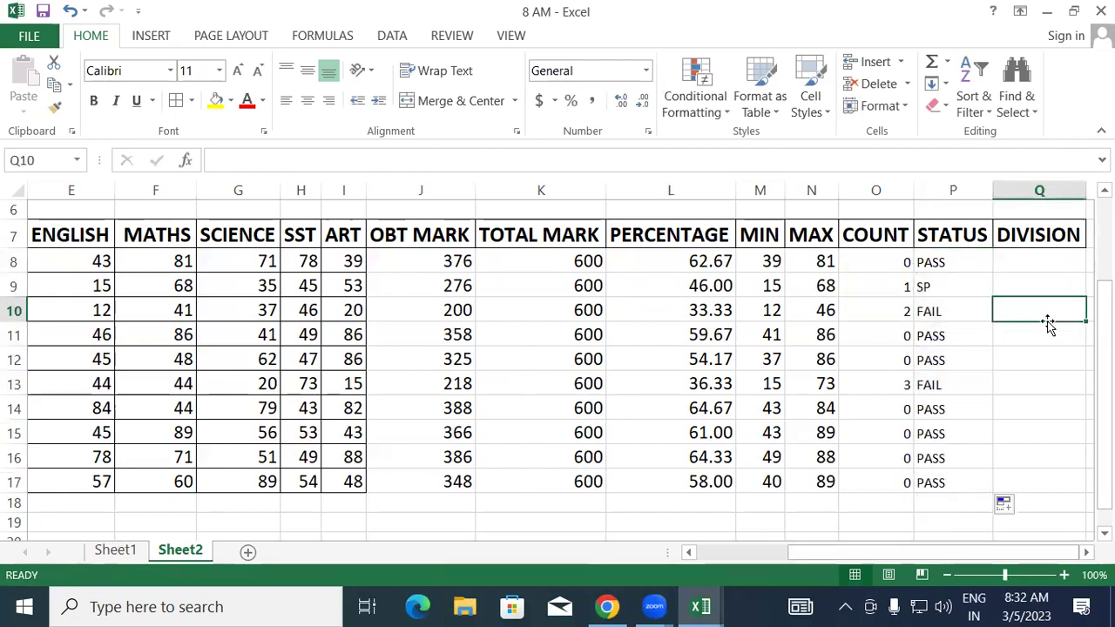
left_click(883, 264)
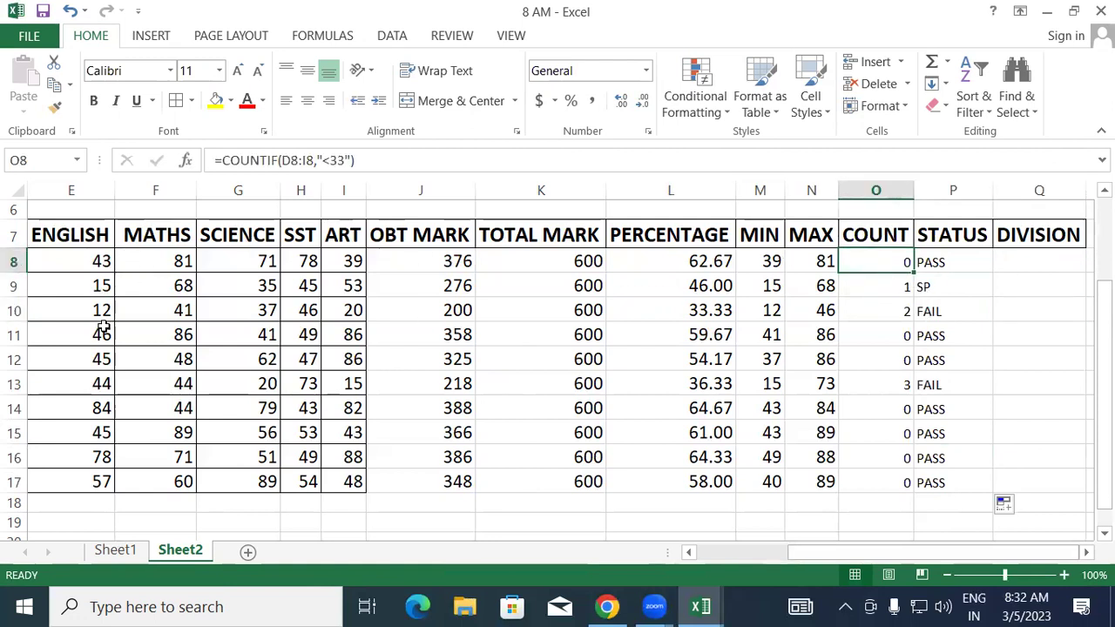
left_click(954, 269)
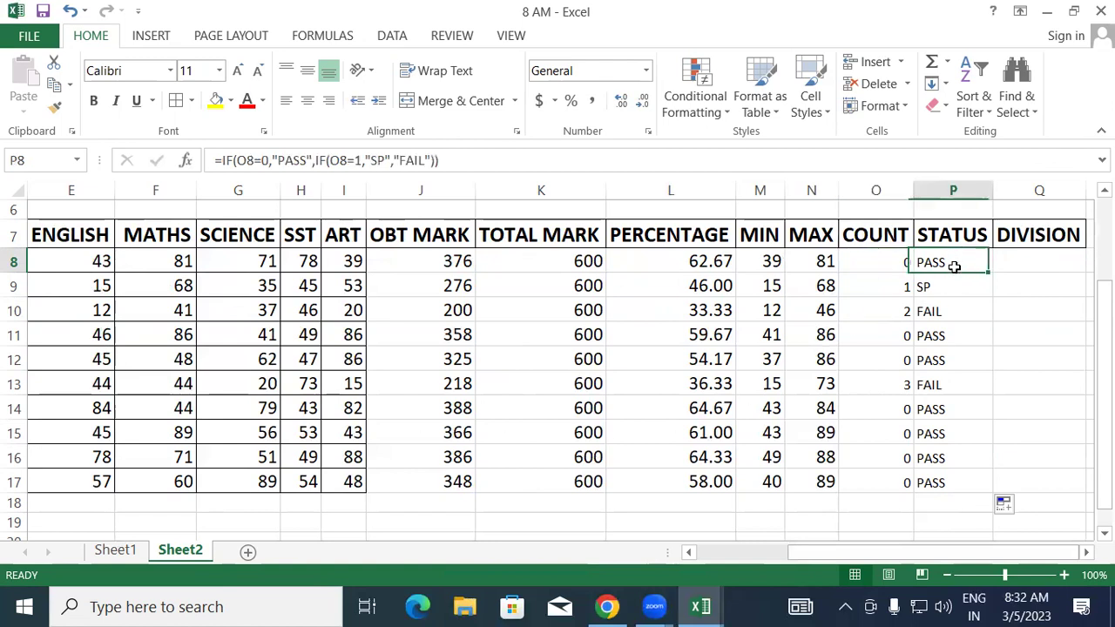
left_click(886, 259)
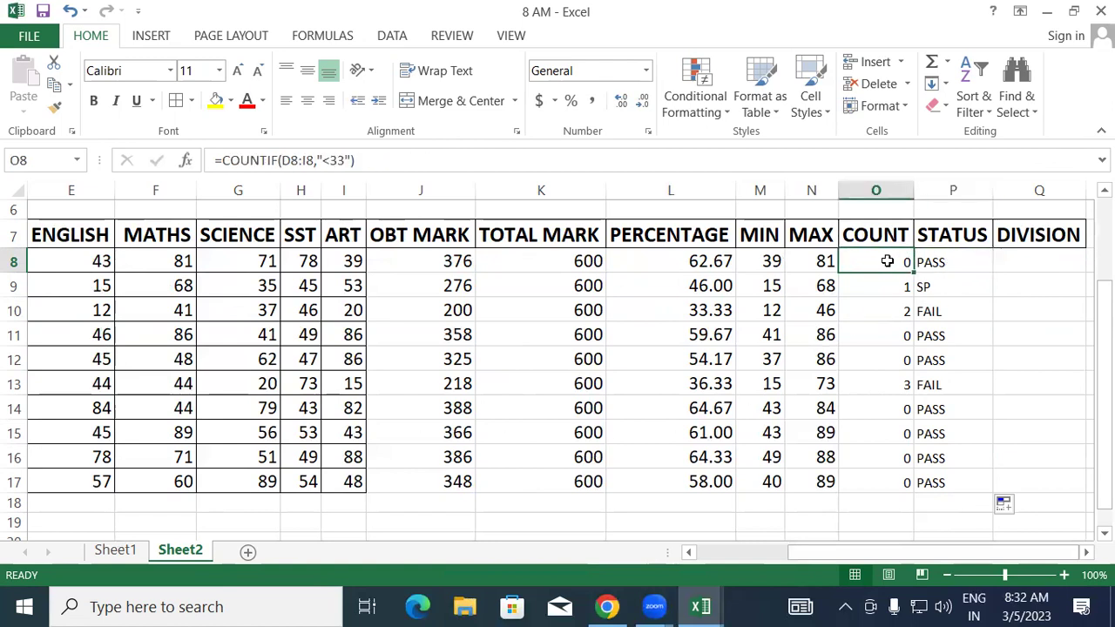
left_click(1059, 266)
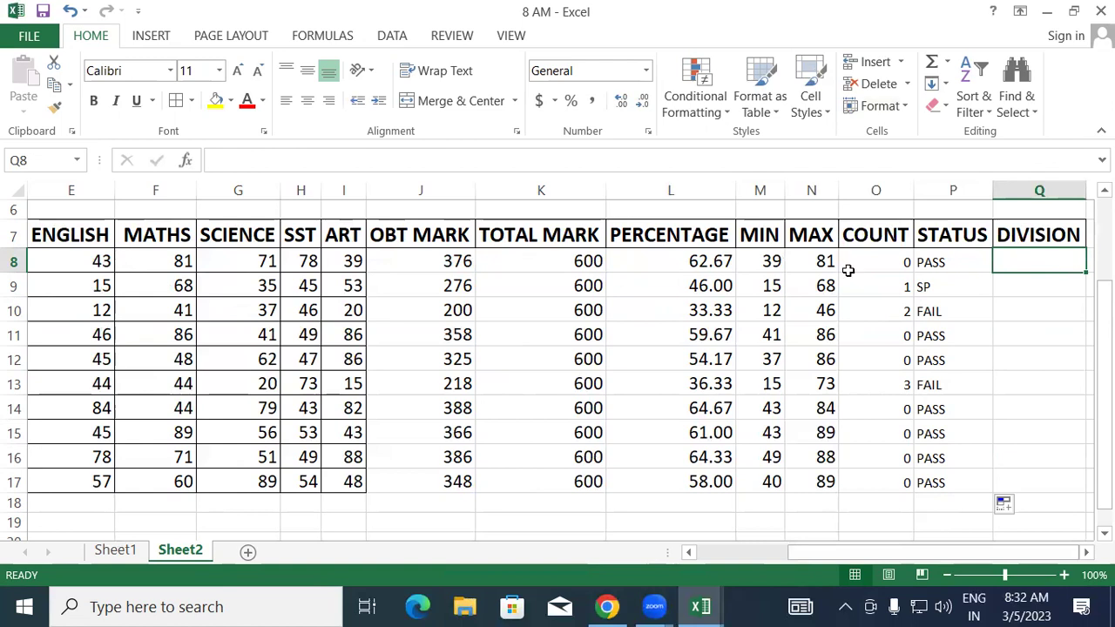
left_click(888, 261)
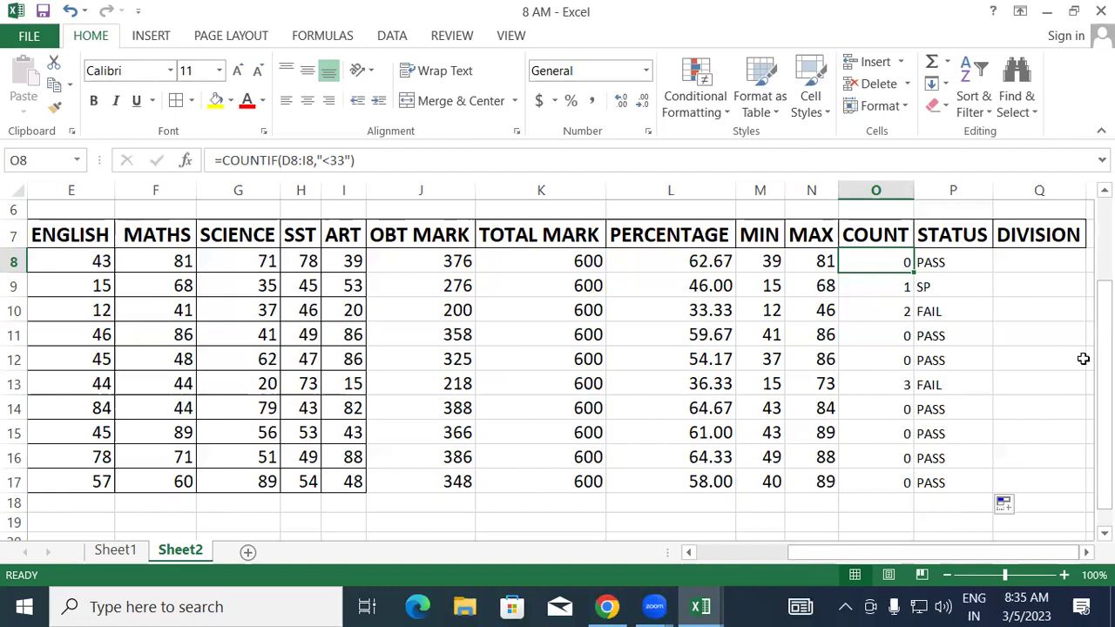
Begin an IF formula in the first student's DIVISION cell Q8 that returns "FIRST" when the percentage in L8 is at least 60.
left_click(1031, 266)
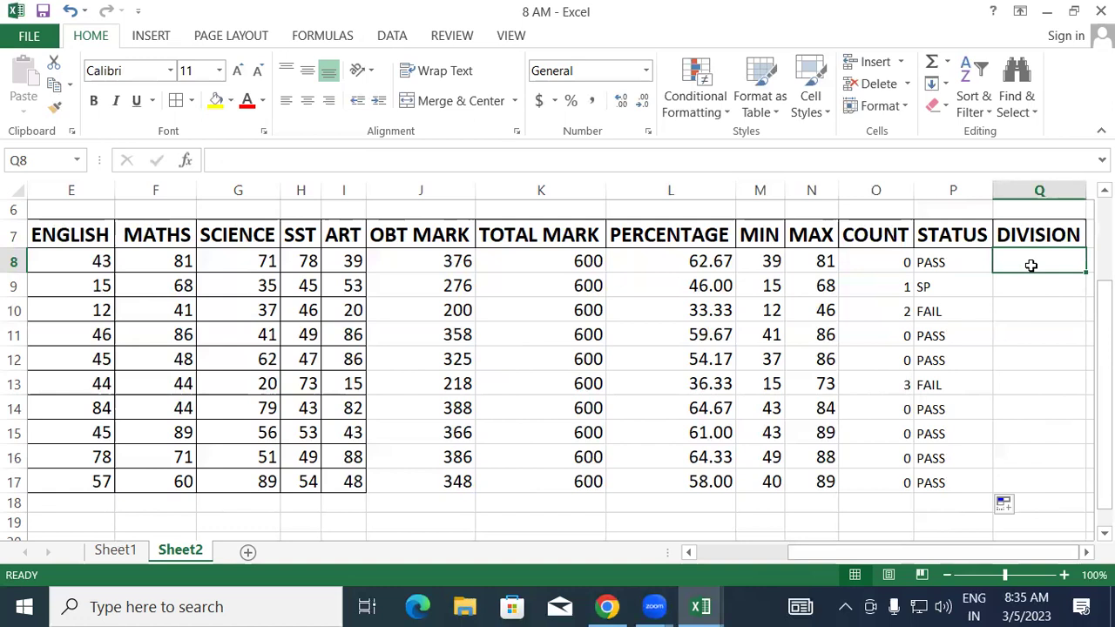
type("=IF")
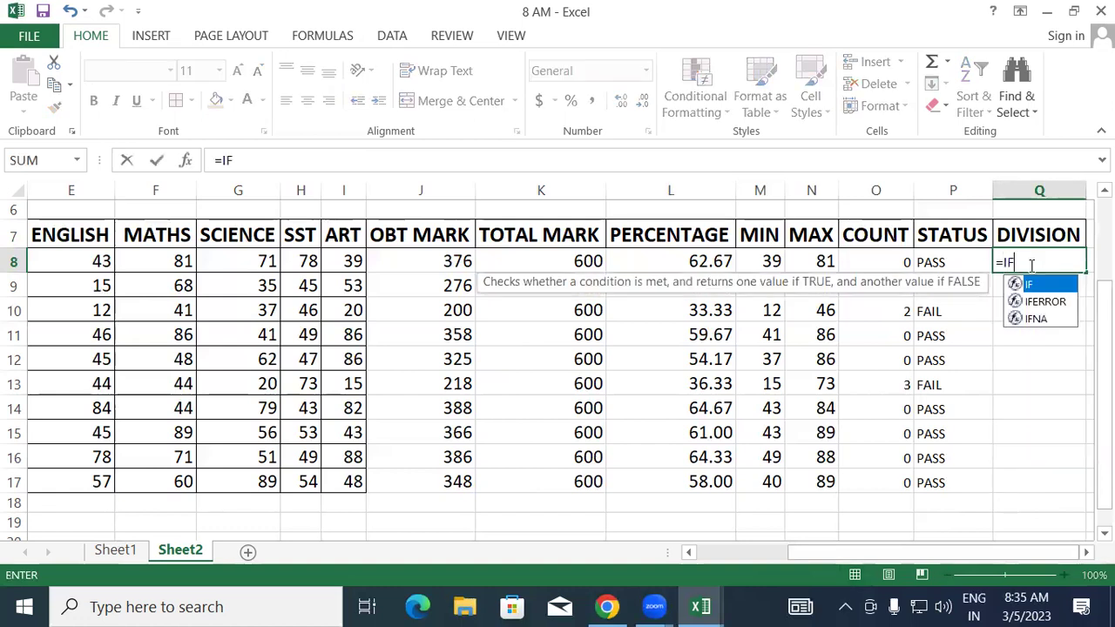
type("(")
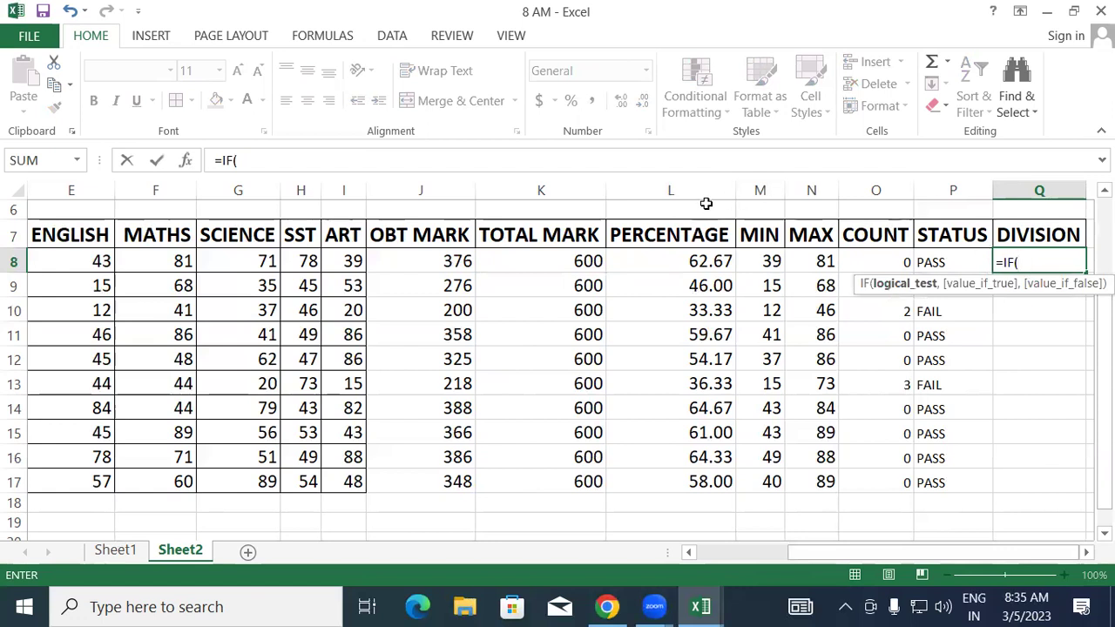
left_click(661, 268)
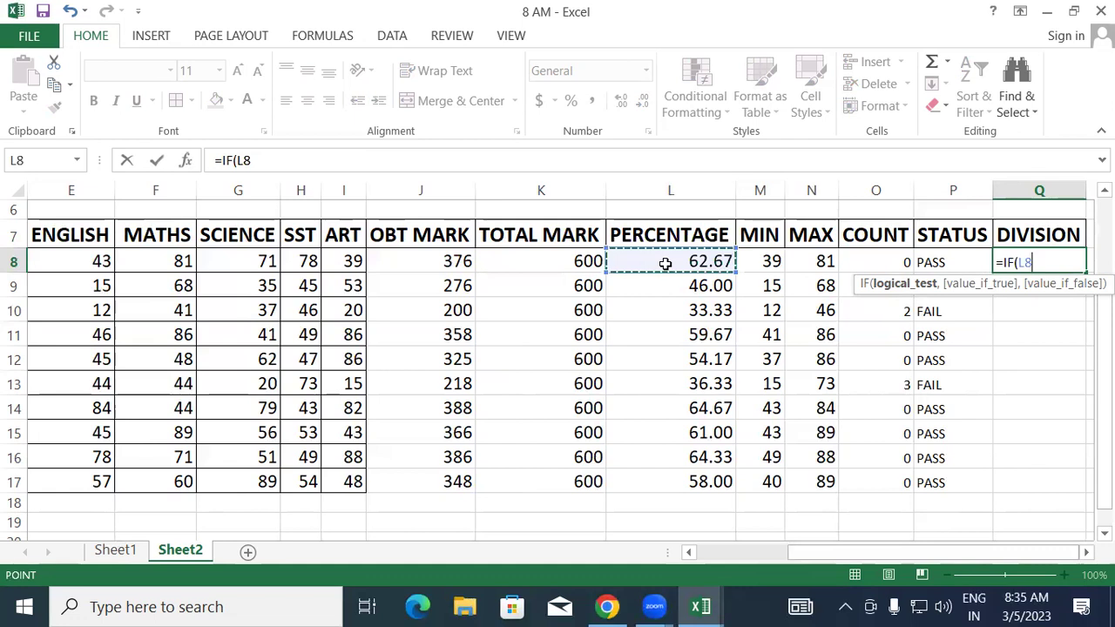
type(">=")
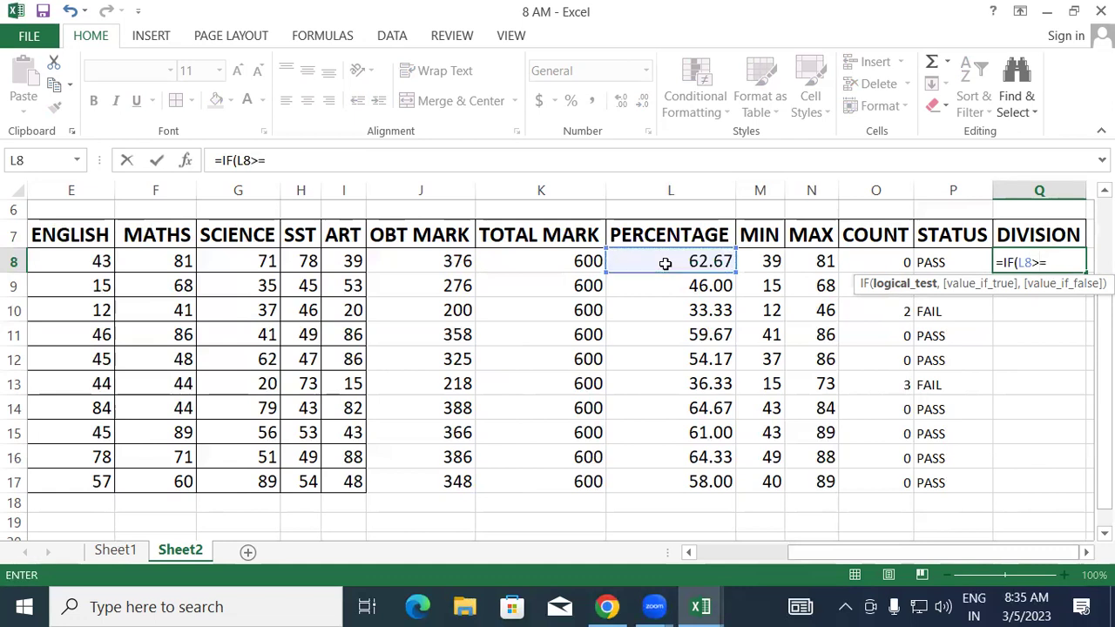
type("60,\"F")
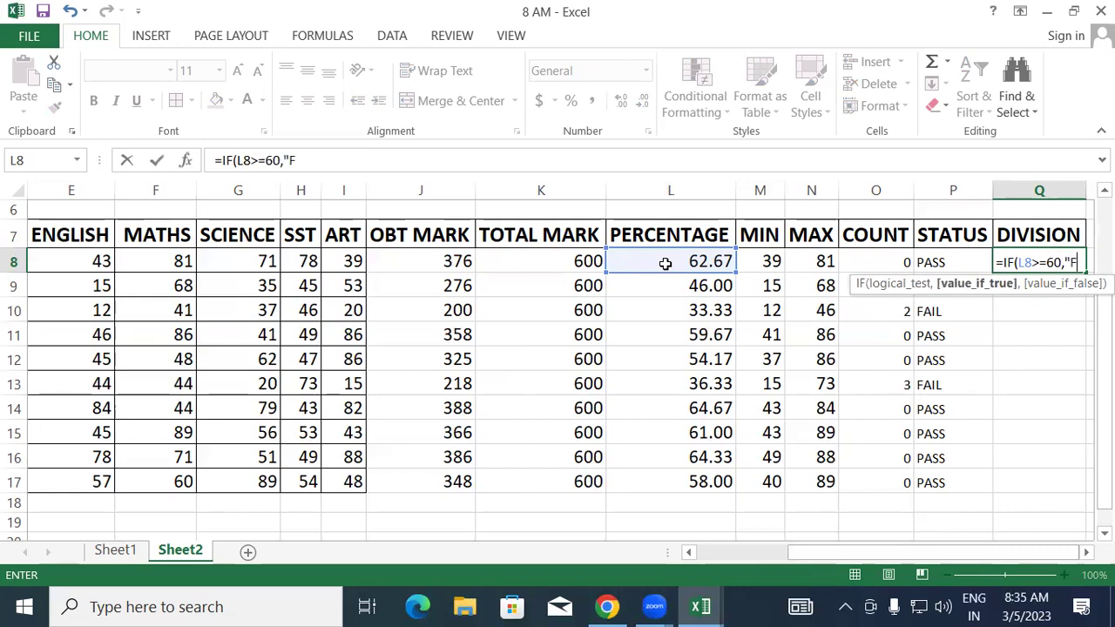
type("IRST")
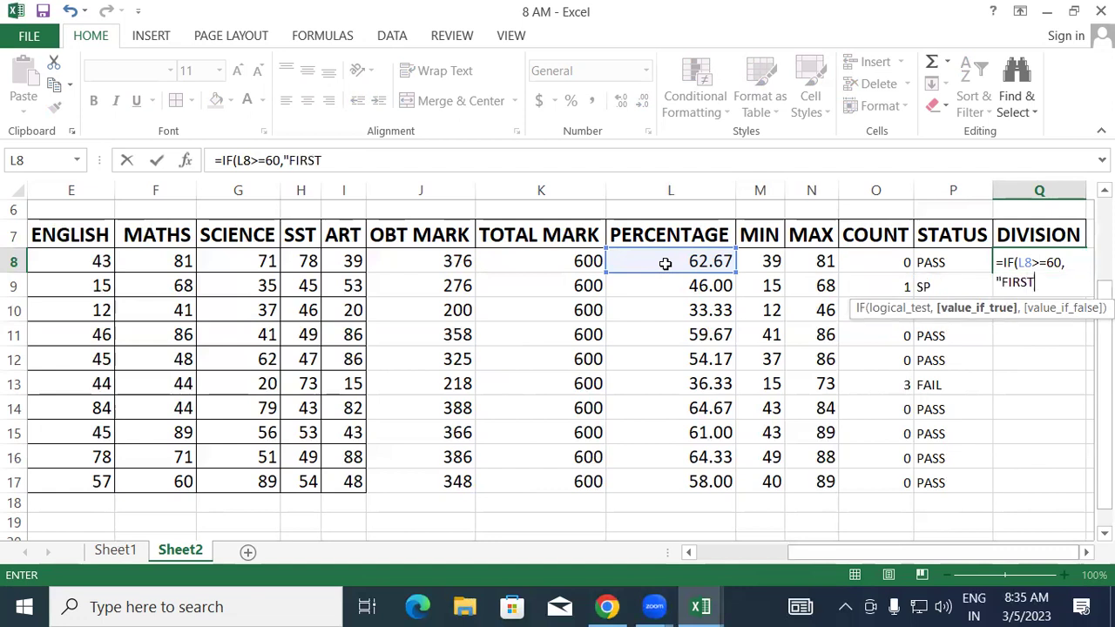
type("\",")
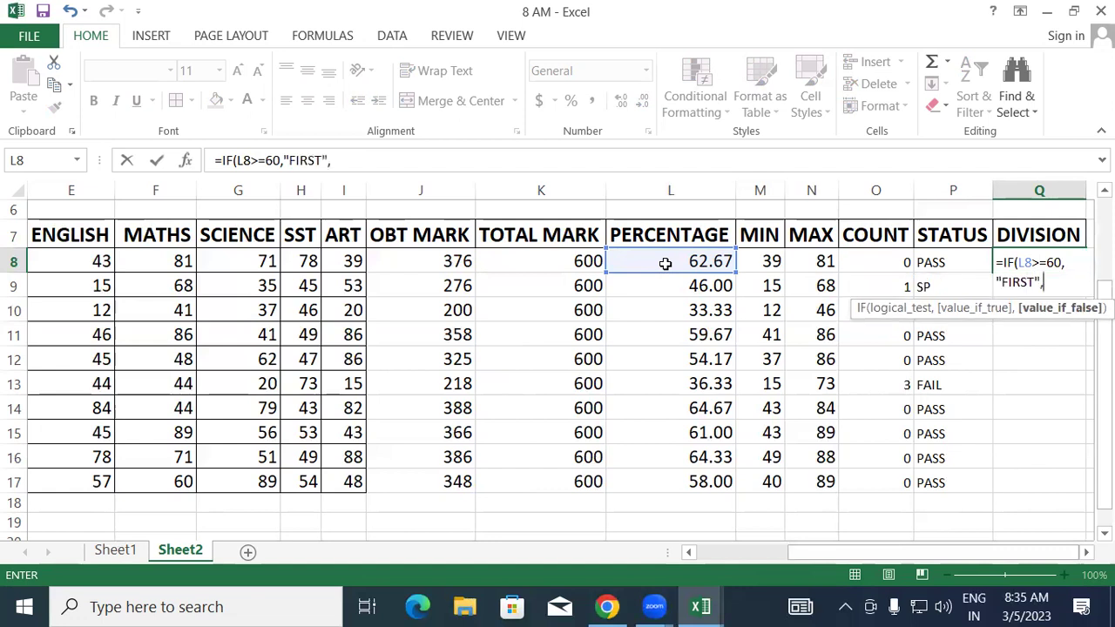
Extend the Q8 formula with a nested IF that returns "SECOND" when L8 is at least 45, and open a further IF.
type("IF(")
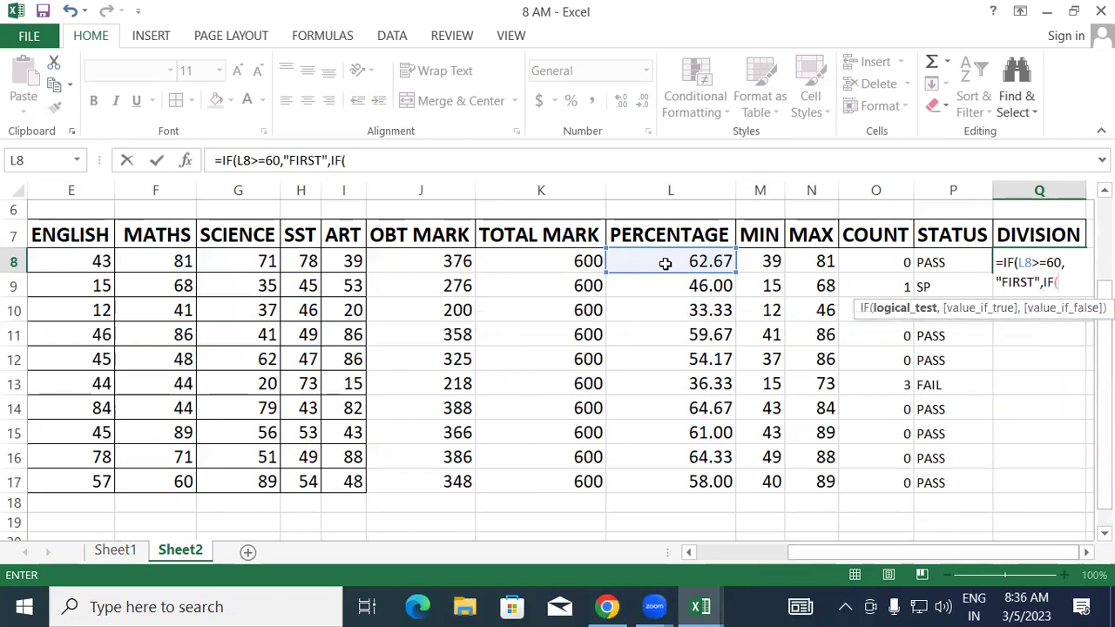
left_click(664, 263)
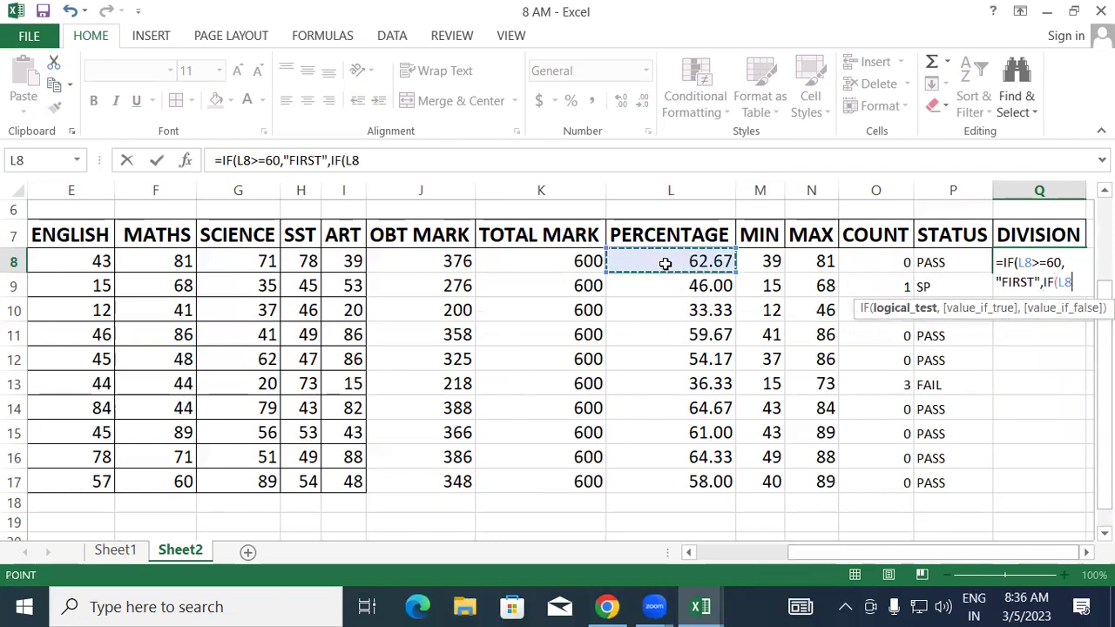
key("F8")
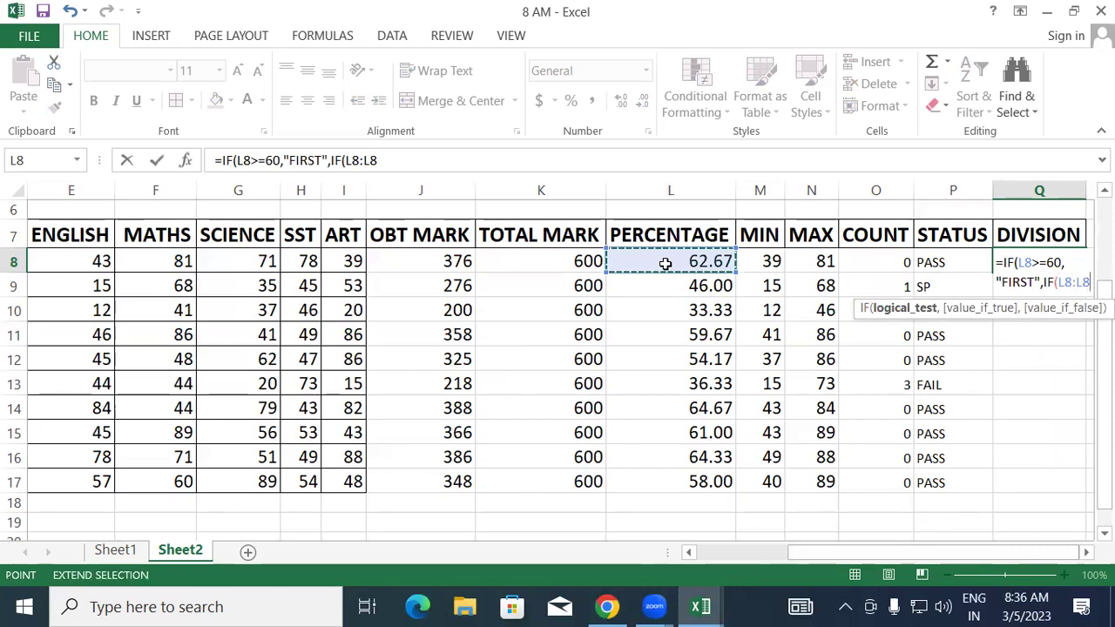
key("BackSpace")
key("BackSpace")
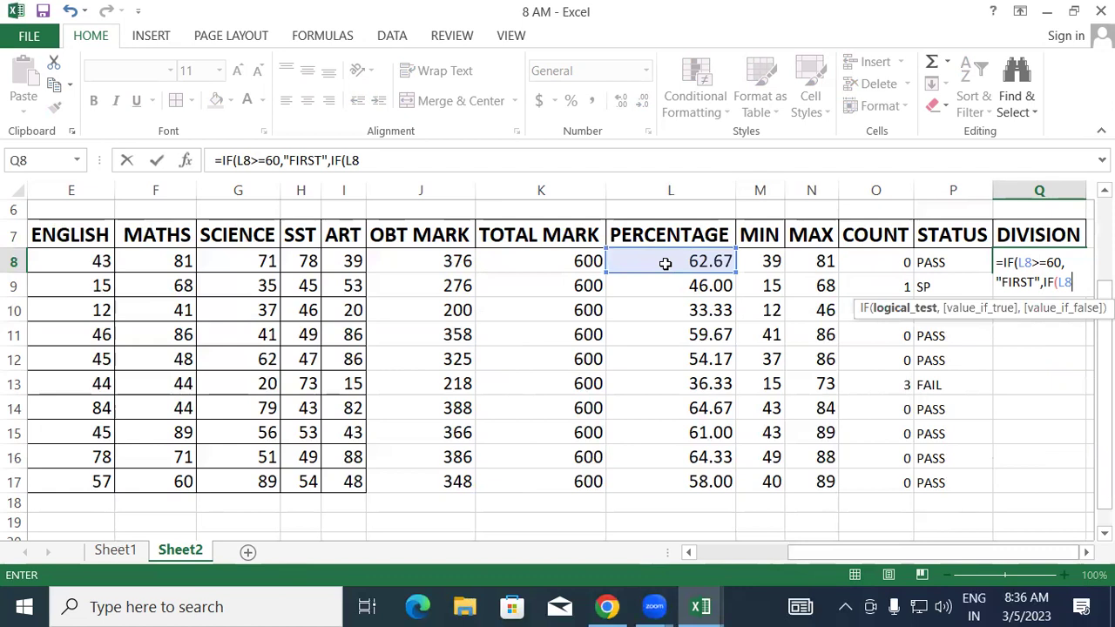
type(">=")
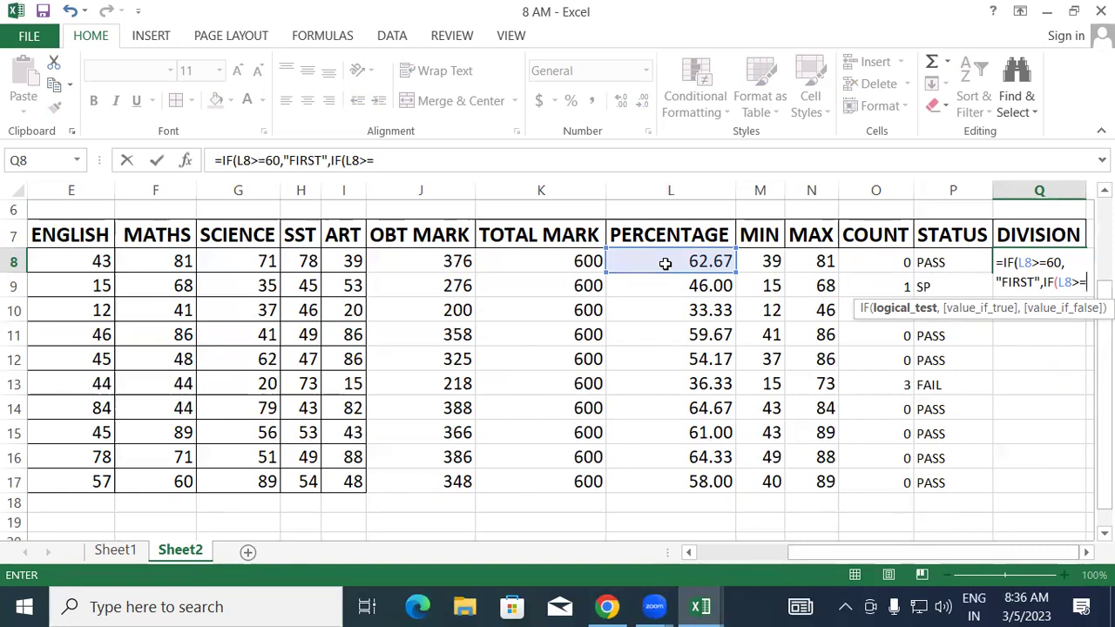
type("45")
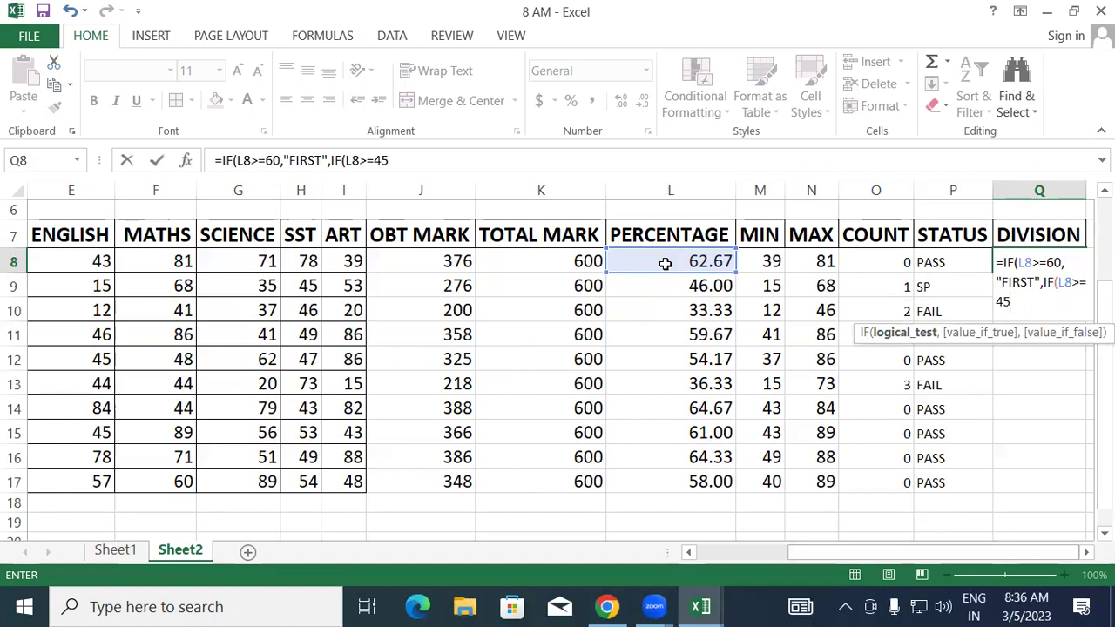
type(",\"SECONF")
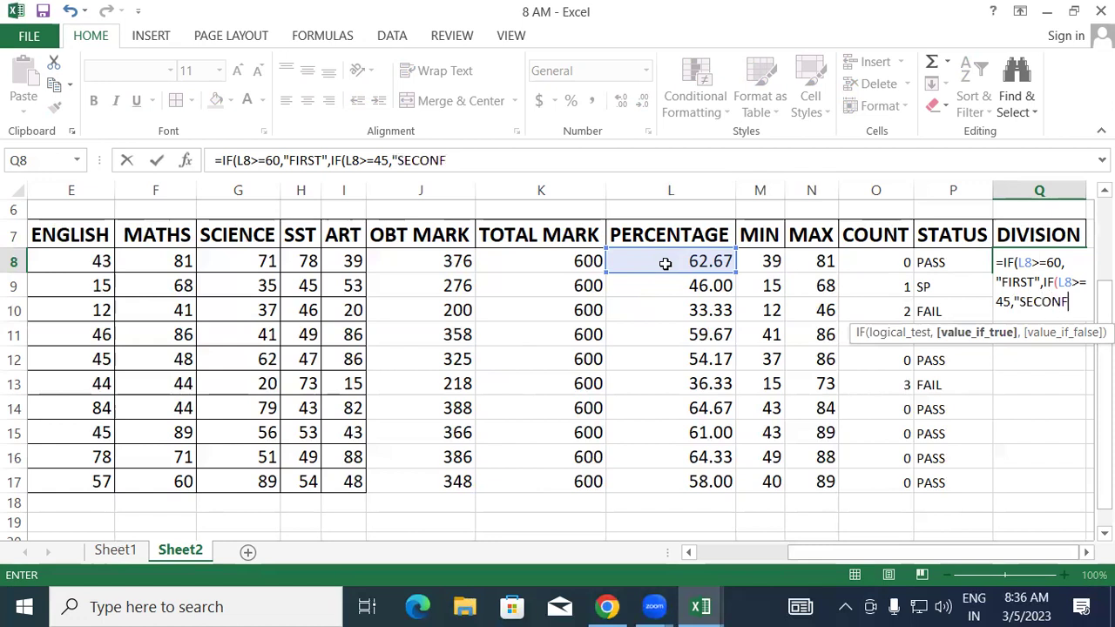
key("BackSpace")
type("D\",IF(")
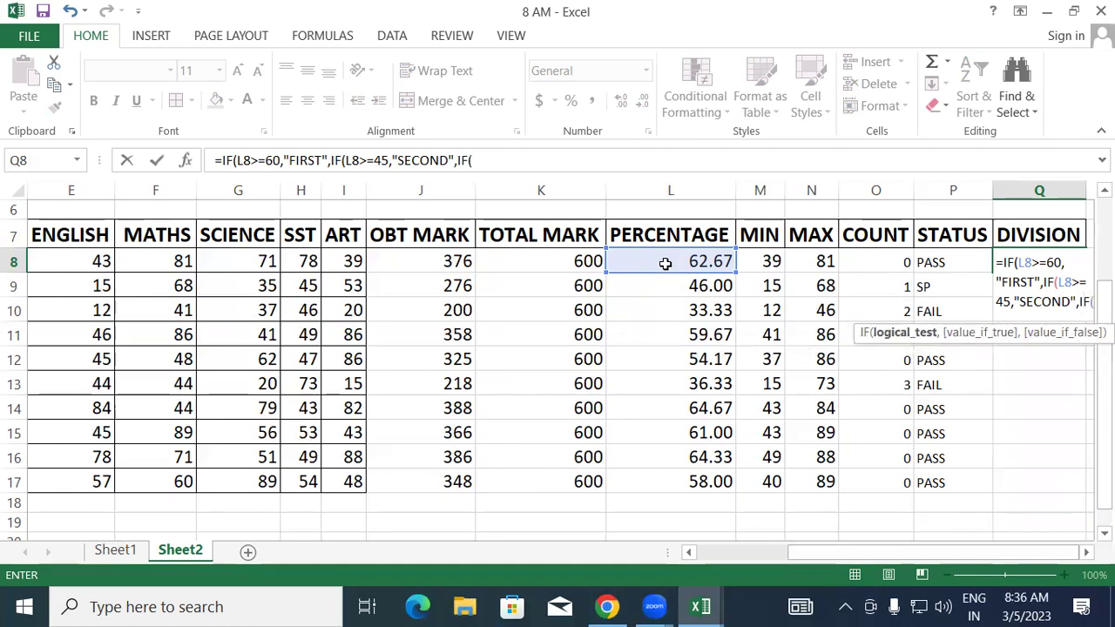
Complete the Q8 formula with an IF that returns "THIRD" when L8 is at least 33 and "FAIL" otherwise.
left_click(665, 263)
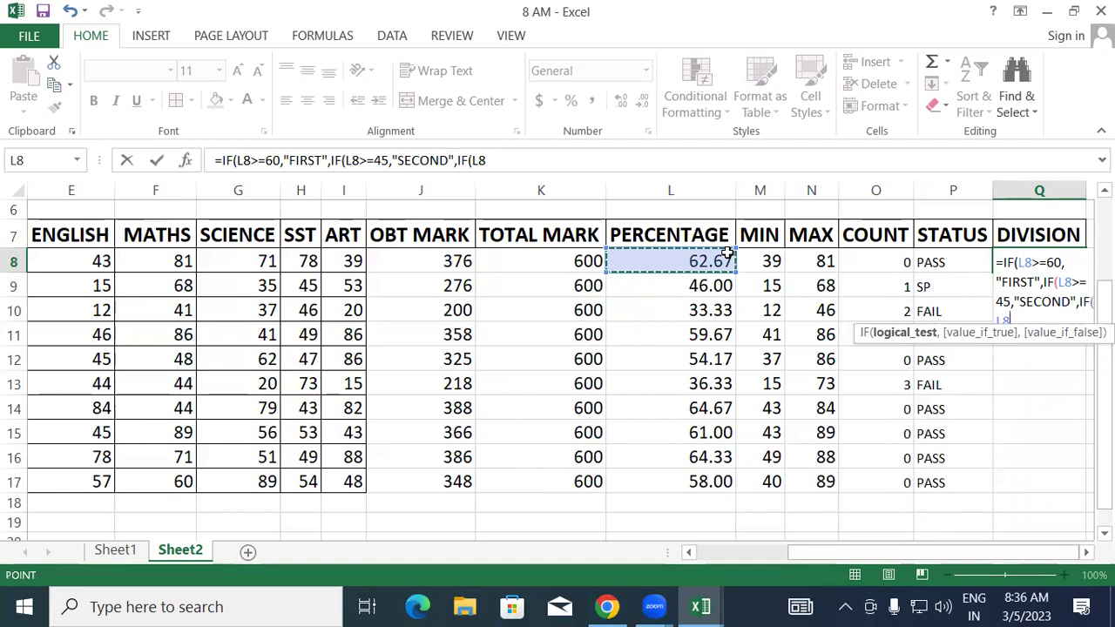
type(">=")
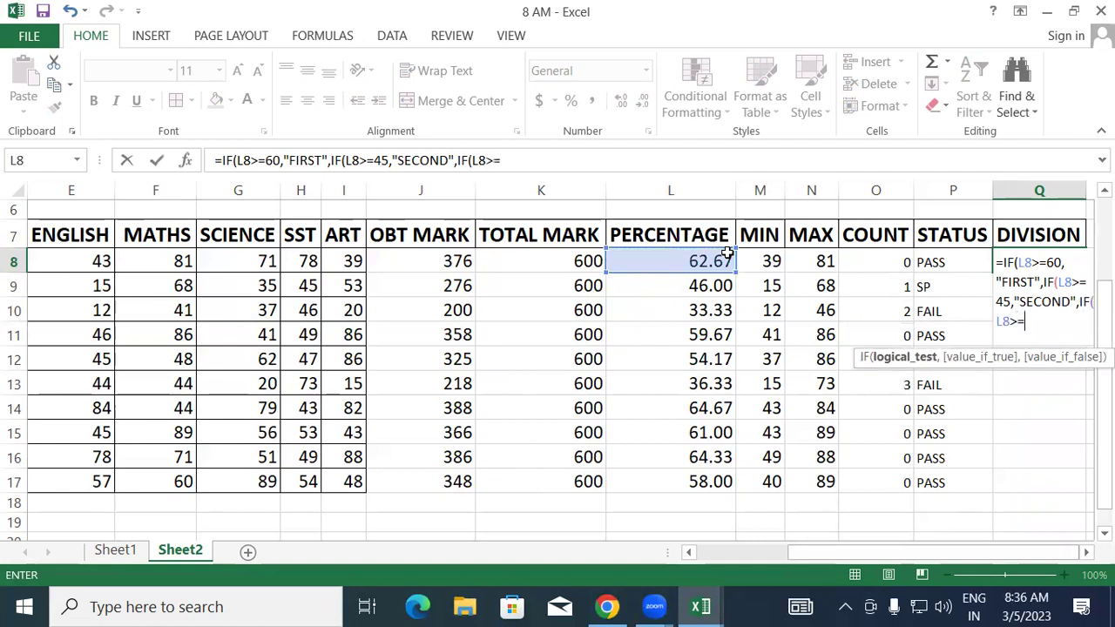
type("33,\"T")
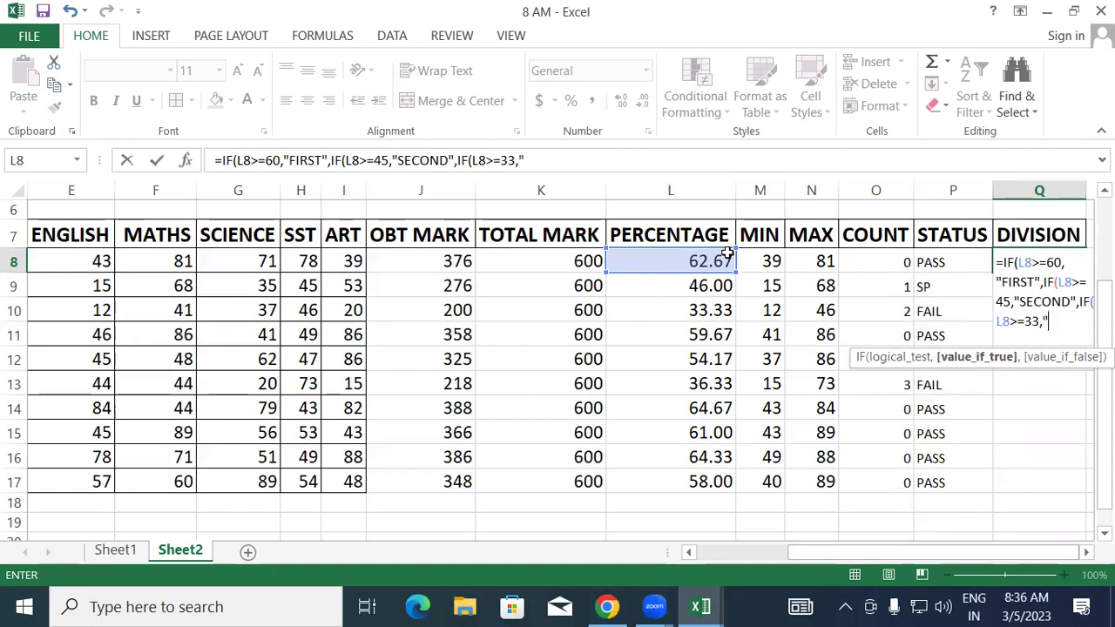
type("HIRD\"")
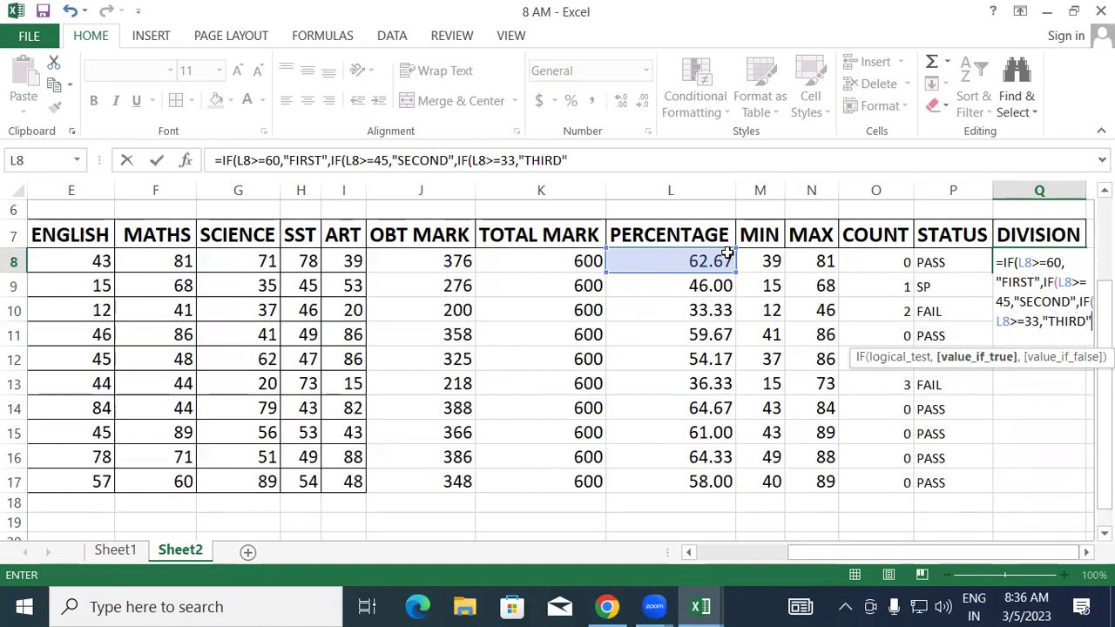
type(",\"")
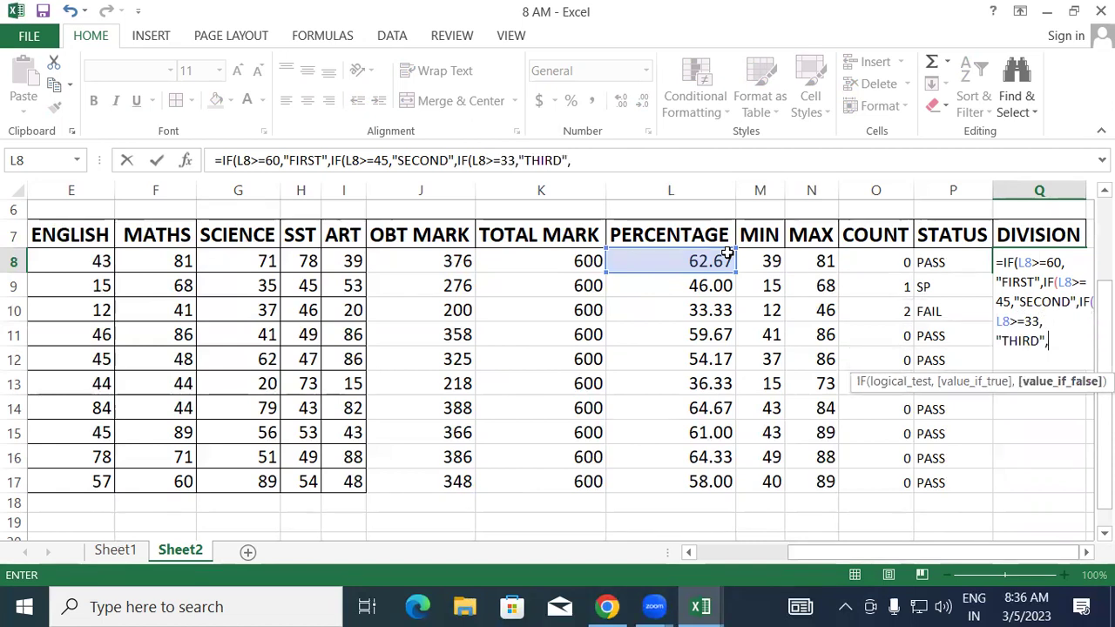
type("FAIL\")")
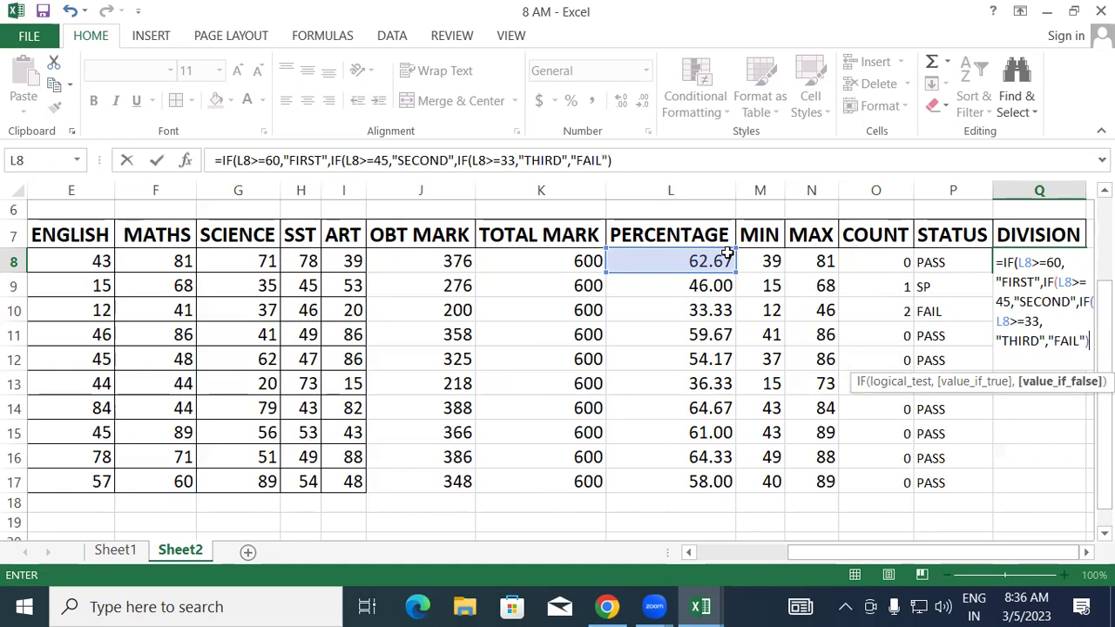
type("))")
key("Return")
Fill the DIVISION formula from Q8 down to Q17 and set the filled cells' font size to 12.
left_click(1068, 259)
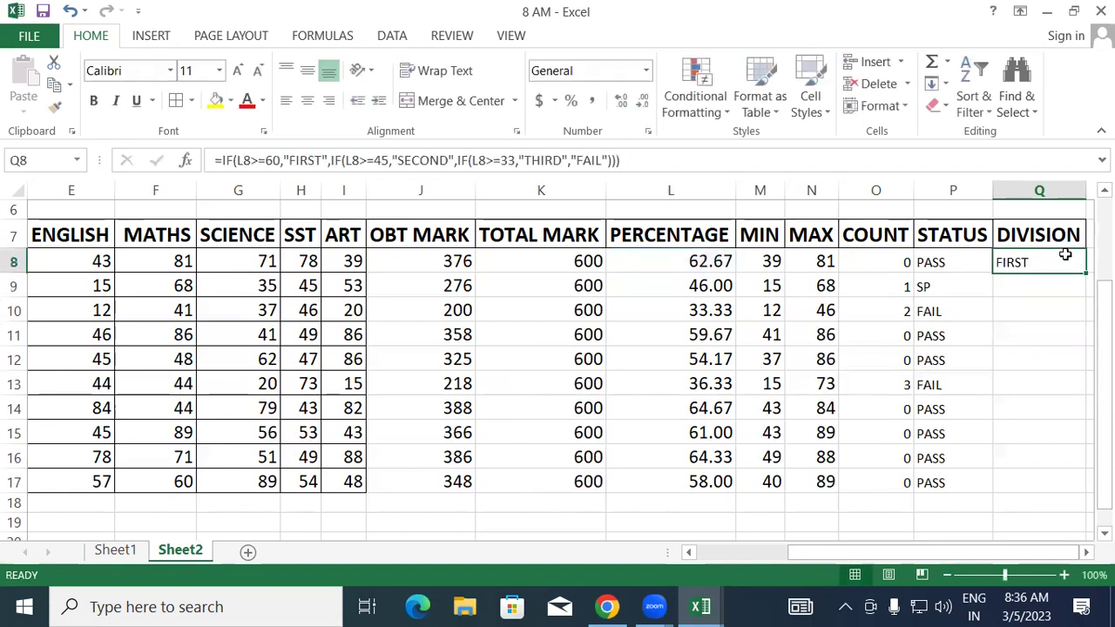
double_click(1086, 274)
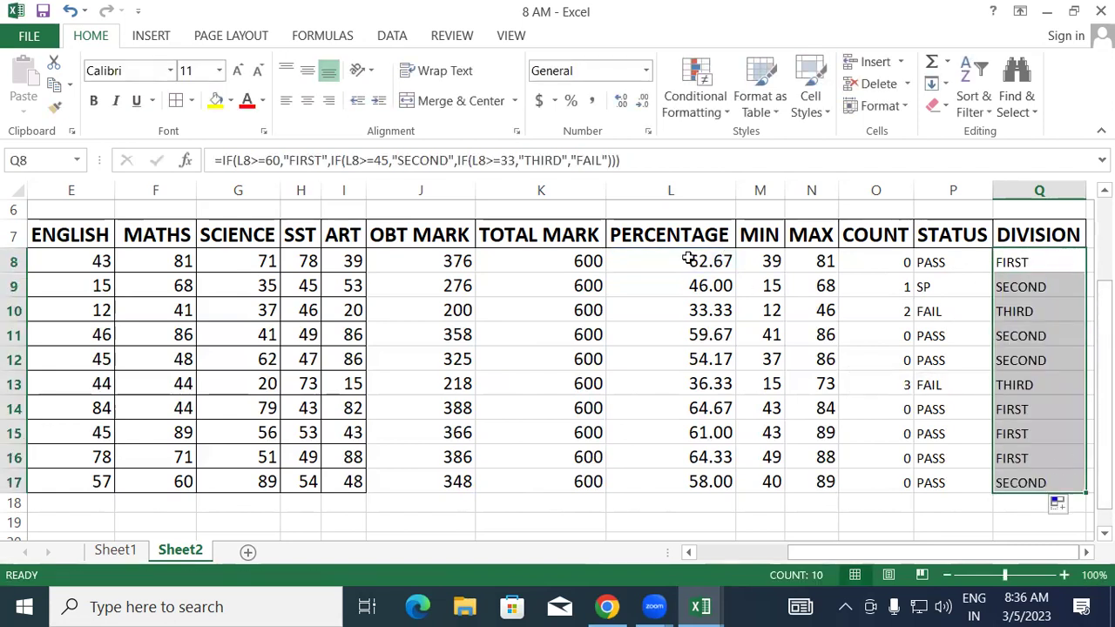
left_click(237, 71)
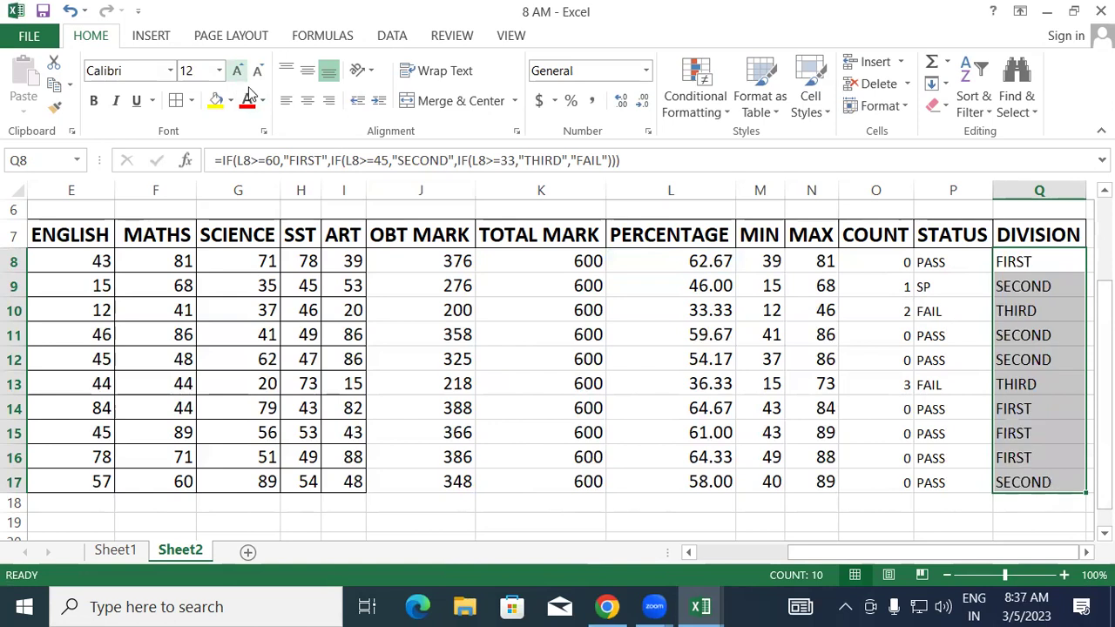
Compare the COUNT, PERCENTAGE, STATUS and DIVISION cells of the student in row 13.
left_click(856, 430)
left_click(894, 386)
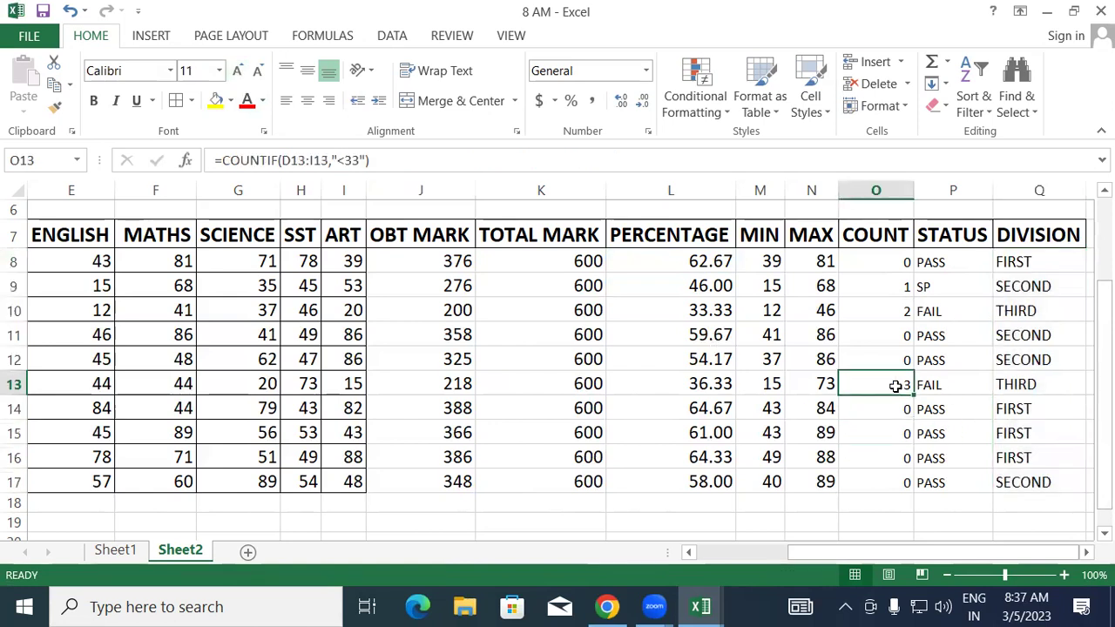
left_click(1002, 383)
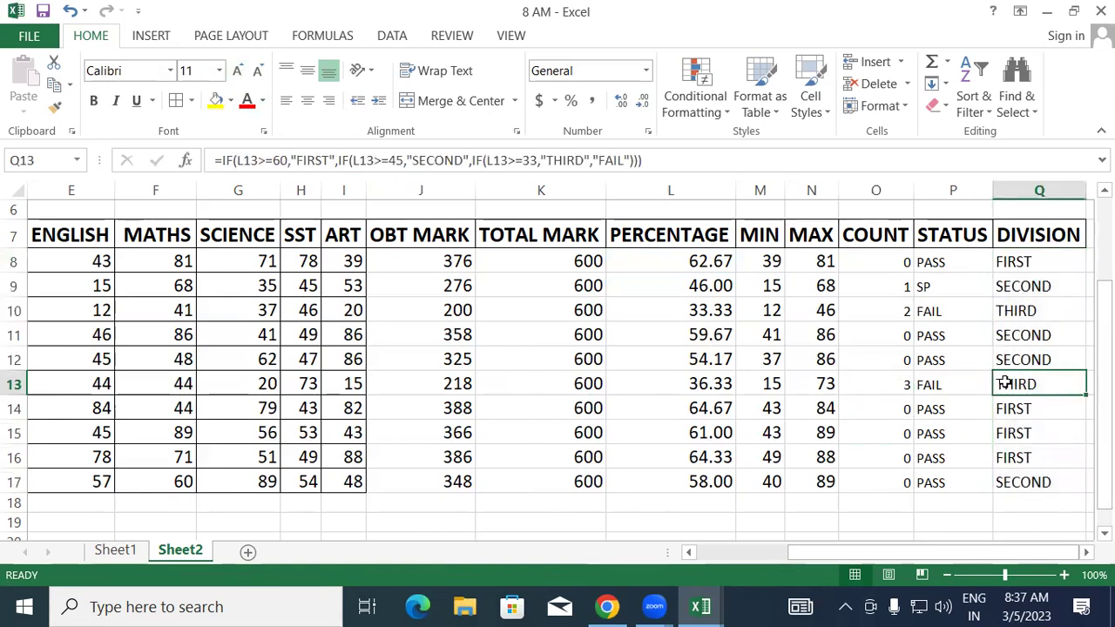
left_click(709, 380)
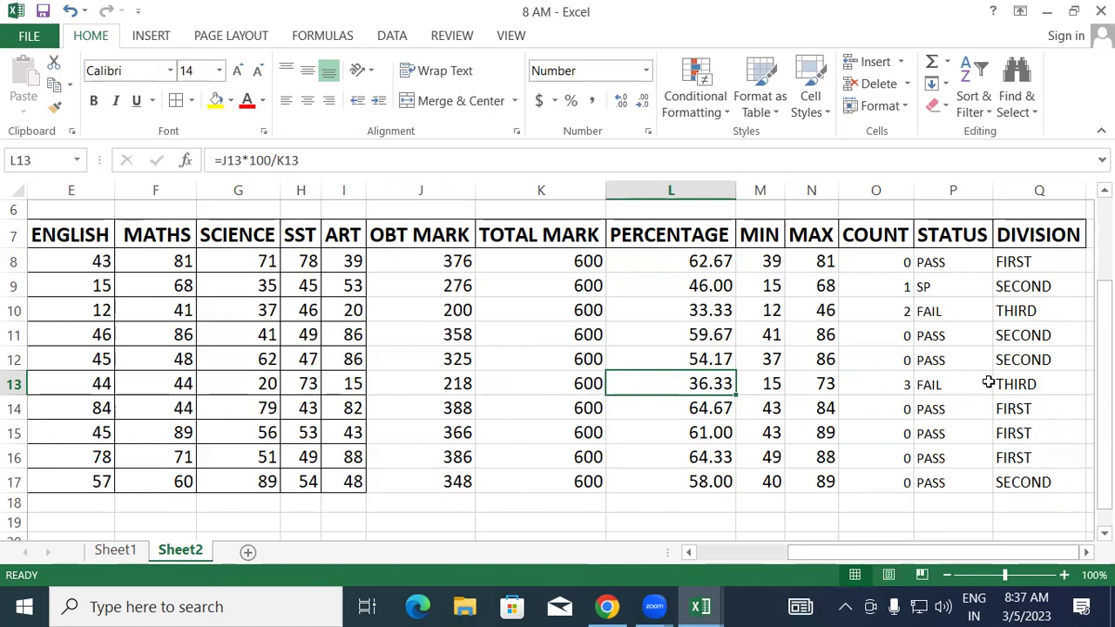
left_click(959, 386)
left_click(1022, 384)
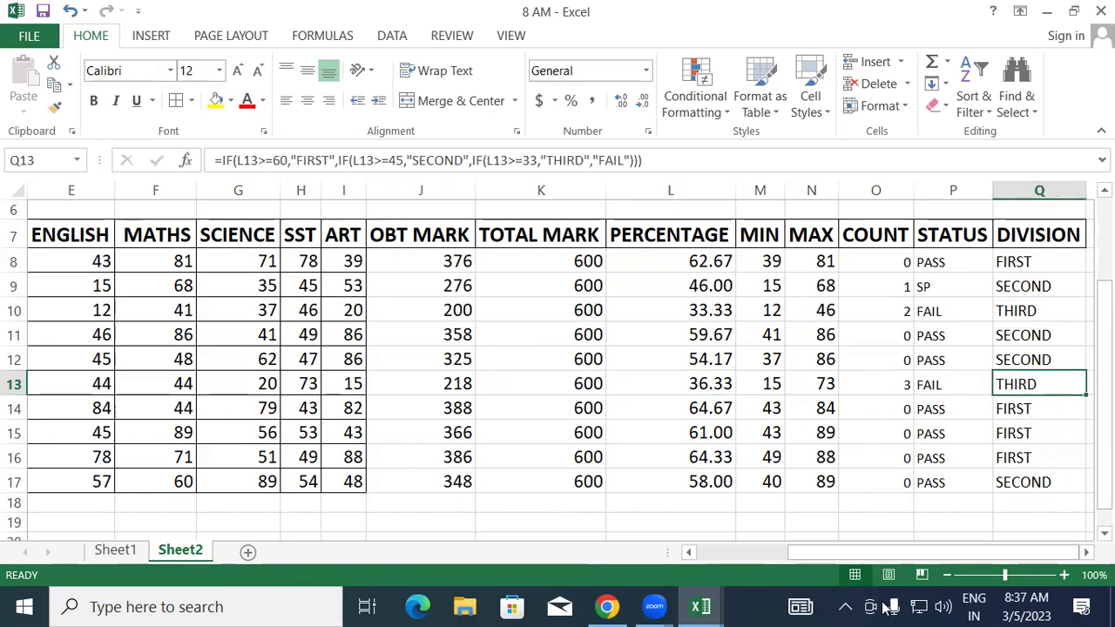
Enter the values 6, 0 and 0 in cells K24 to K26 below the marksheet.
scroll(557, 366, "down", 2)
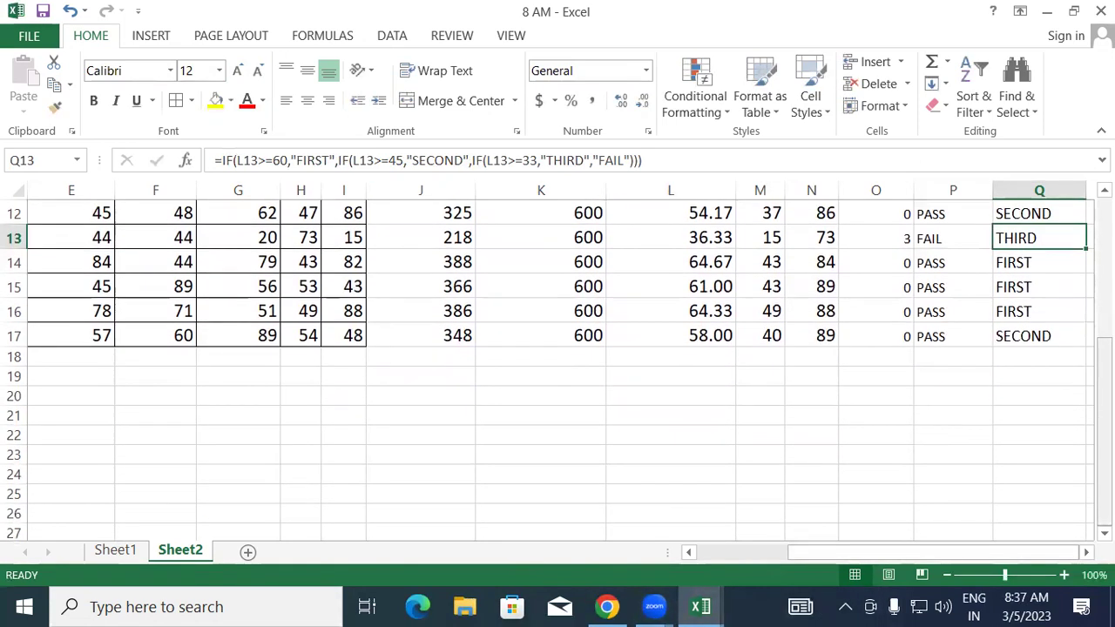
left_click(560, 468)
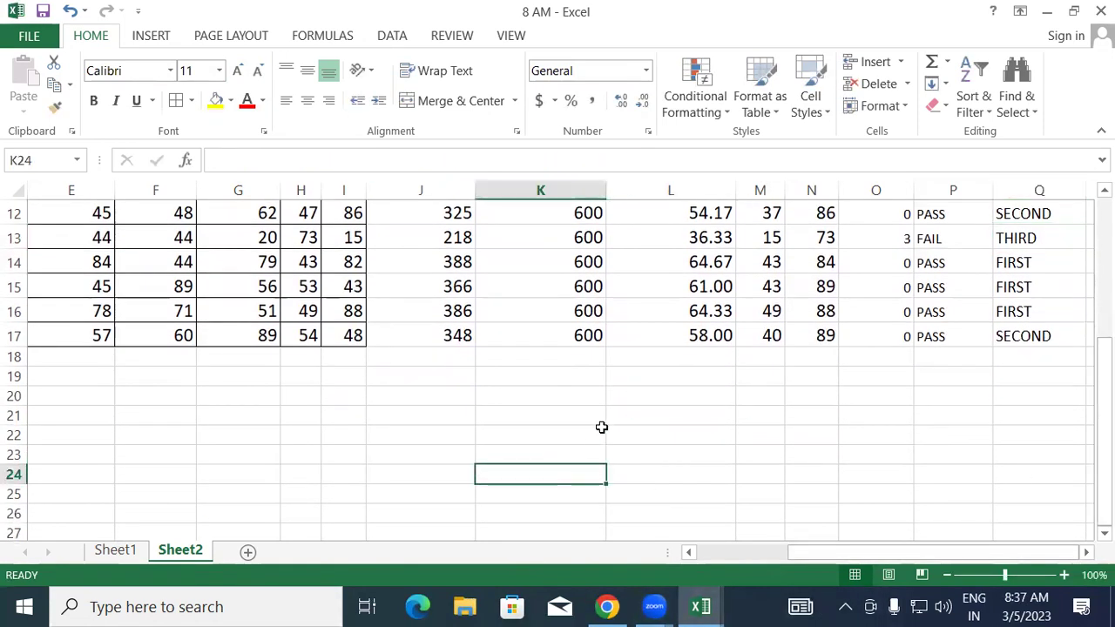
type("6")
key("Return")
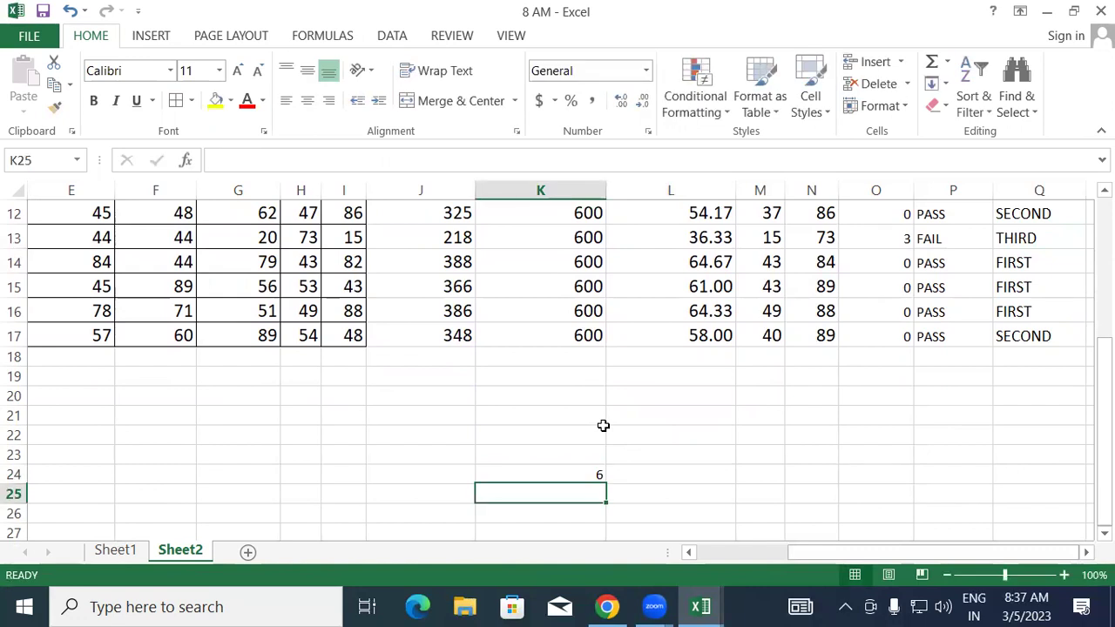
type("00")
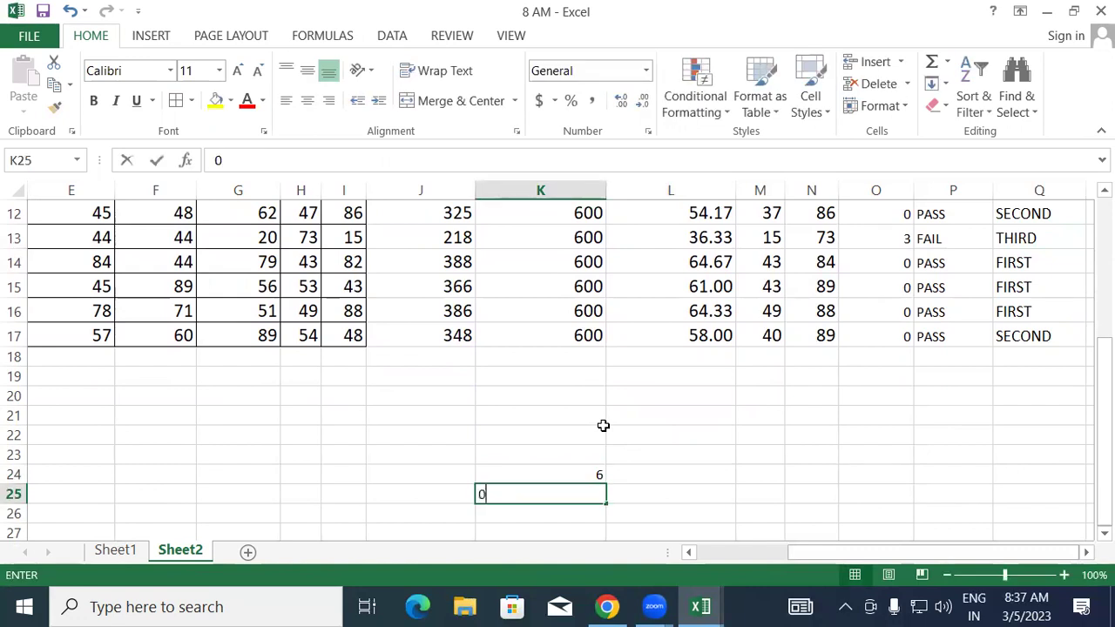
key("BackSpace")
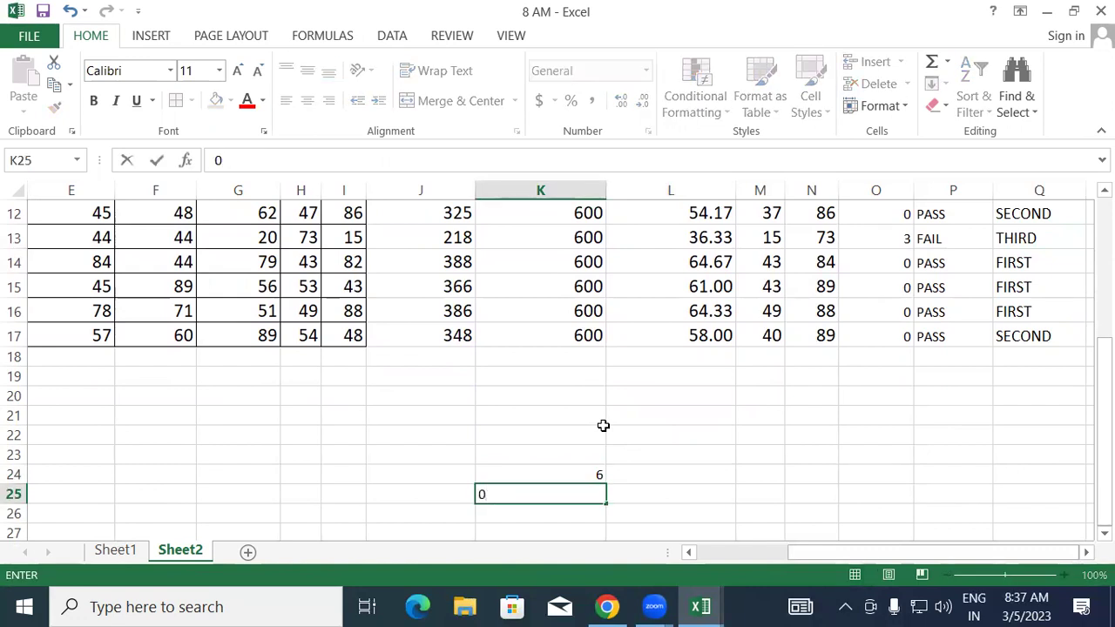
key("Return")
type("0")
key("Return")
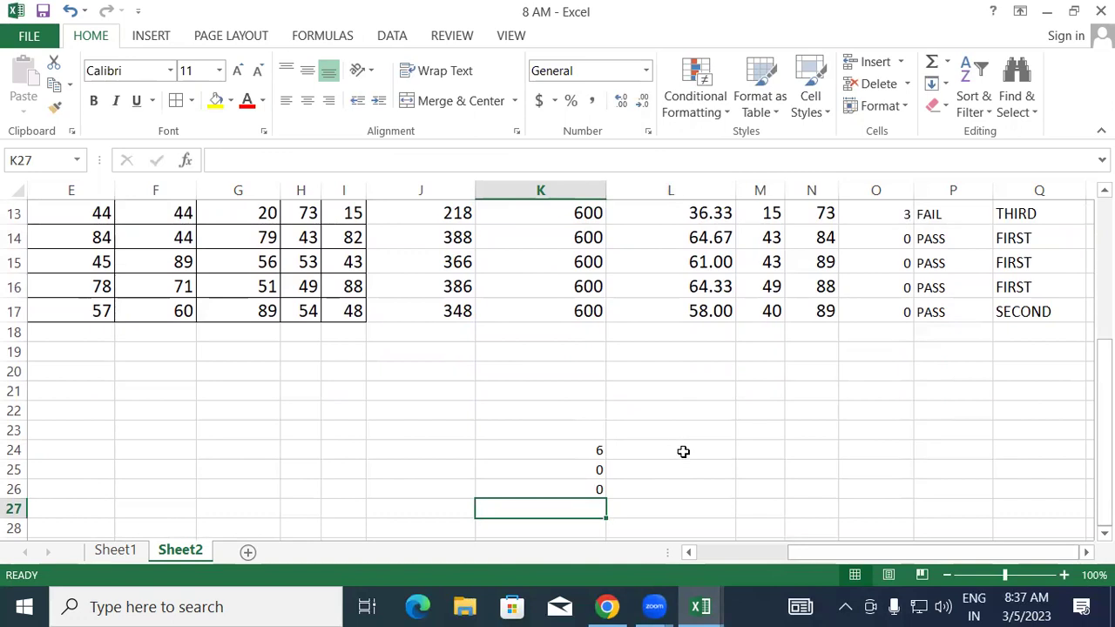
Enter 360/6 as plain text in cell M23.
left_click(743, 431)
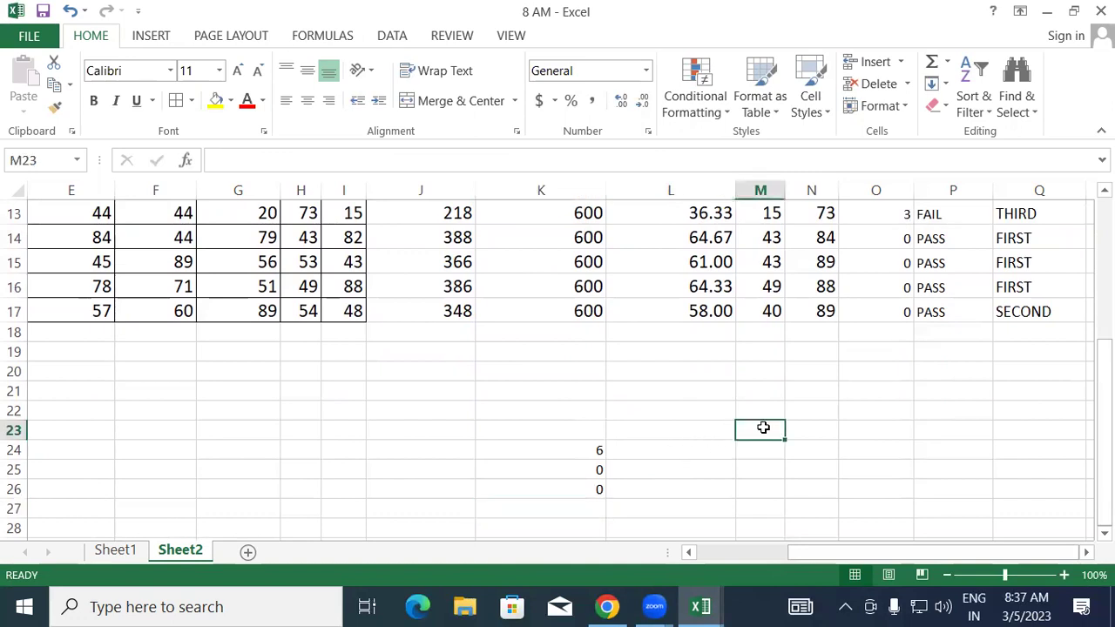
type("360")
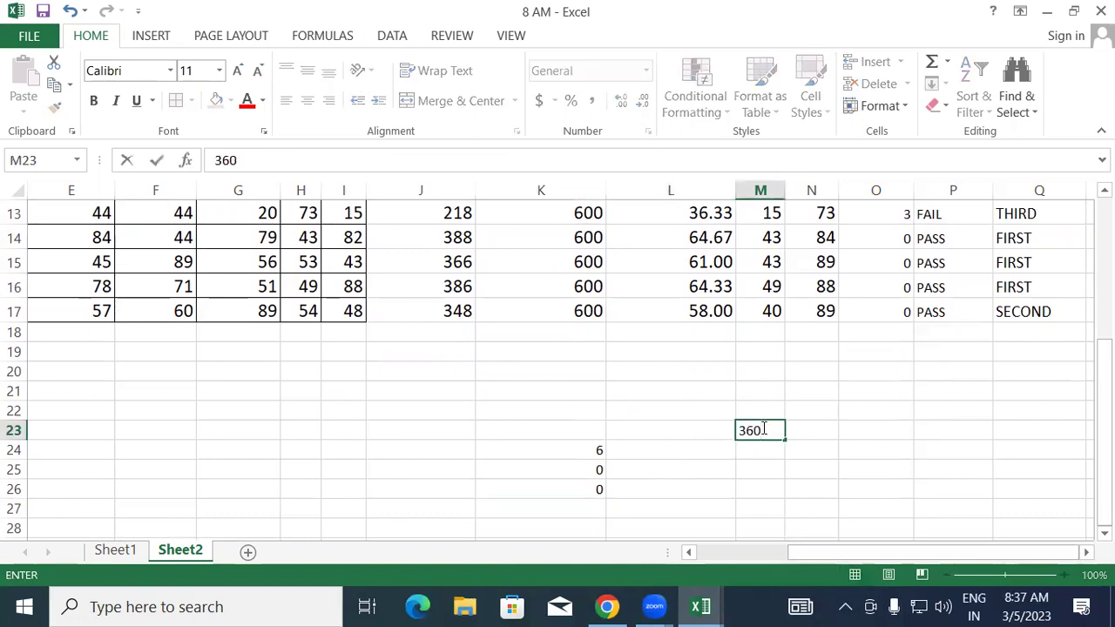
type("/6")
key("Return")
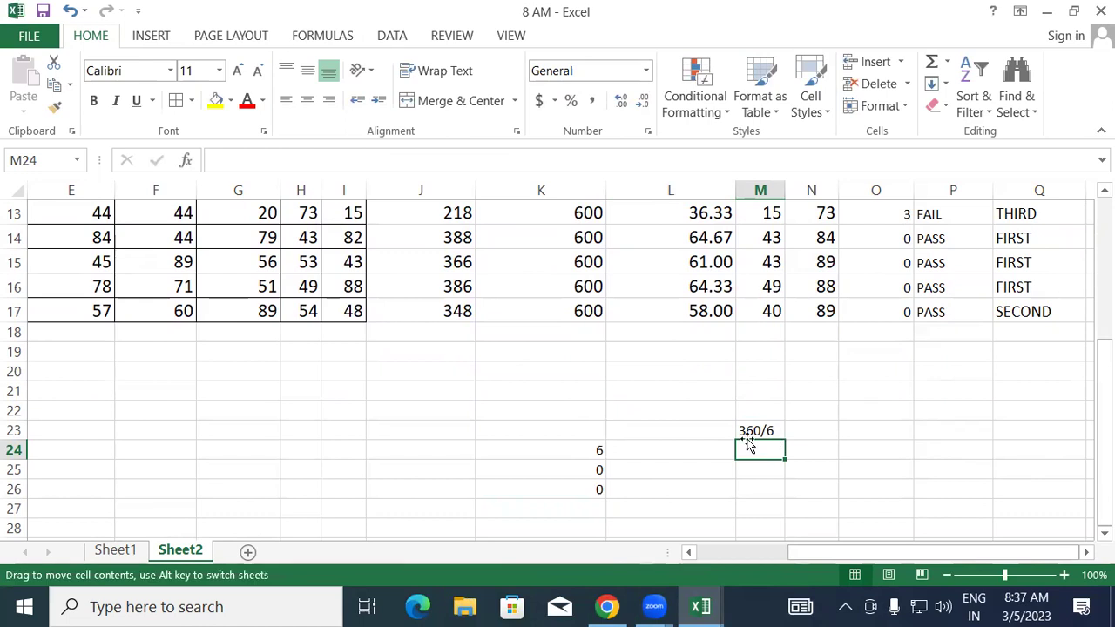
Turn the entry in M23 into the formula =360/6.
left_click(749, 431)
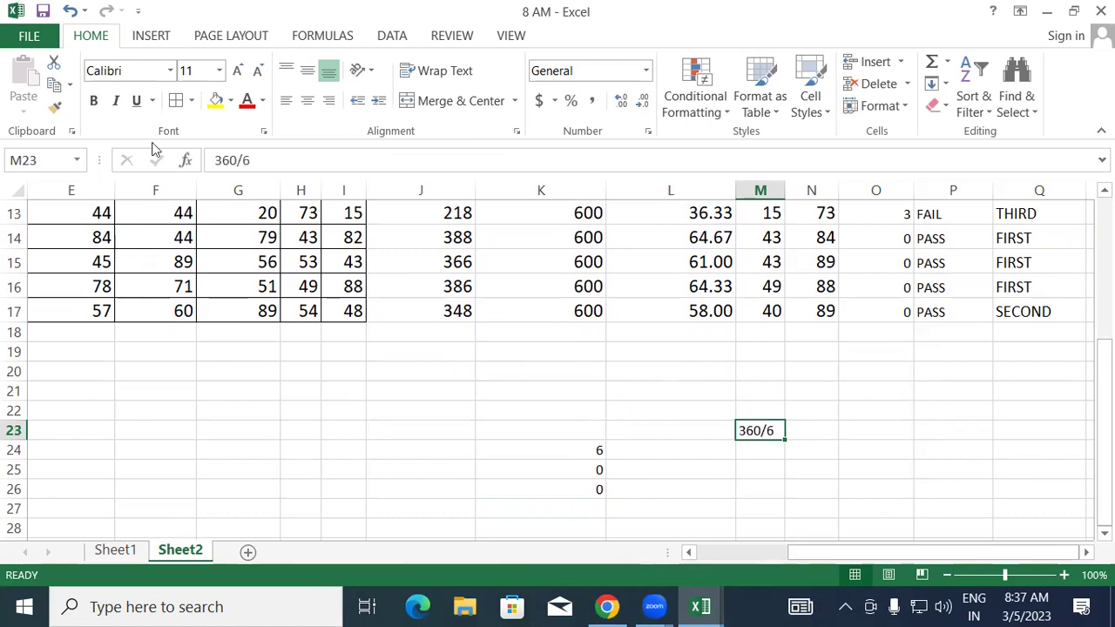
left_click(248, 163)
key("Home")
type("=")
key("Right")
key("Right")
key("Right")
key("Right")
key("Right")
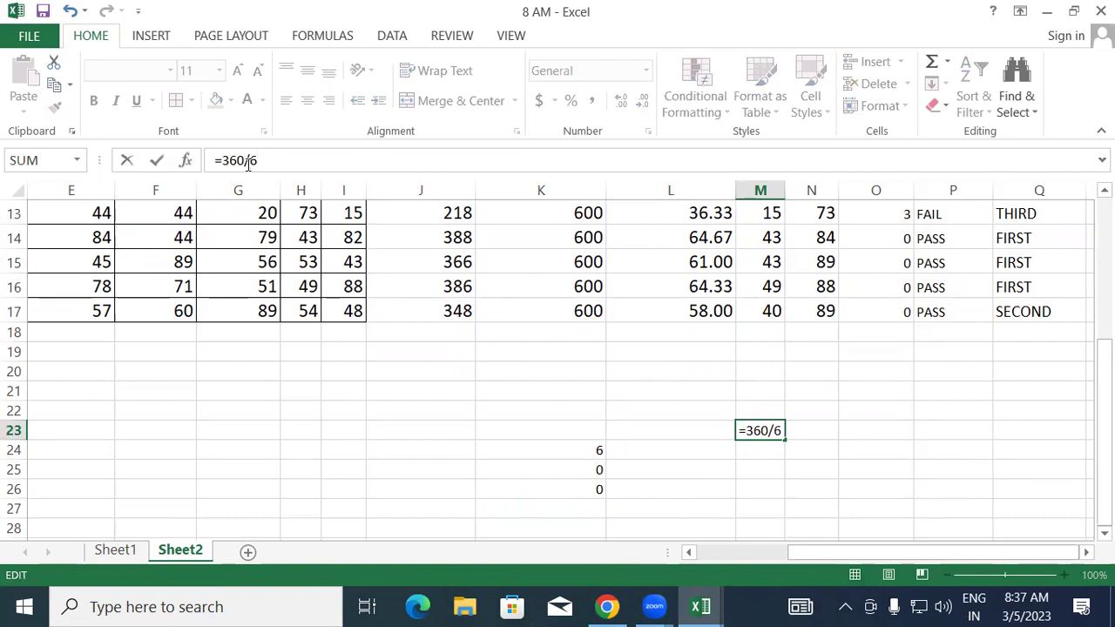
key("Return")
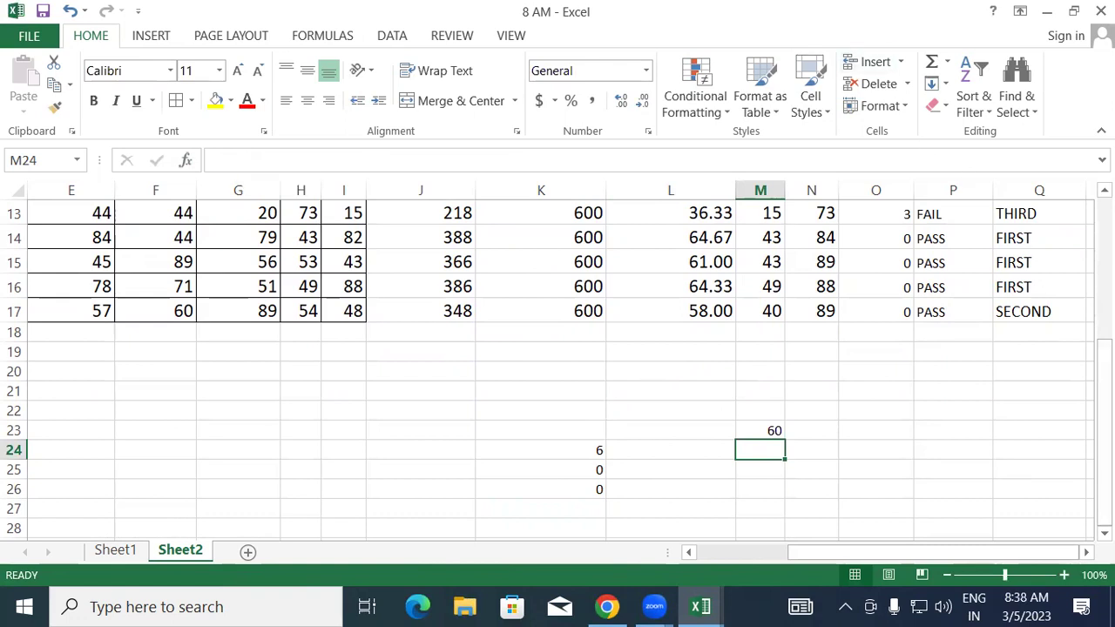
Enlarge the font of the COUNT values in O8:O17 by two size increments.
left_click_drag(1104, 436, 1104, 336)
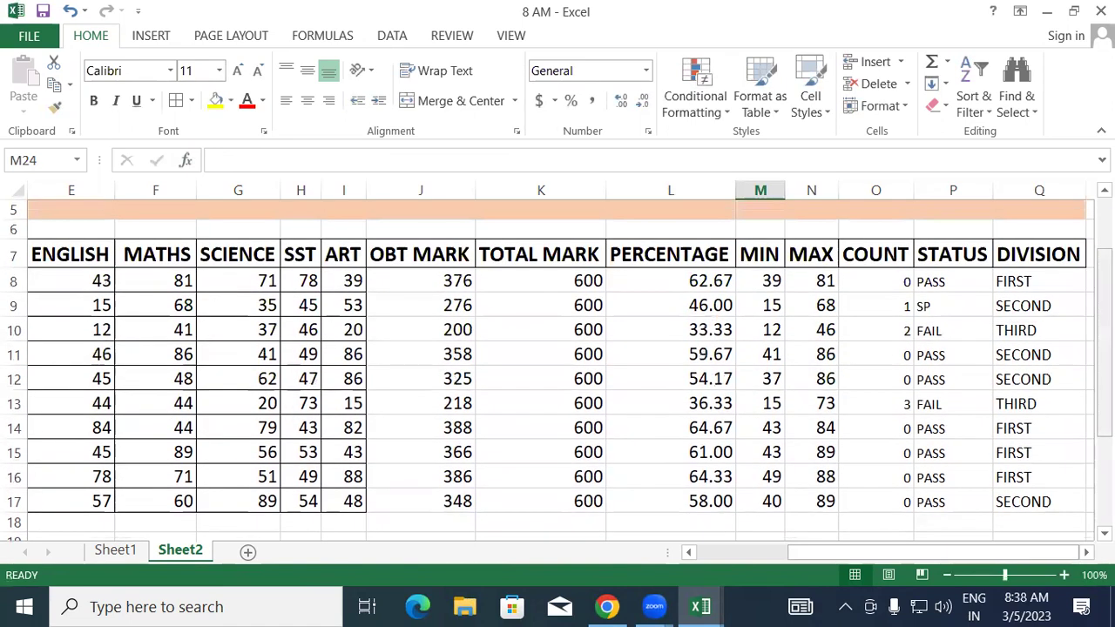
left_click_drag(877, 257, 1010, 479)
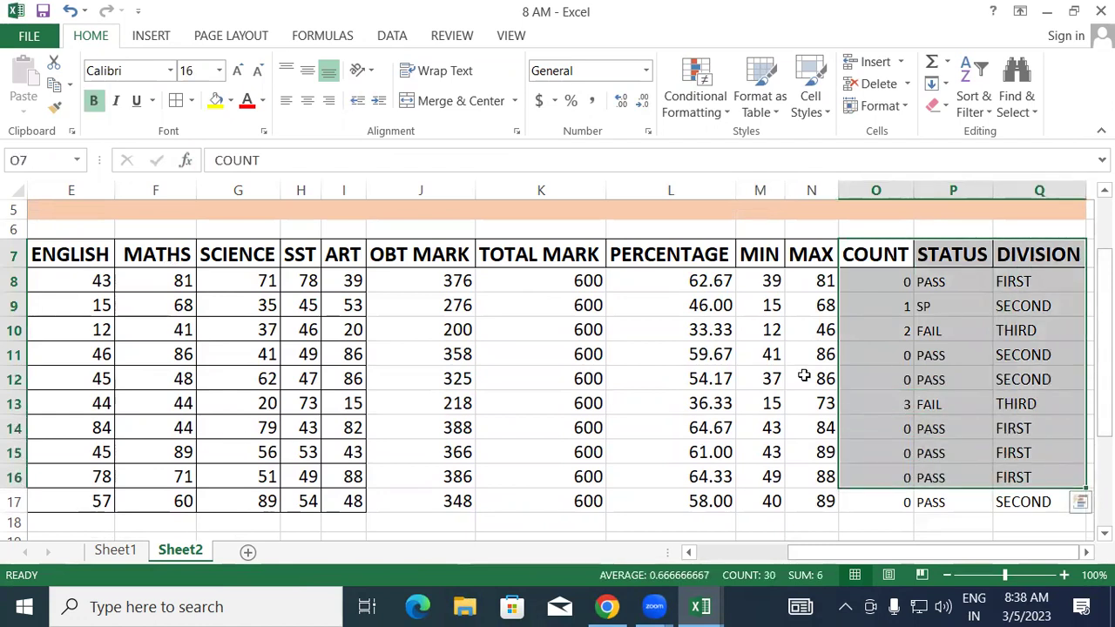
left_click_drag(87, 254, 798, 498)
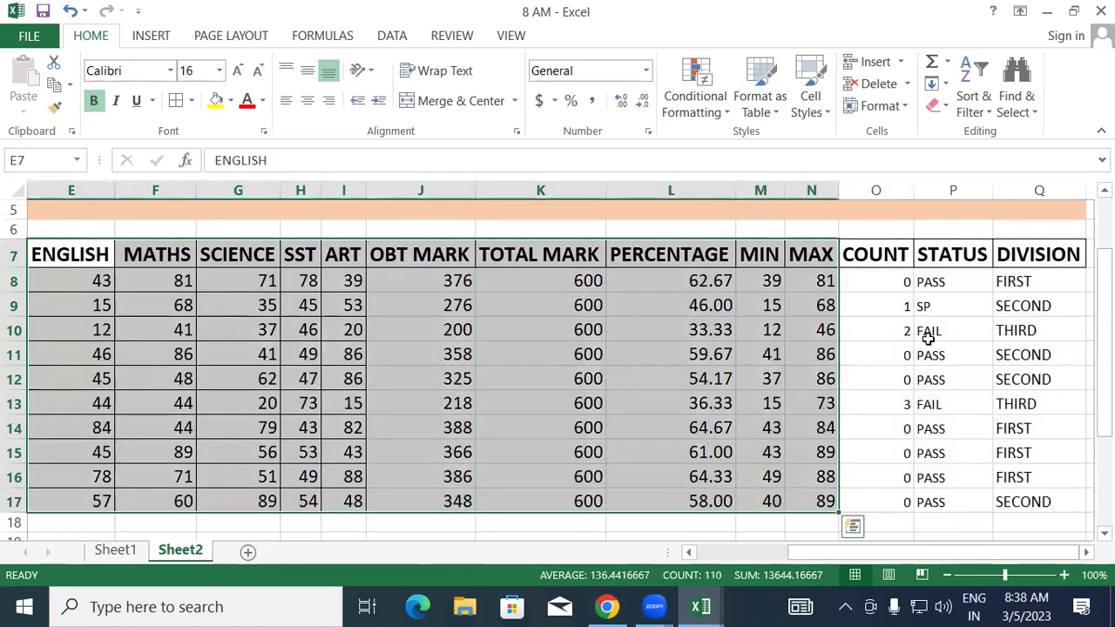
left_click_drag(881, 253, 1034, 496)
left_click_drag(880, 282, 858, 500)
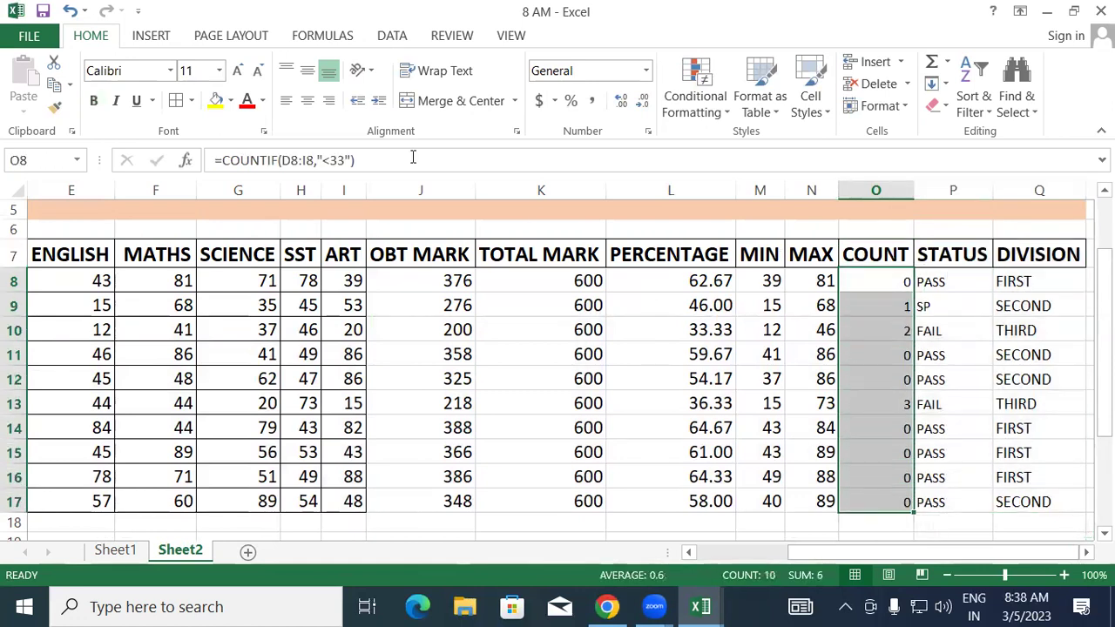
left_click(238, 70)
left_click(239, 69)
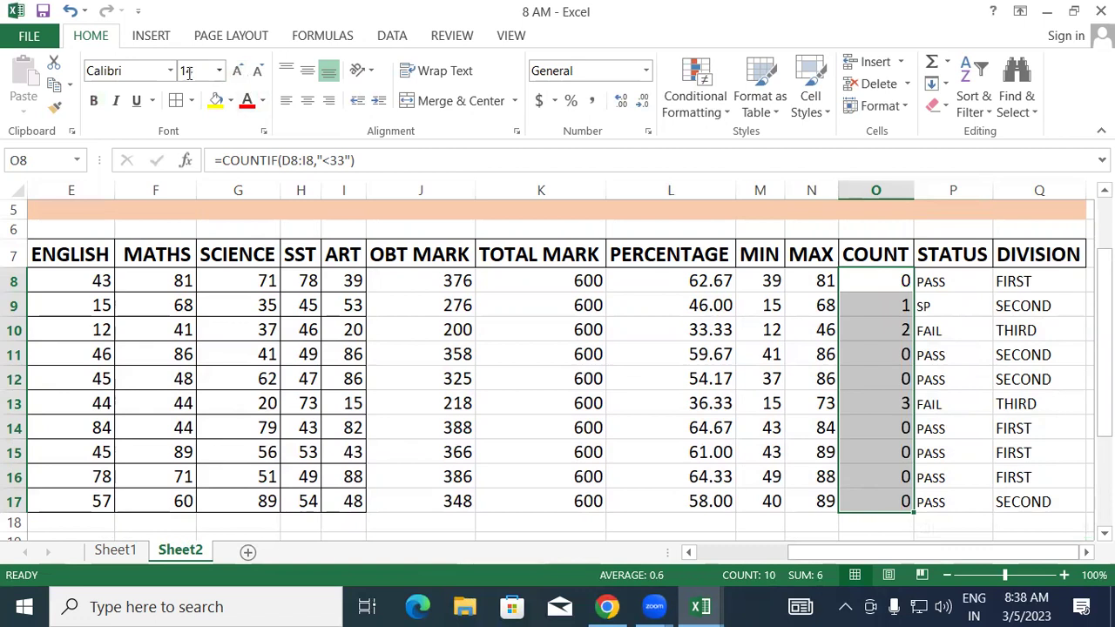